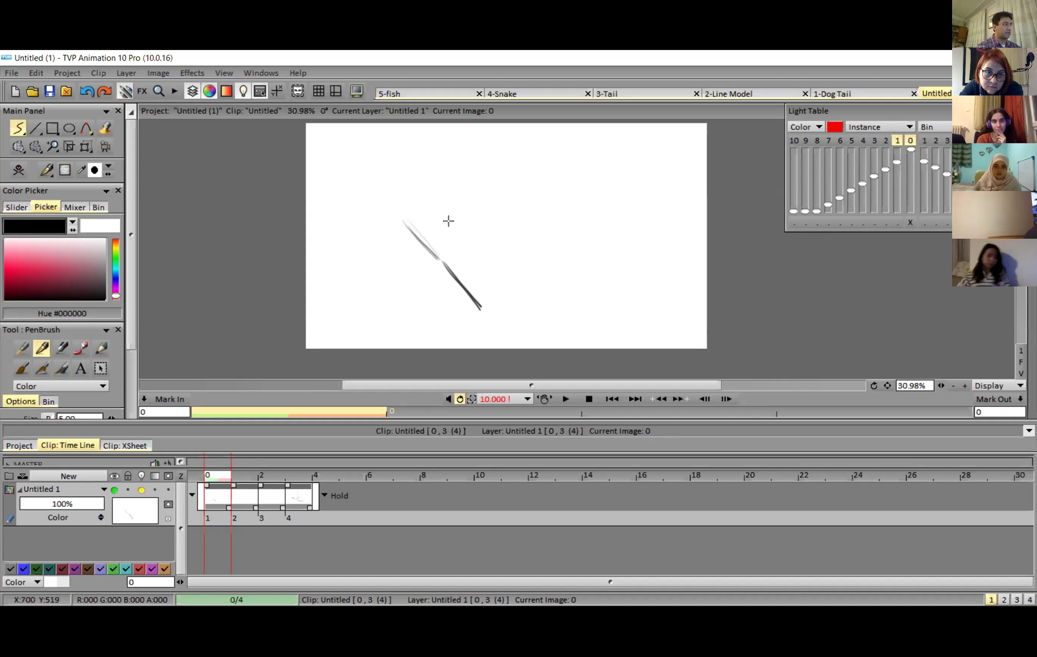
Step: Draw a curved arrow on the first frame pointing to the upper end of the diagonal line
{"action": "mouse_move", "coordinate": [451, 223]}
{"action": "left_mouse_down"}
{"action": "mouse_move", "coordinate": [407, 224]}
{"action": "mouse_move", "coordinate": [429, 232]}
{"action": "left_mouse_up"}
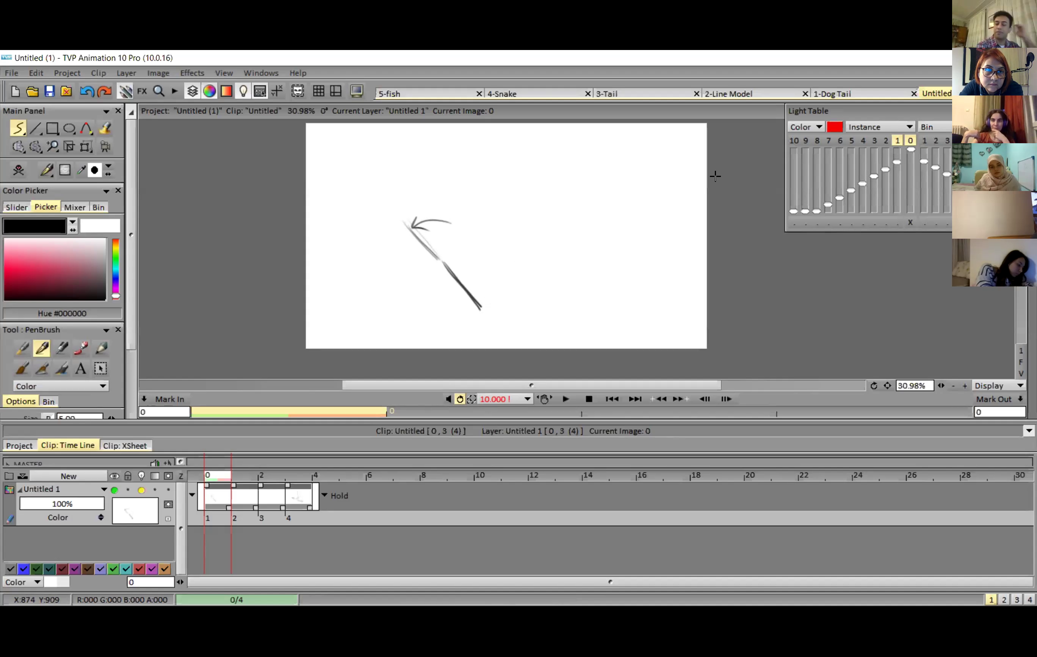
Step: View the 1-Dog Tail project, switch to the 2-Line Model project and scrub its animation through to frame 13
{"action": "left_click", "coordinate": [851, 95]}
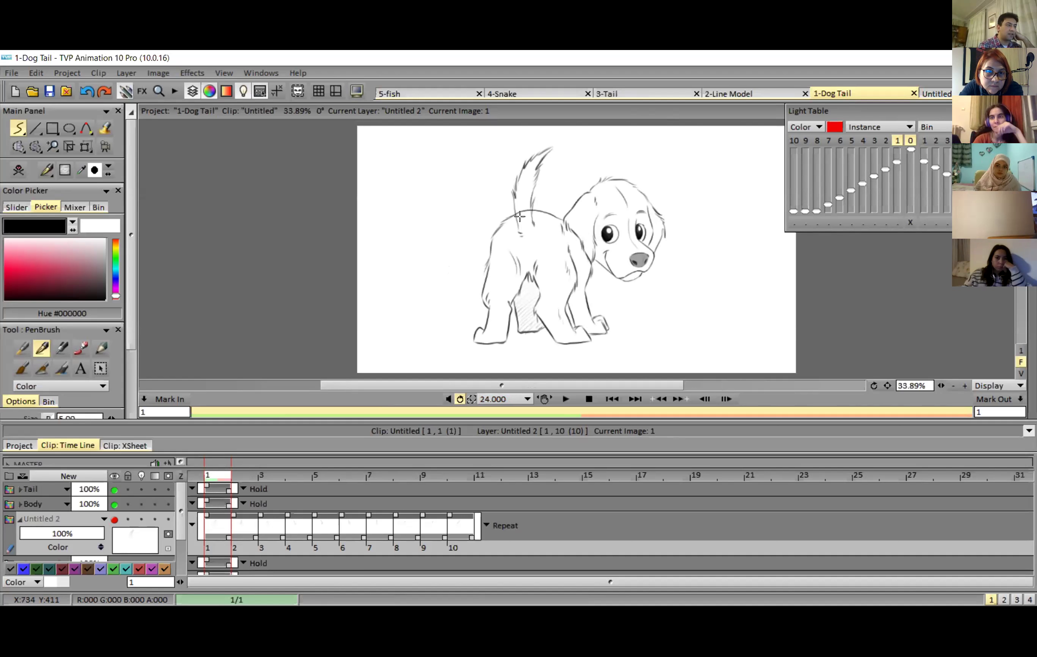
{"action": "left_click", "coordinate": [517, 196]}
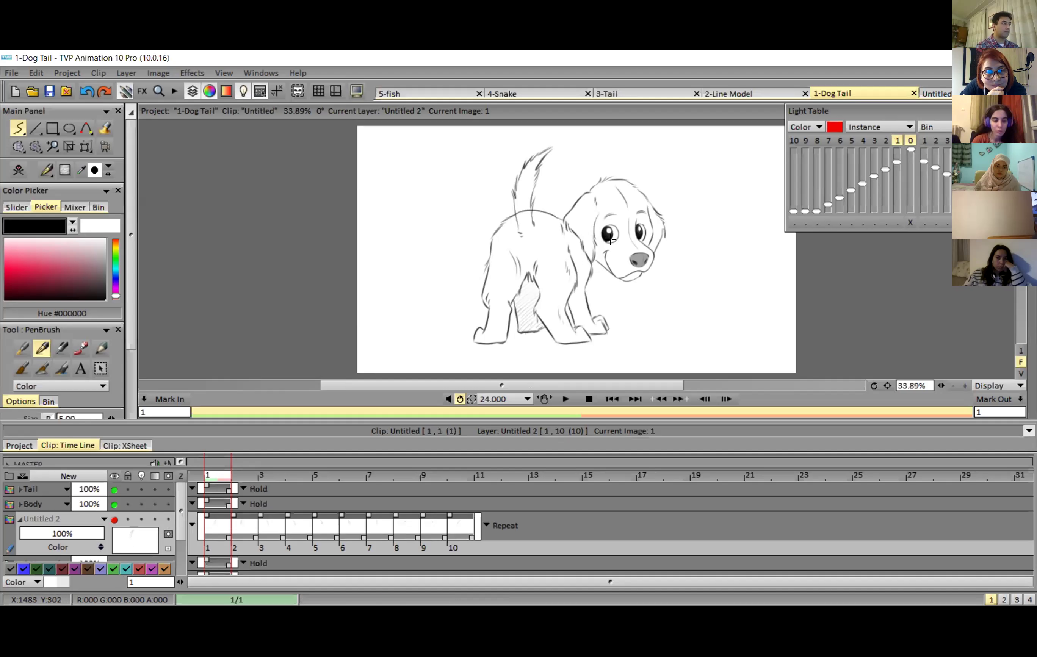
{"action": "left_click", "coordinate": [746, 94]}
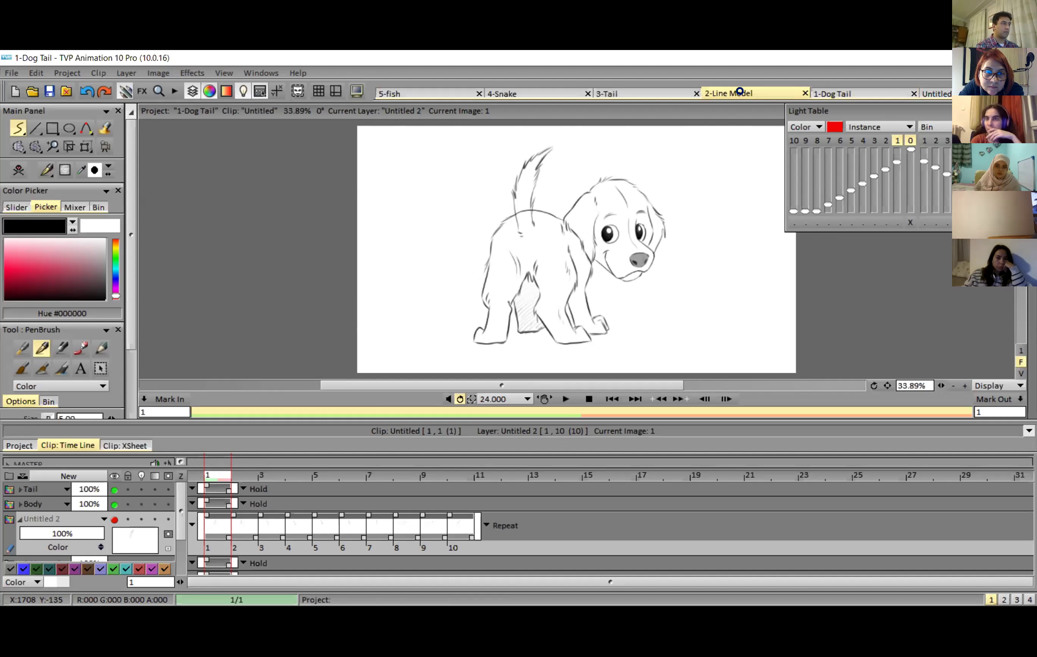
{"action": "mouse_move", "coordinate": [273, 476]}
{"action": "left_mouse_down"}
{"action": "mouse_move", "coordinate": [219, 477]}
{"action": "mouse_move", "coordinate": [550, 473]}
{"action": "left_mouse_up"}
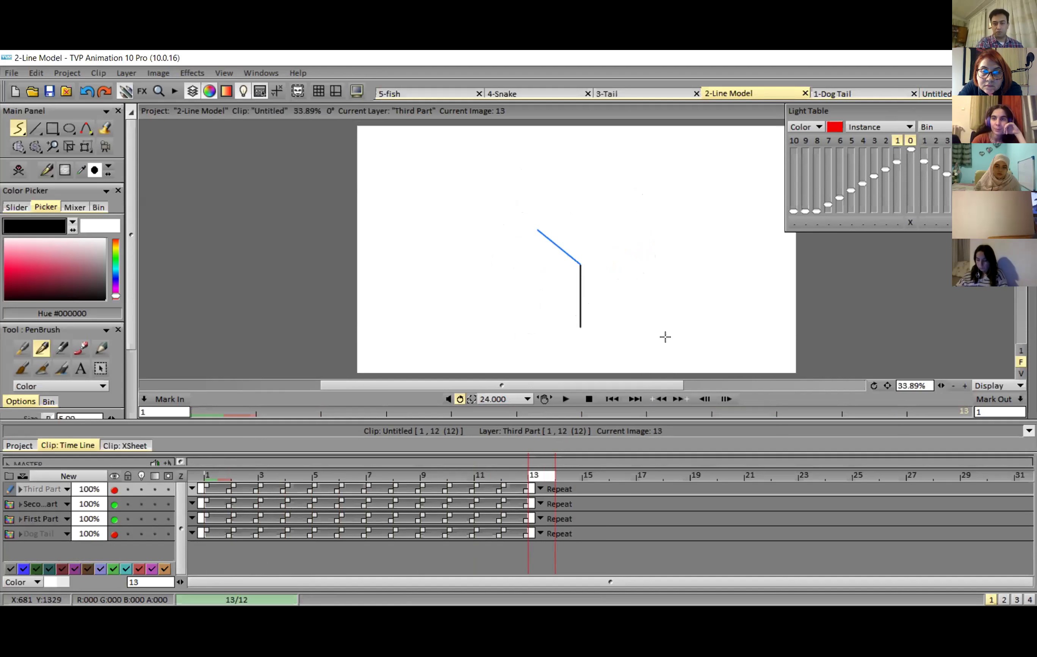
Step: Add a new layer at frame 1, draw a C-shaped curve on its frame 7, and extend the layer through frame 12
{"action": "left_click", "coordinate": [226, 479]}
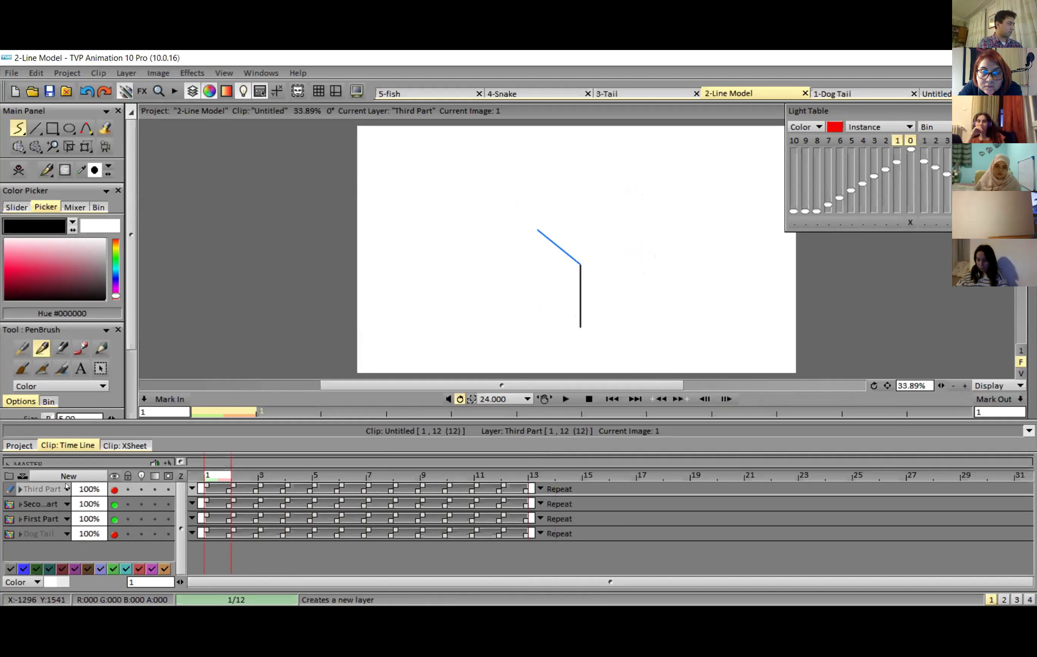
{"action": "left_click", "coordinate": [547, 406]}
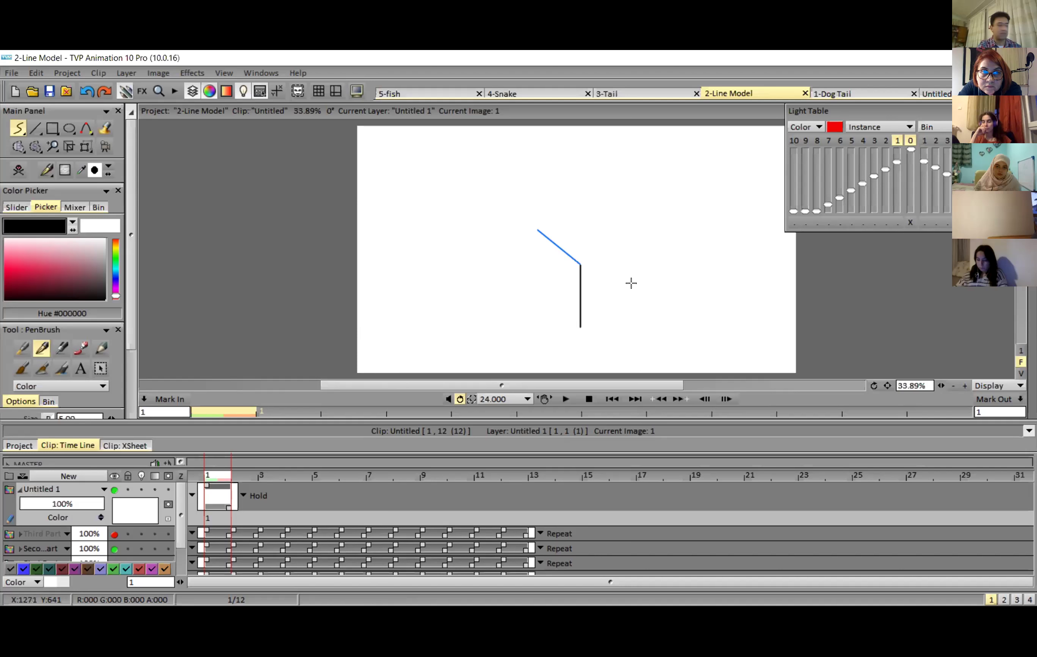
{"action": "left_click", "coordinate": [386, 482]}
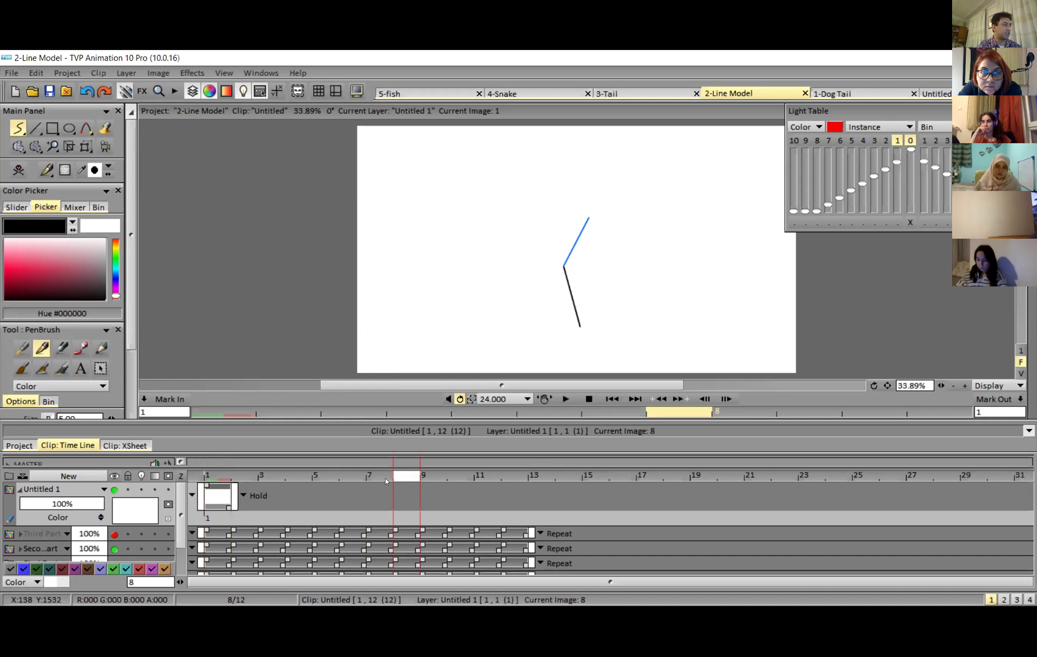
{"action": "left_click", "coordinate": [385, 481]}
{"action": "left_click_drag", "start_coordinate": [699, 236], "coordinate": [705, 319]}
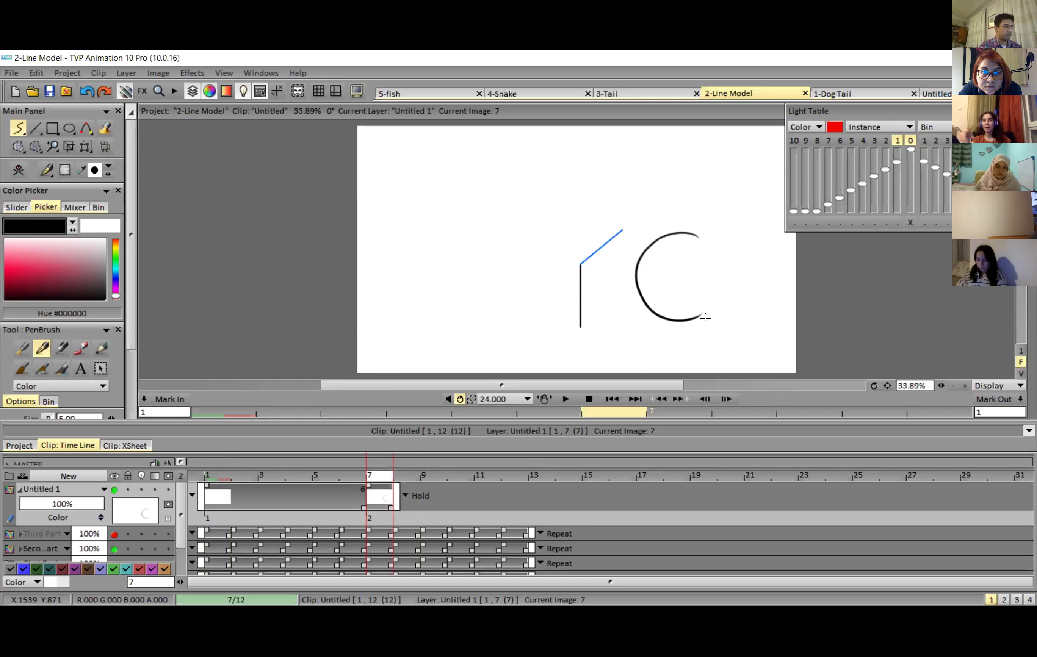
{"action": "left_click_drag", "start_coordinate": [391, 507], "coordinate": [526, 507]}
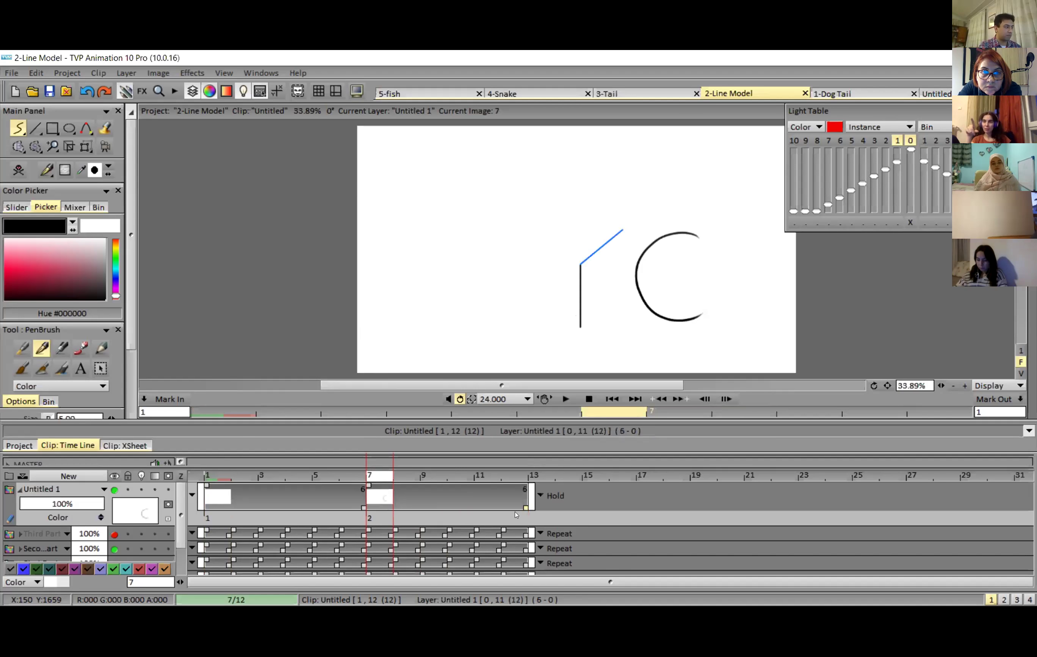
Step: Draw pose curves on frames 8 and 9 and a straight diagonal line on frame 10, following the two-line model
{"action": "key", "text": "Right"}
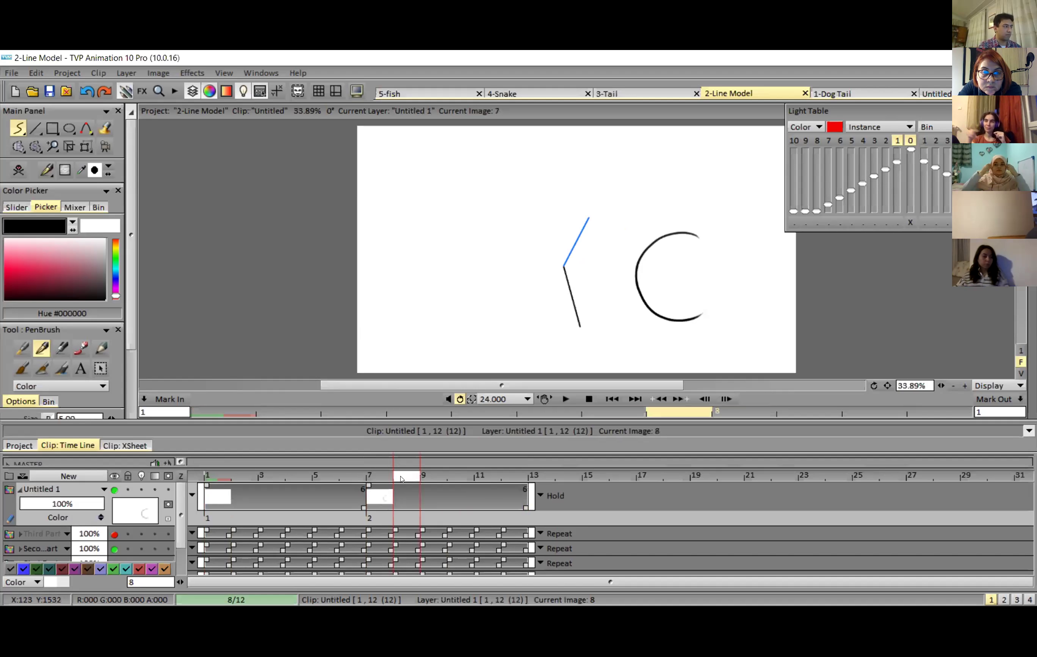
{"action": "left_click_drag", "start_coordinate": [619, 233], "coordinate": [617, 331]}
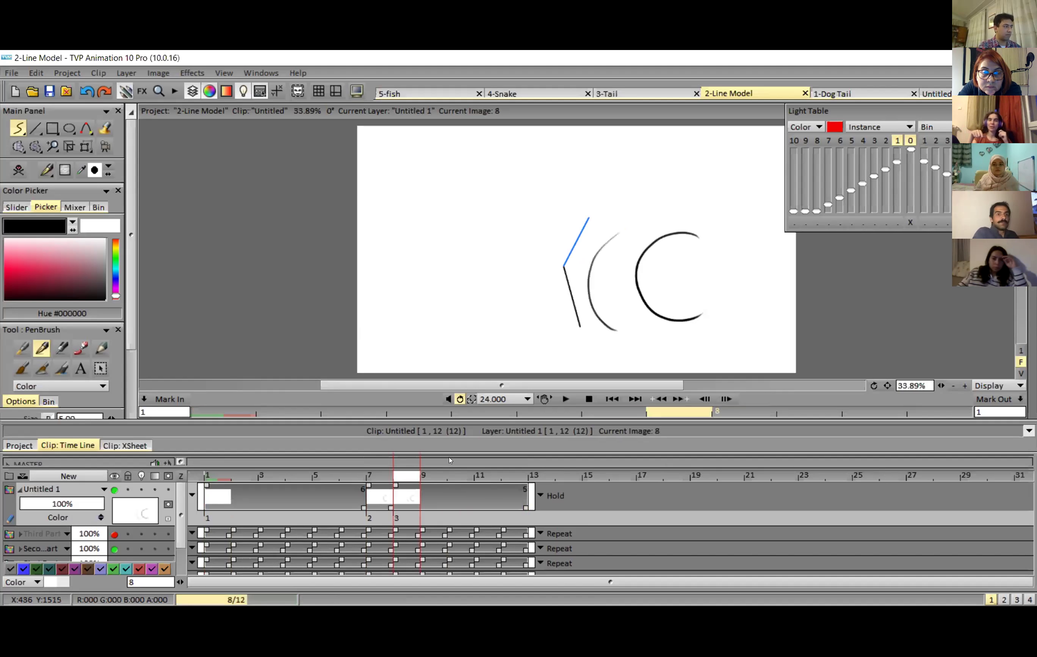
{"action": "key", "text": "Right"}
{"action": "left_click_drag", "start_coordinate": [583, 229], "coordinate": [598, 309]}
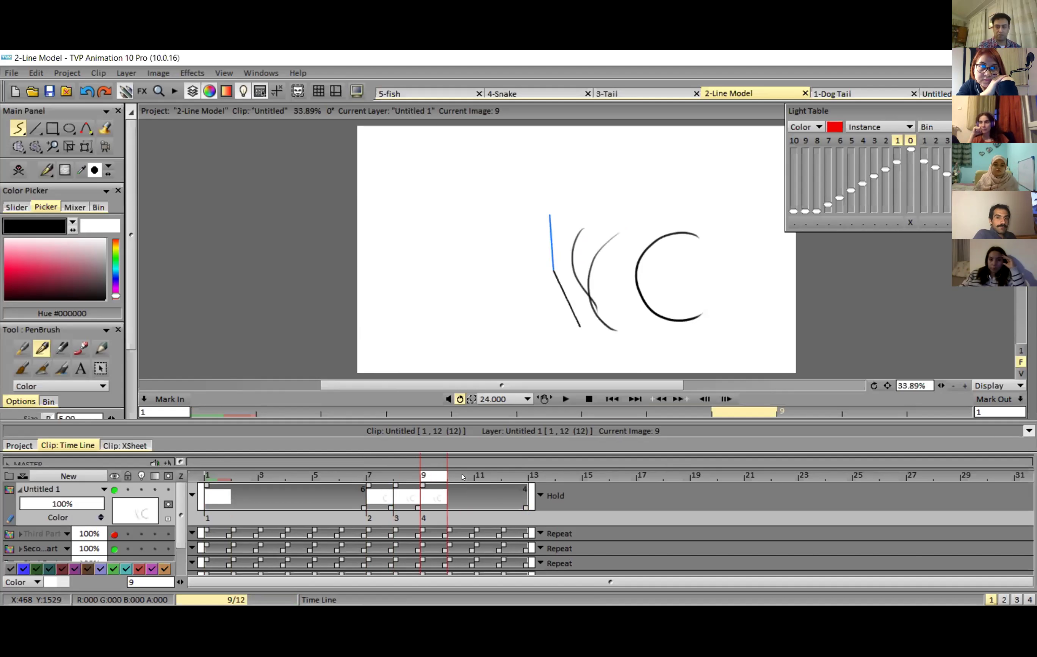
{"action": "key", "text": "Right"}
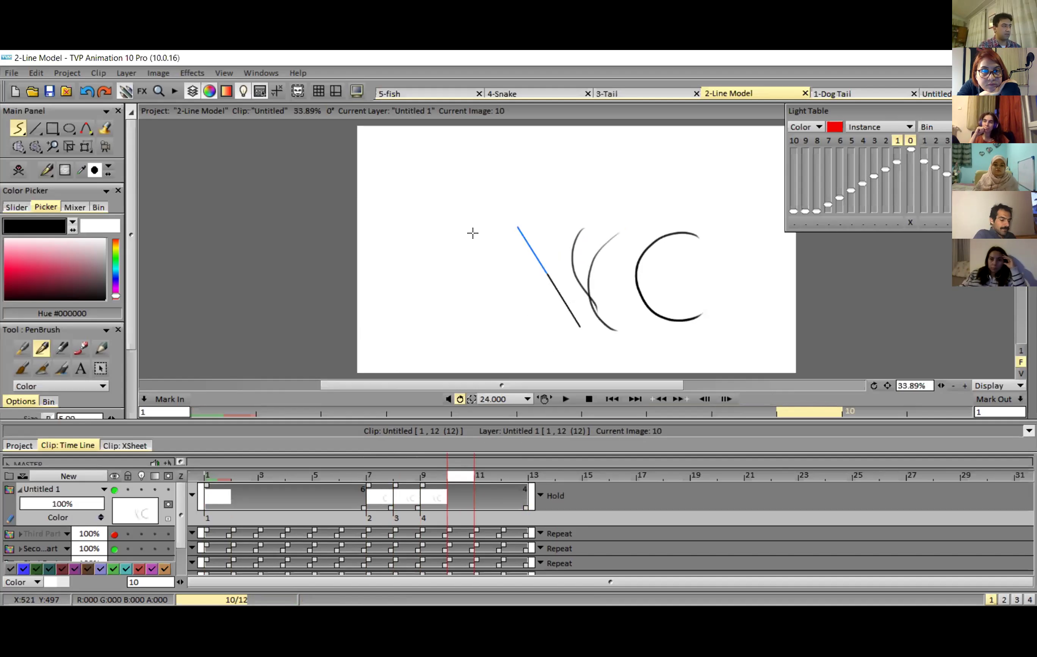
{"action": "left_click_drag", "start_coordinate": [477, 238], "coordinate": [552, 341]}
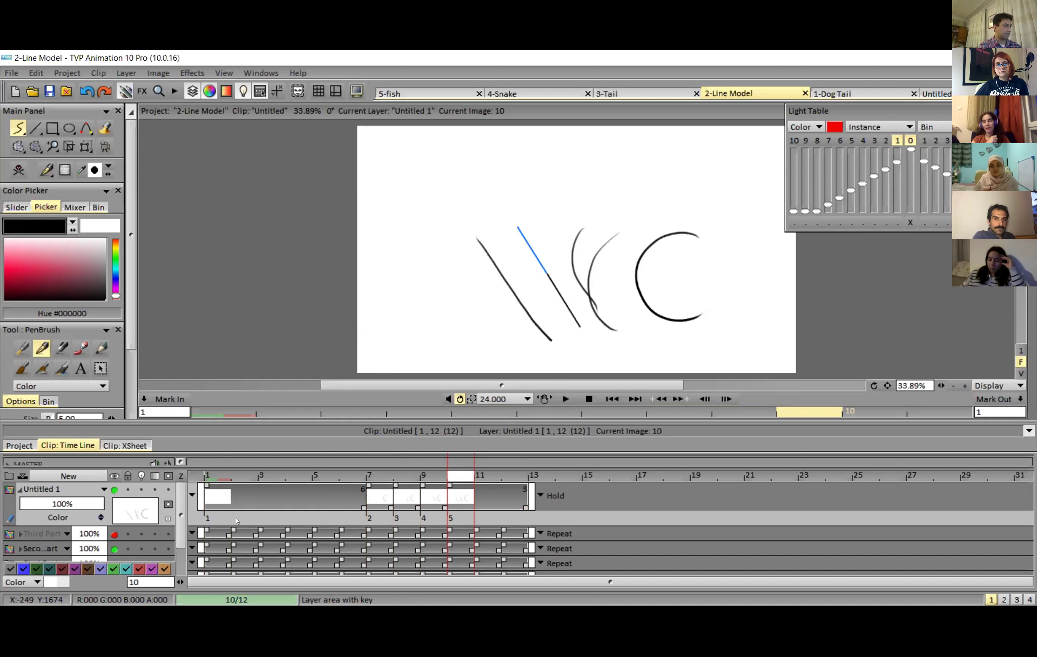
Step: Clear the drawings on all frames of the new layer and split it into 12 single blank frames
{"action": "left_click_drag", "start_coordinate": [299, 520], "coordinate": [579, 492]}
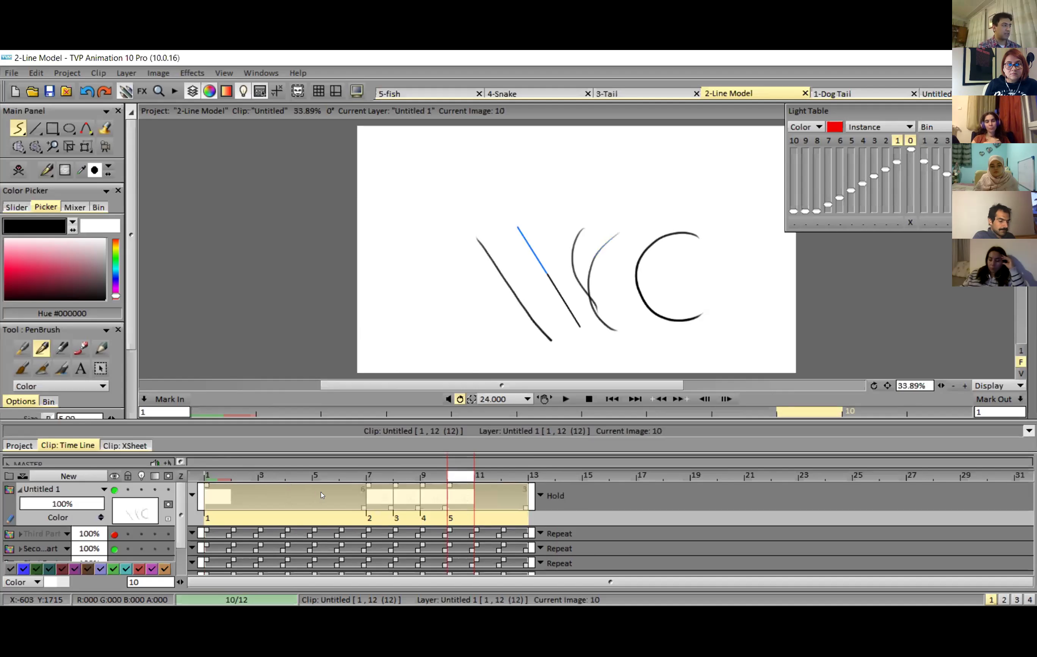
{"action": "left_click", "coordinate": [299, 490]}
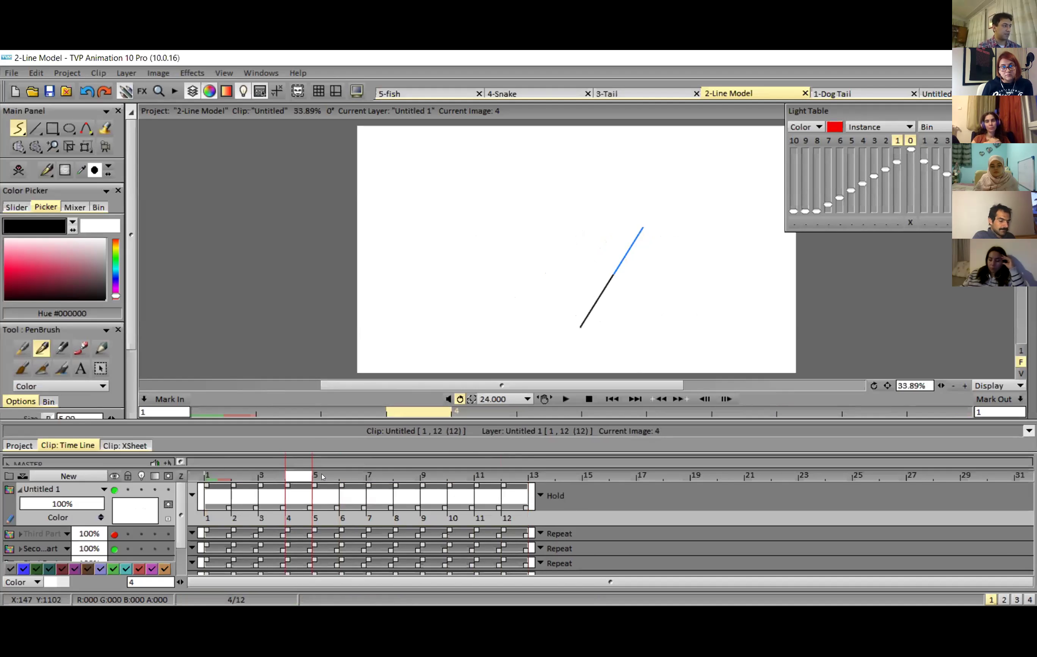
Step: Sketch opposing direction arrows across the black and blue segments on frame 5, and clear the layer's frames
{"action": "left_click", "coordinate": [323, 476]}
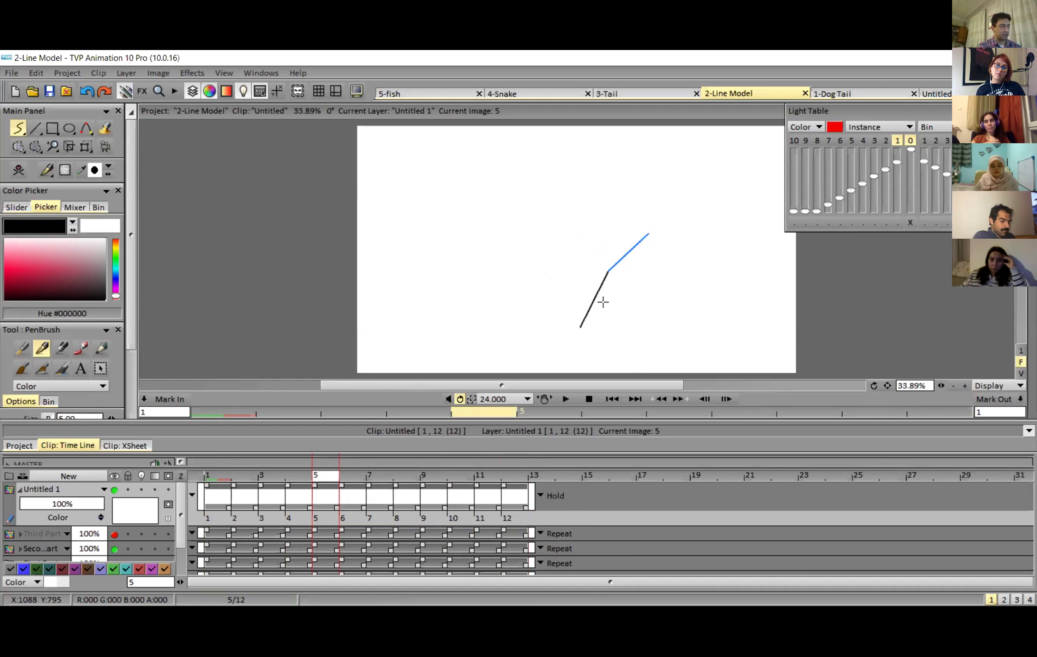
{"action": "mouse_move", "coordinate": [553, 289]}
{"action": "left_mouse_down"}
{"action": "mouse_move", "coordinate": [610, 313]}
{"action": "mouse_move", "coordinate": [581, 306]}
{"action": "left_mouse_up"}
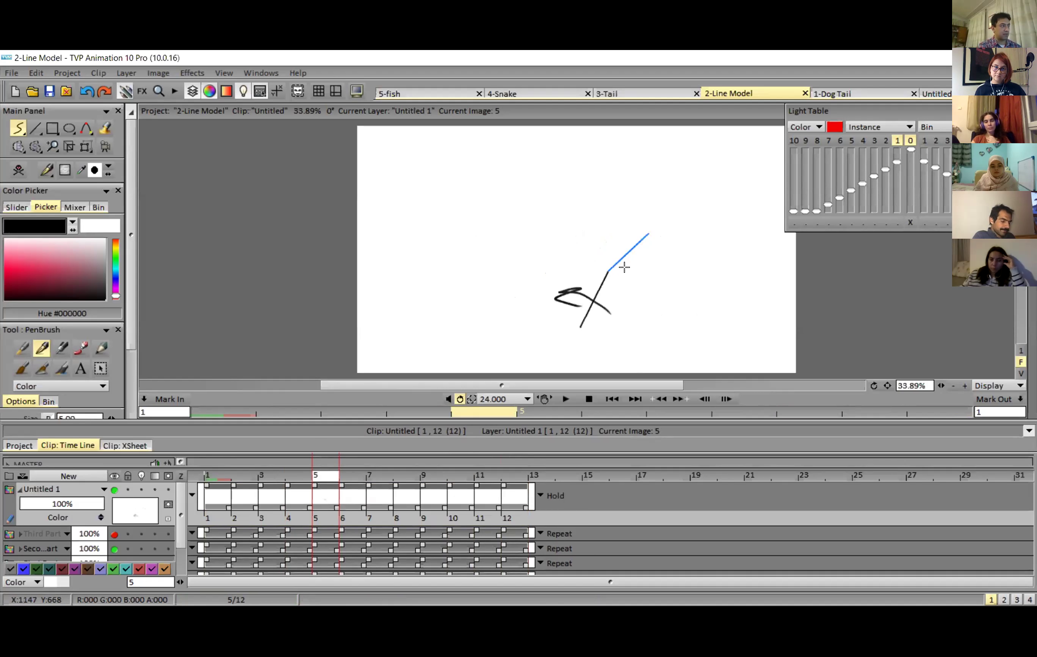
{"action": "left_click_drag", "start_coordinate": [605, 240], "coordinate": [631, 251]}
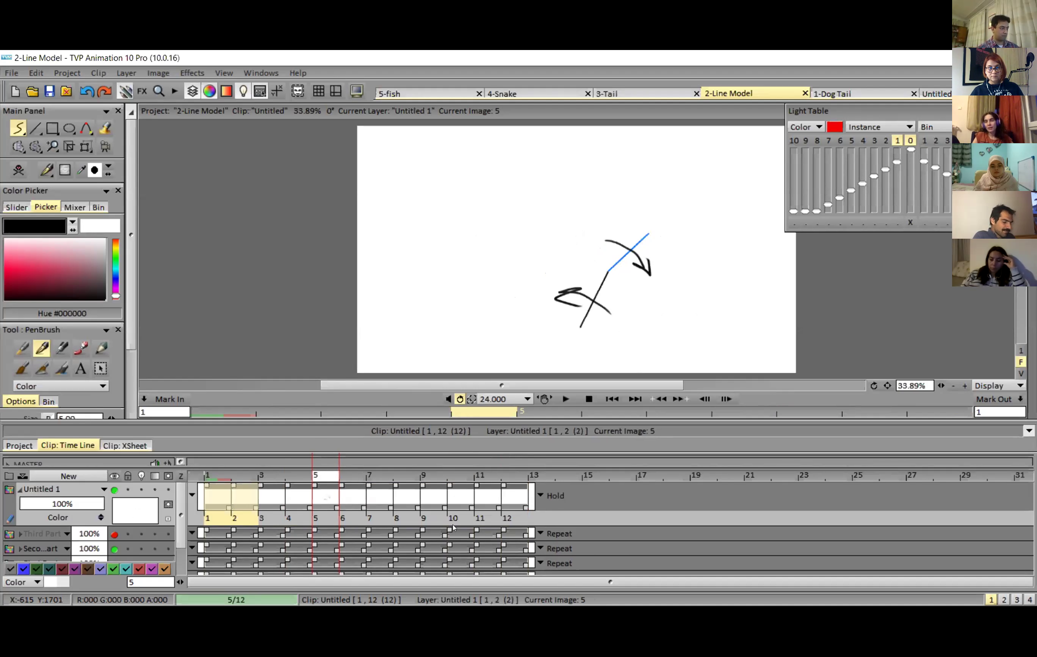
{"action": "left_click_drag", "start_coordinate": [505, 542], "coordinate": [529, 537]}
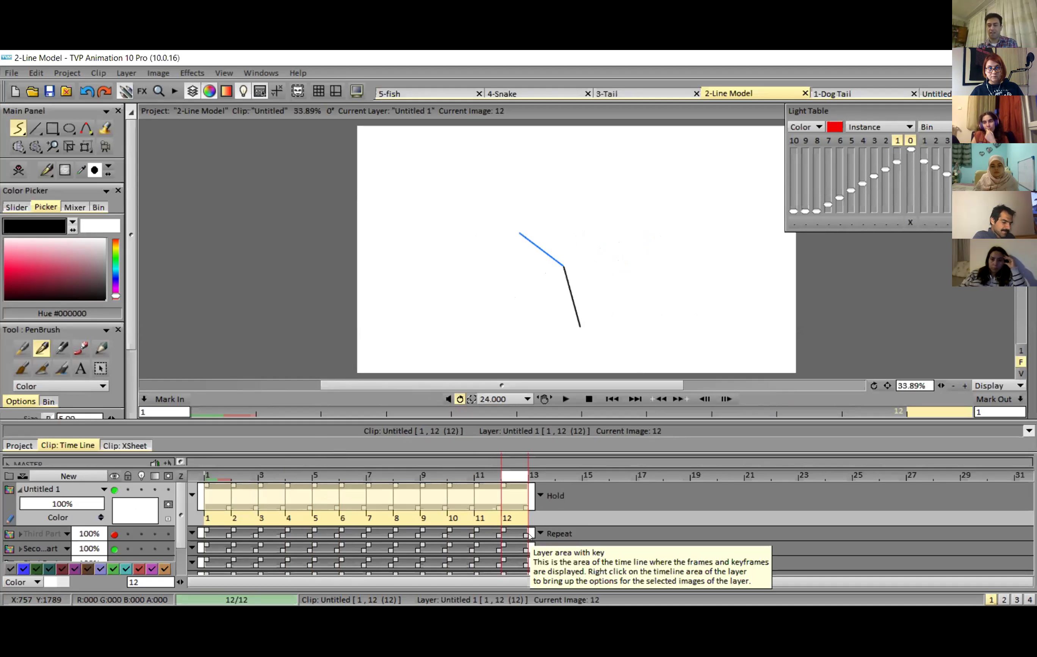
Step: Draw a slightly curved red (#E60036) third segment on frame 1, starting from the free end of the blue line
{"action": "left_click", "coordinate": [490, 477]}
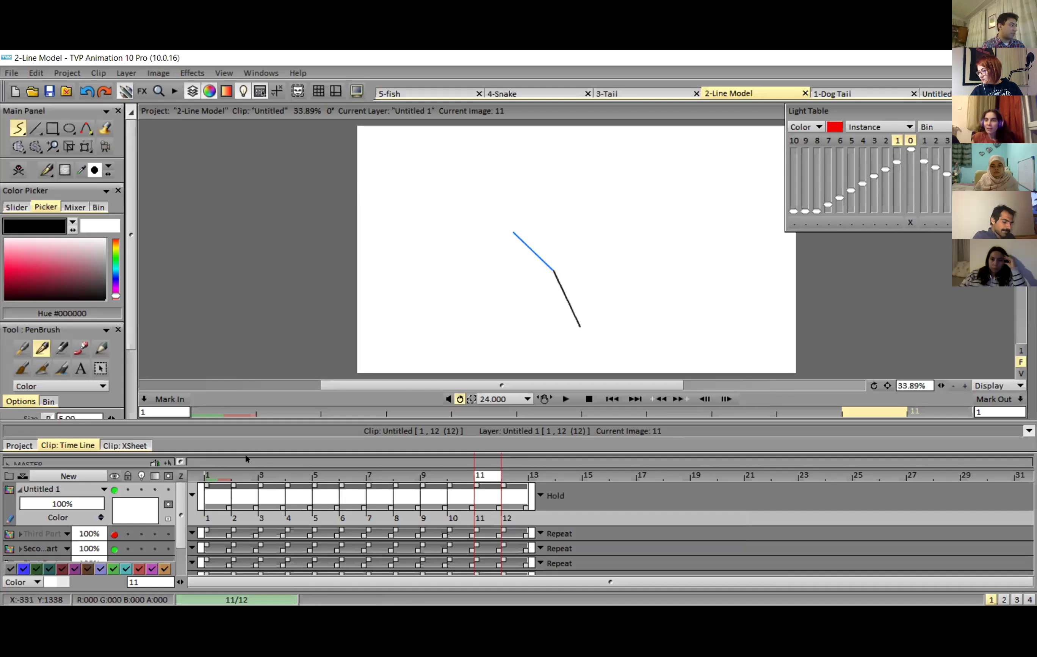
{"action": "left_click", "coordinate": [220, 412]}
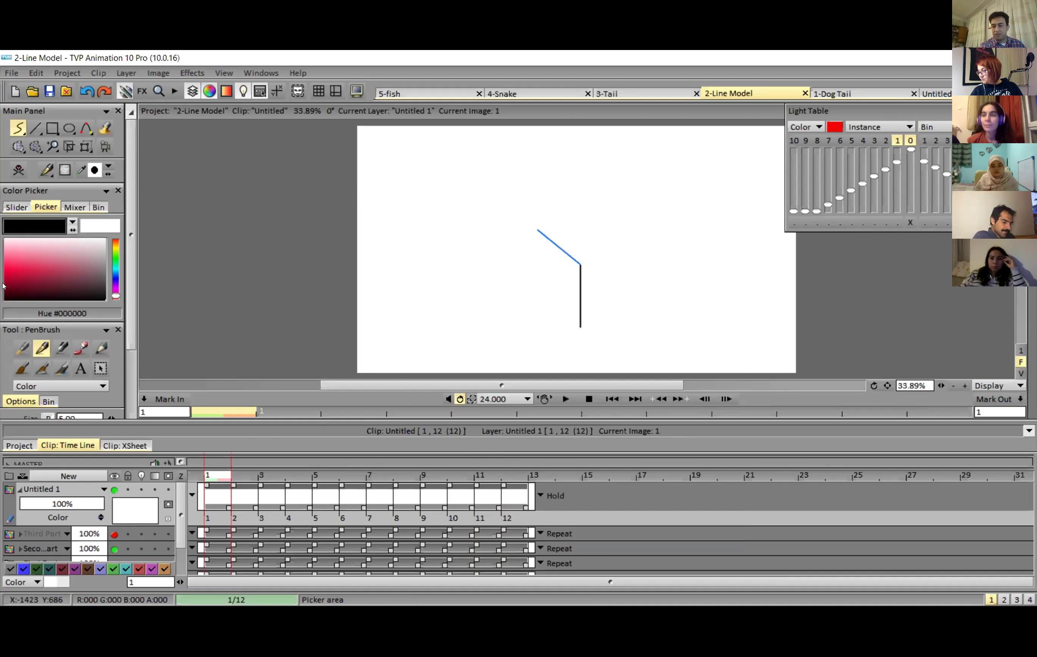
{"action": "left_click", "coordinate": [3, 283]}
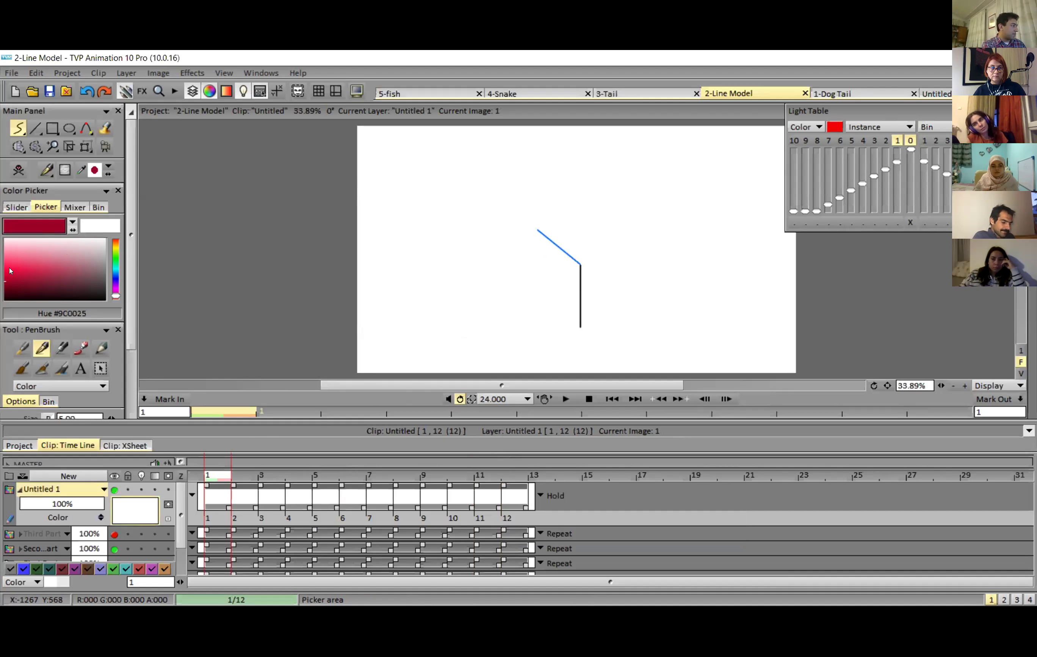
{"action": "left_click", "coordinate": [23, 273]}
{"action": "left_click_drag", "start_coordinate": [534, 230], "coordinate": [469, 222]}
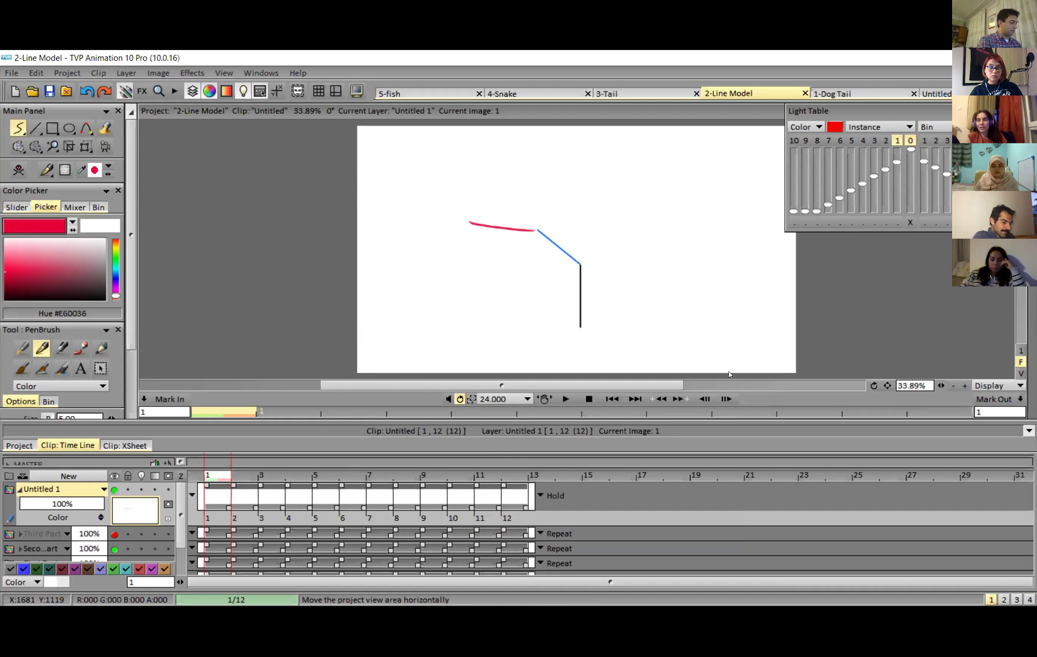
{"action": "key", "text": "ctrl+z"}
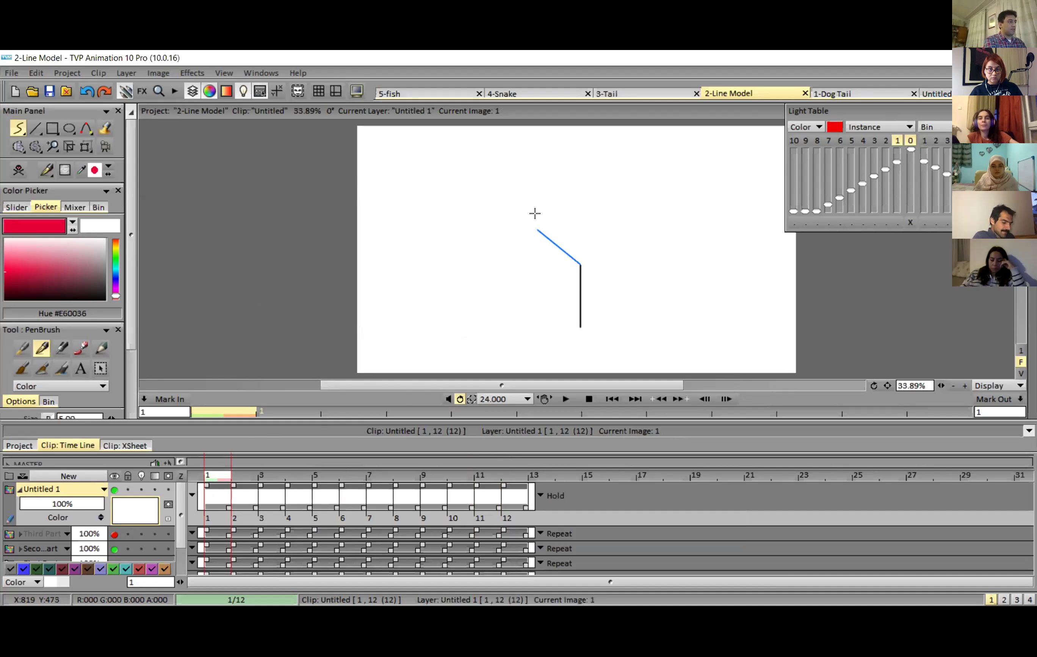
{"action": "scroll", "coordinate": [535, 213], "scroll_direction": "up", "scroll_amount": 4}
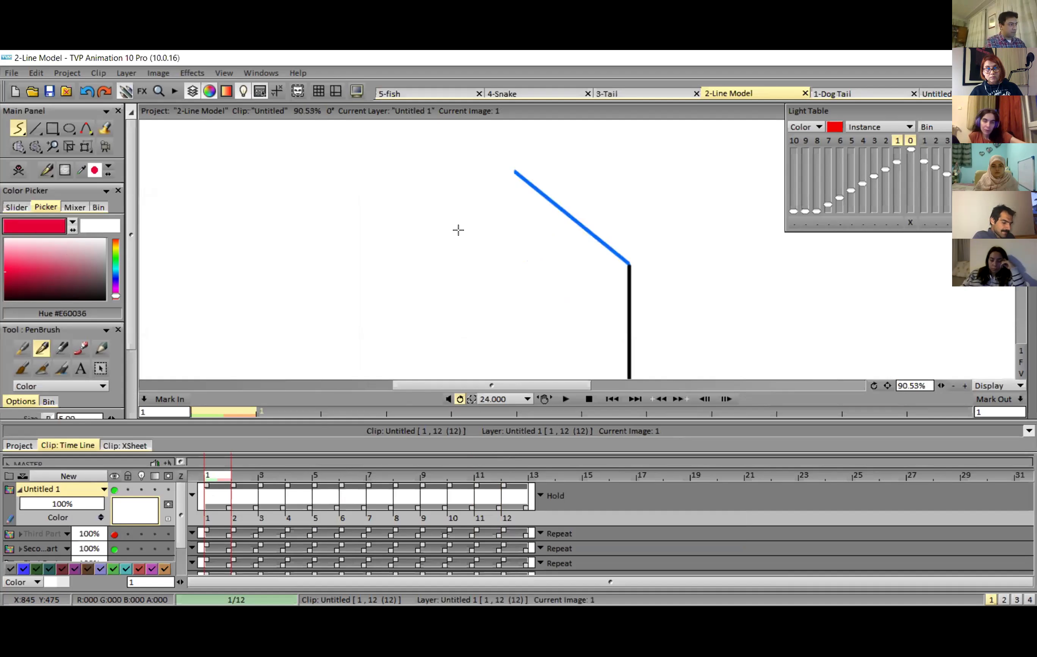
{"action": "scroll", "coordinate": [567, 349], "scroll_direction": "down", "scroll_amount": 3}
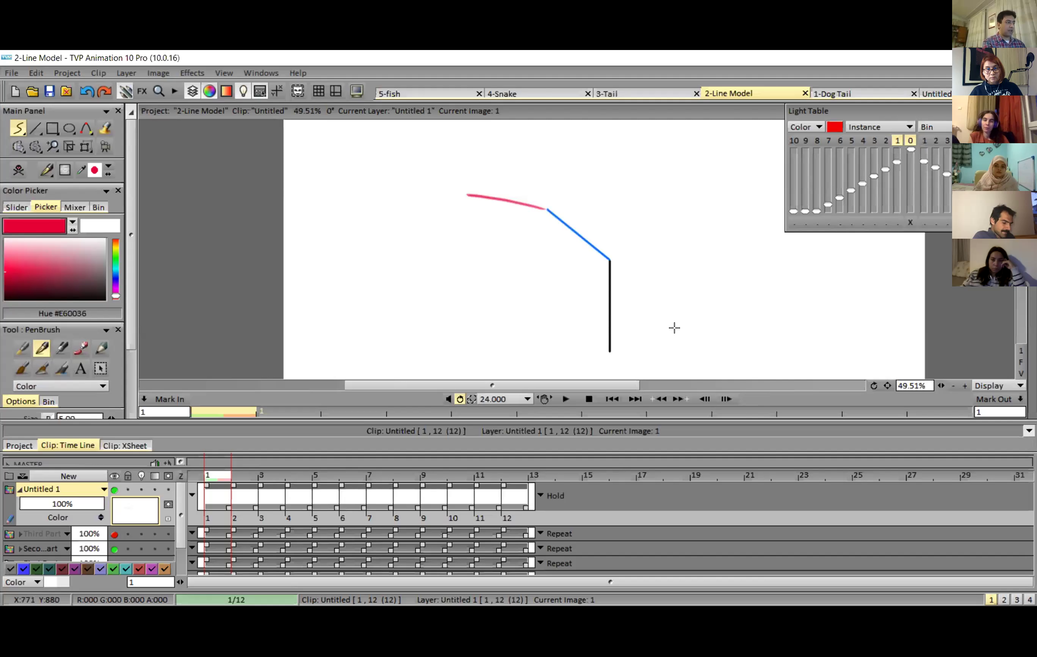
Step: Sketch a red spacing arc with tick marks across the lower part of the black line on frame 1, and erase it
{"action": "mouse_move", "coordinate": [543, 348]}
{"action": "left_mouse_down"}
{"action": "mouse_move", "coordinate": [688, 335]}
{"action": "mouse_move", "coordinate": [682, 359]}
{"action": "left_mouse_up"}
{"action": "left_click_drag", "start_coordinate": [528, 335], "coordinate": [559, 364]}
{"action": "left_click_drag", "start_coordinate": [610, 306], "coordinate": [610, 338]}
{"action": "left_click_drag", "start_coordinate": [687, 323], "coordinate": [672, 347]}
{"action": "left_click_drag", "start_coordinate": [691, 331], "coordinate": [681, 348]}
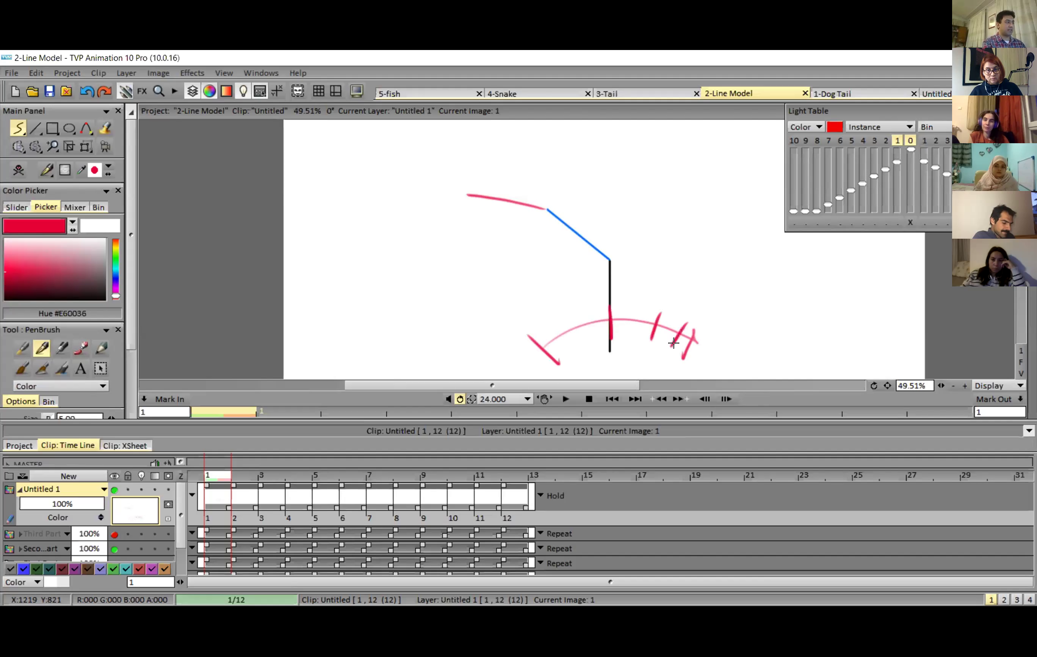
{"action": "mouse_move", "coordinate": [559, 322]}
{"action": "left_mouse_down"}
{"action": "mouse_move", "coordinate": [577, 346]}
{"action": "mouse_move", "coordinate": [563, 350]}
{"action": "left_mouse_up"}
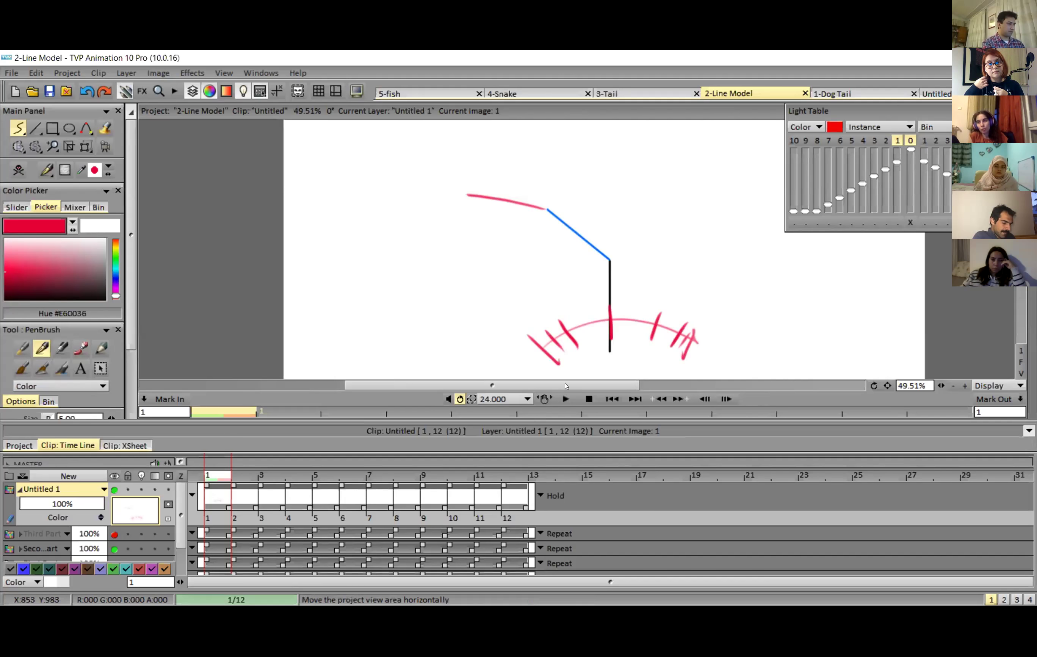
{"action": "left_click", "coordinate": [101, 347]}
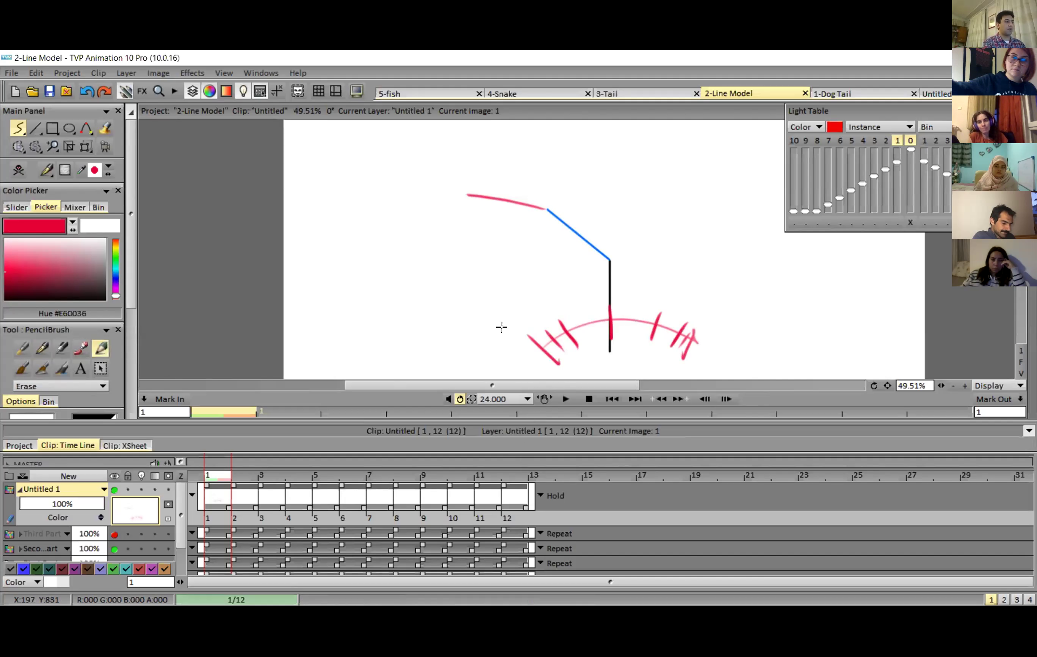
{"action": "mouse_move", "coordinate": [718, 334]}
{"action": "left_mouse_down"}
{"action": "mouse_move", "coordinate": [491, 333]}
{"action": "mouse_move", "coordinate": [690, 350]}
{"action": "mouse_move", "coordinate": [648, 307]}
{"action": "left_mouse_up"}
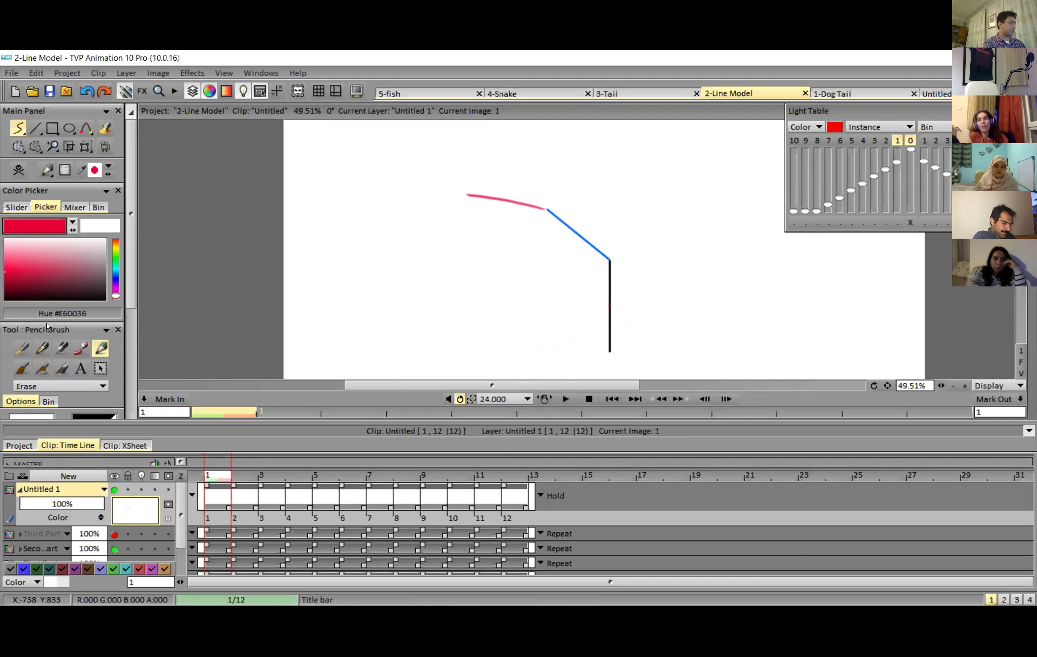
Step: Switch back to the PenBrush, turn on the light table for the Untitled 1 layer, and go to frame 2
{"action": "left_click", "coordinate": [41, 347]}
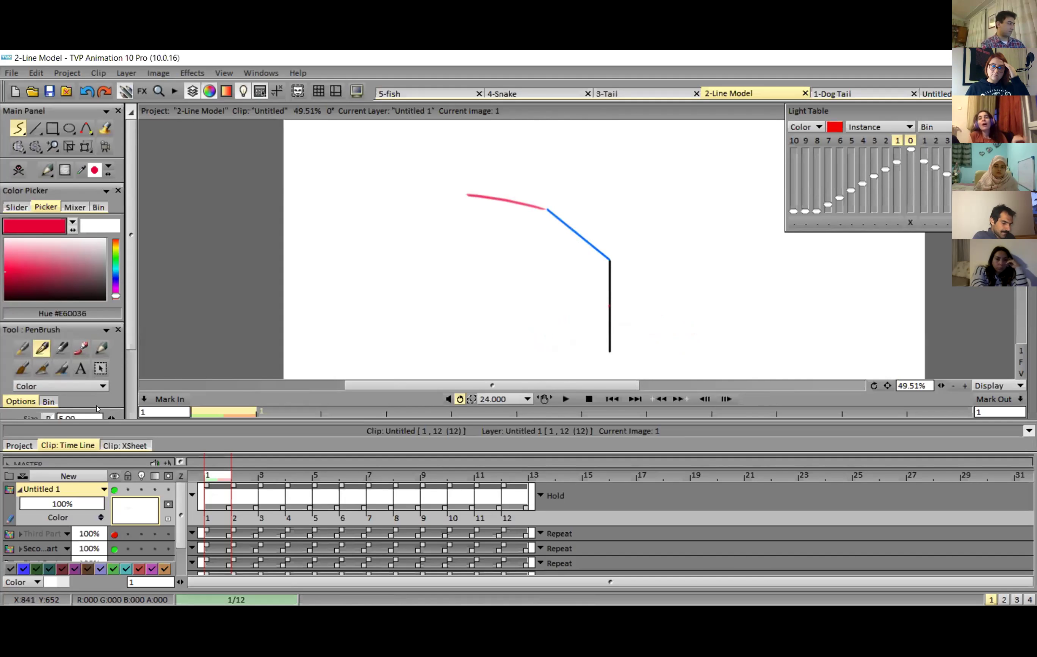
{"action": "left_click", "coordinate": [142, 489]}
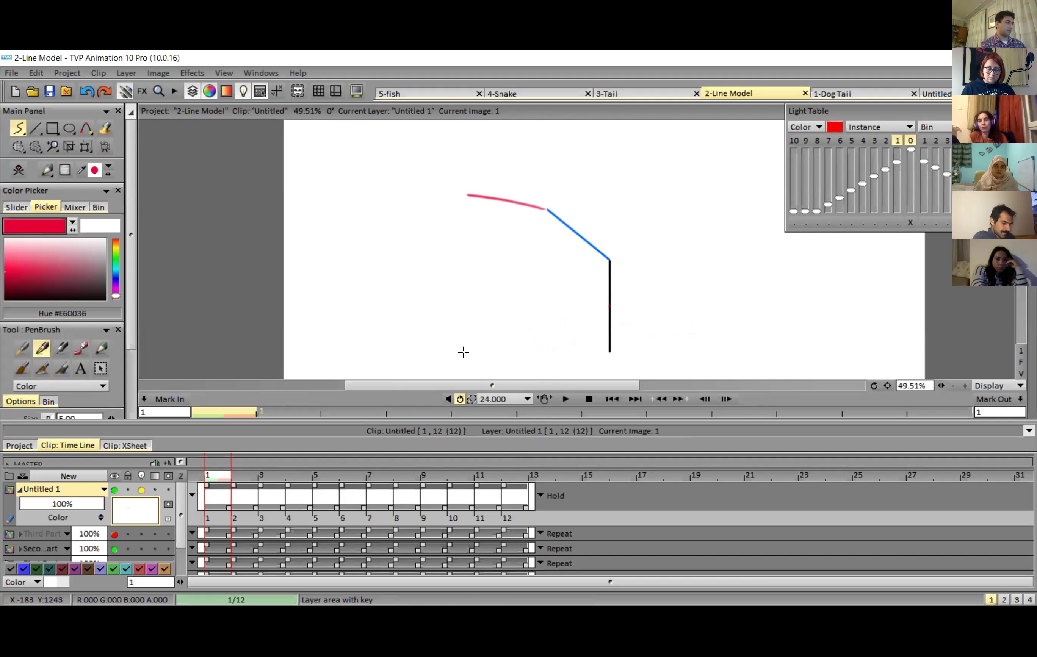
{"action": "left_click", "coordinate": [246, 477]}
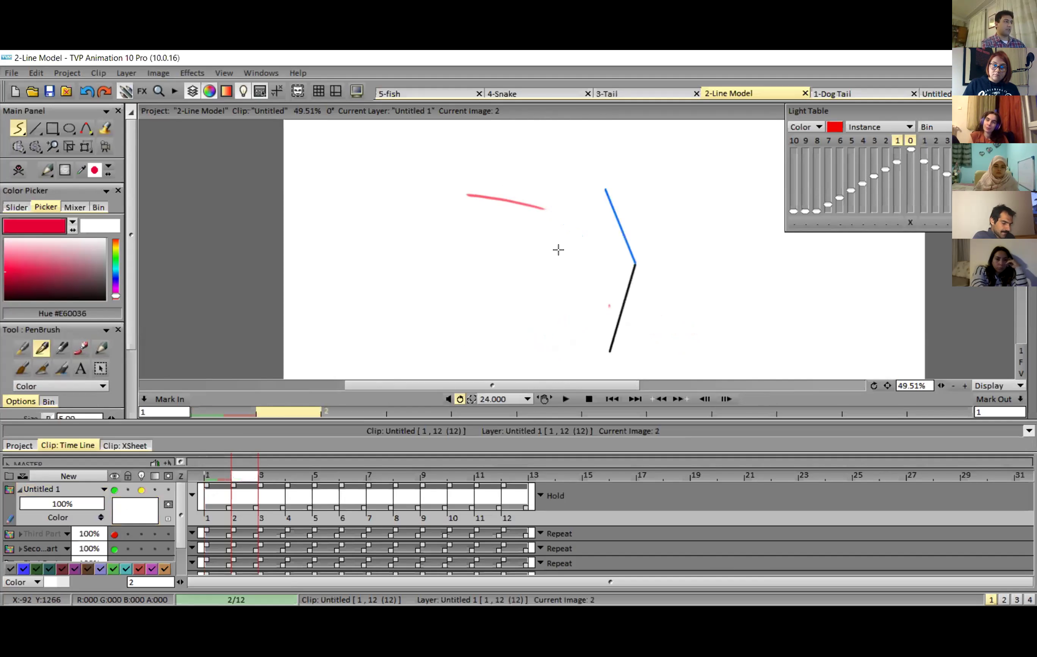
Step: Draw the red third segment on frames 2 and 3, running up and to the left from the blue line's free end
{"action": "left_click_drag", "start_coordinate": [539, 136], "coordinate": [602, 188]}
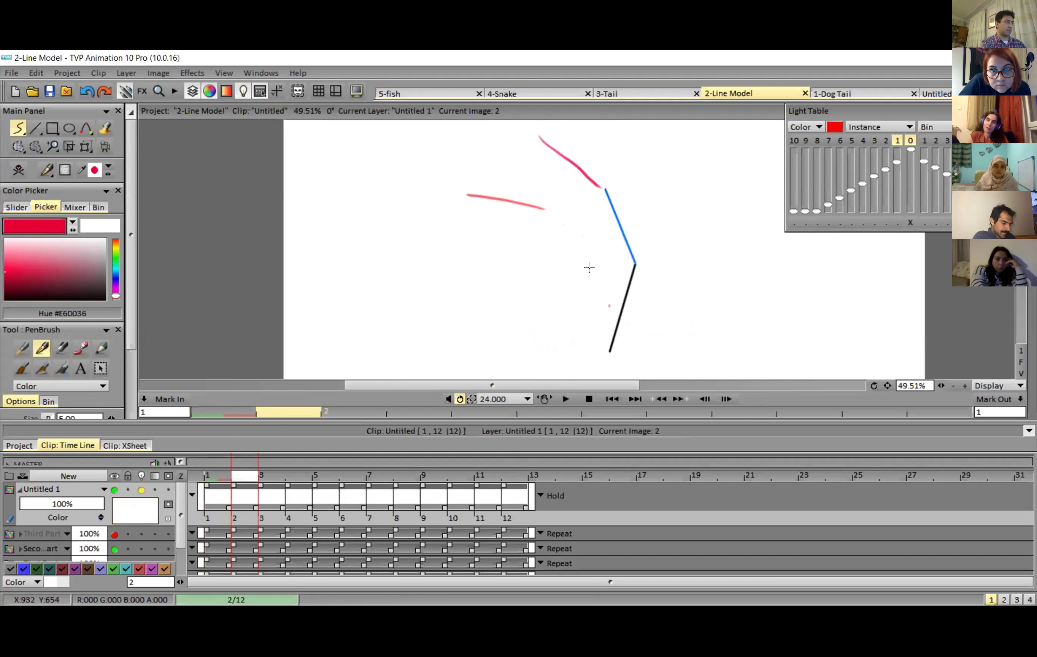
{"action": "left_click", "coordinate": [272, 476]}
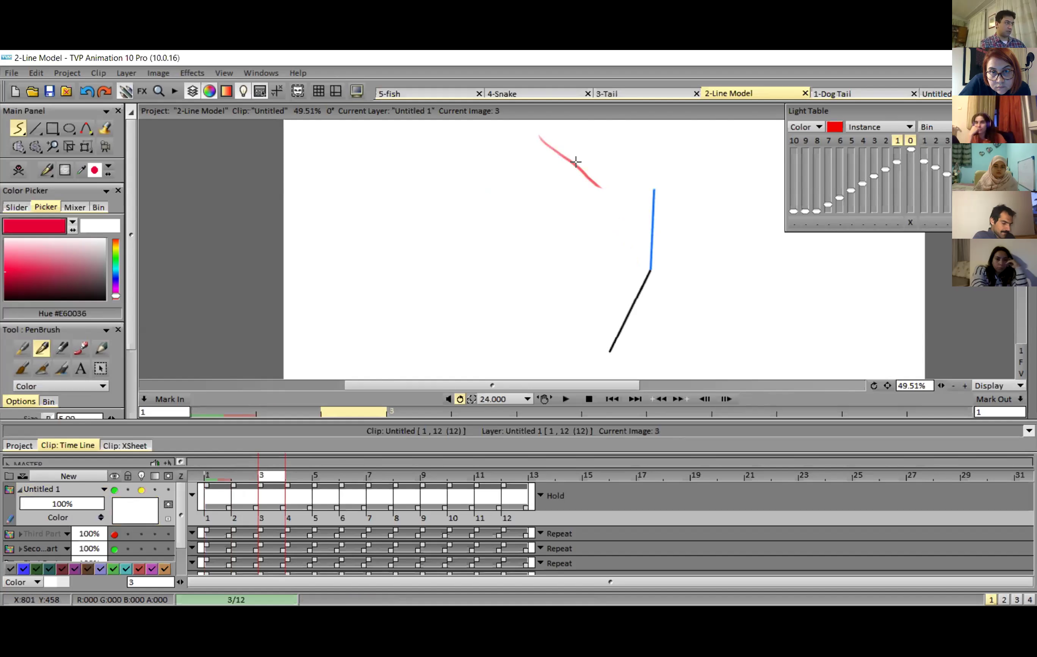
{"action": "scroll", "coordinate": [613, 213], "scroll_direction": "down", "scroll_amount": 3}
{"action": "left_click_drag", "start_coordinate": [617, 181], "coordinate": [633, 228]}
{"action": "key", "text": "ctrl+z"}
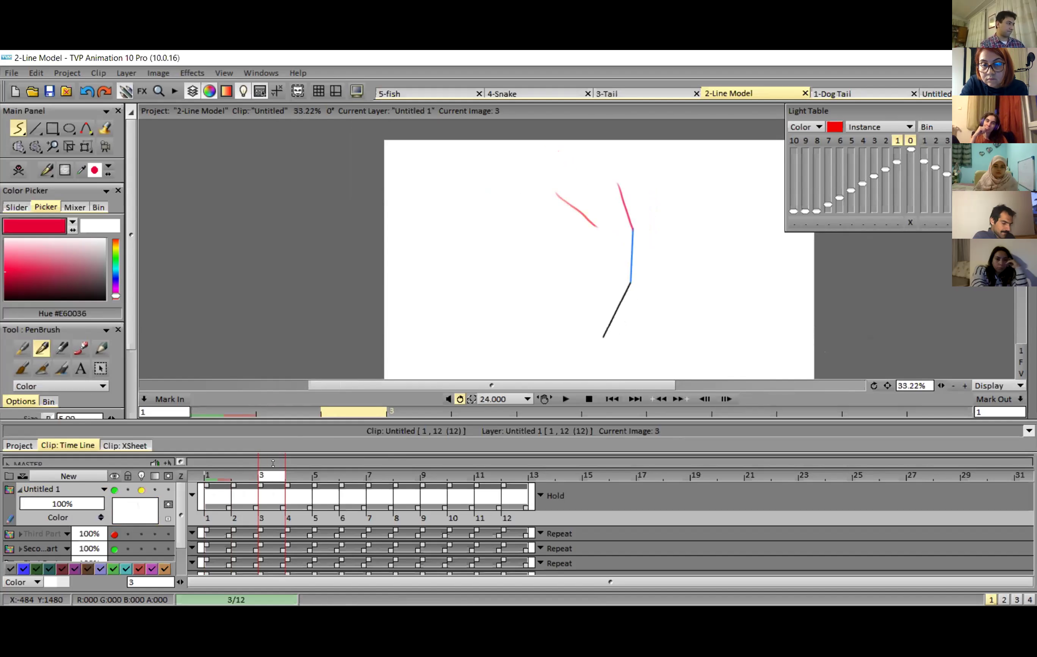
Step: Draw the red third segment on frame 4, redoing the stroke until it stands nearly vertical above the blue line's free end
{"action": "left_click", "coordinate": [303, 479]}
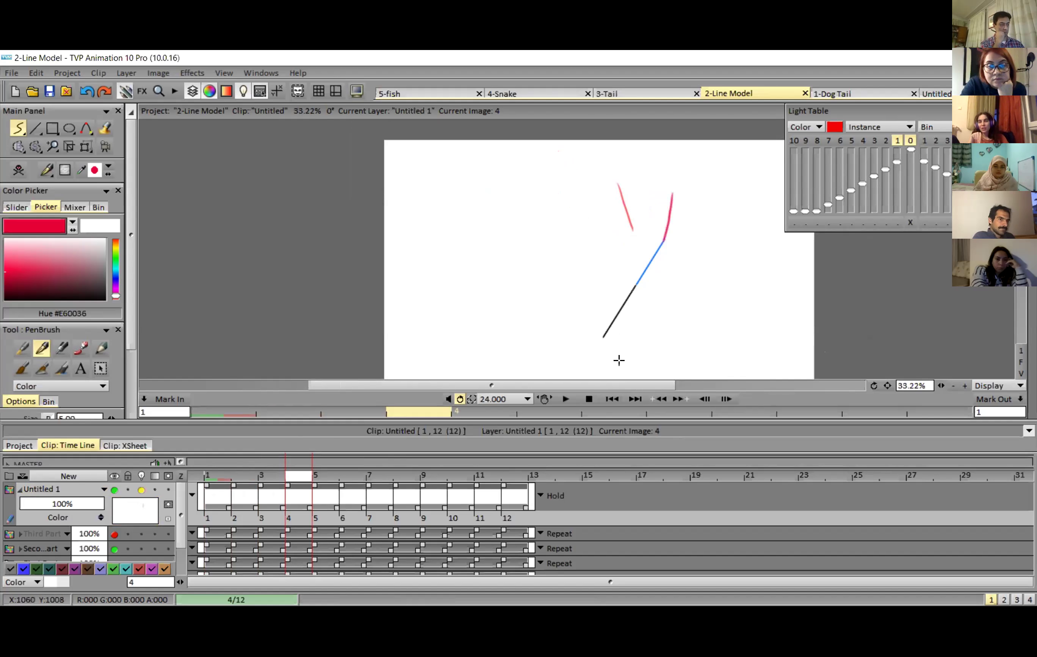
{"action": "key", "text": "ctrl+z"}
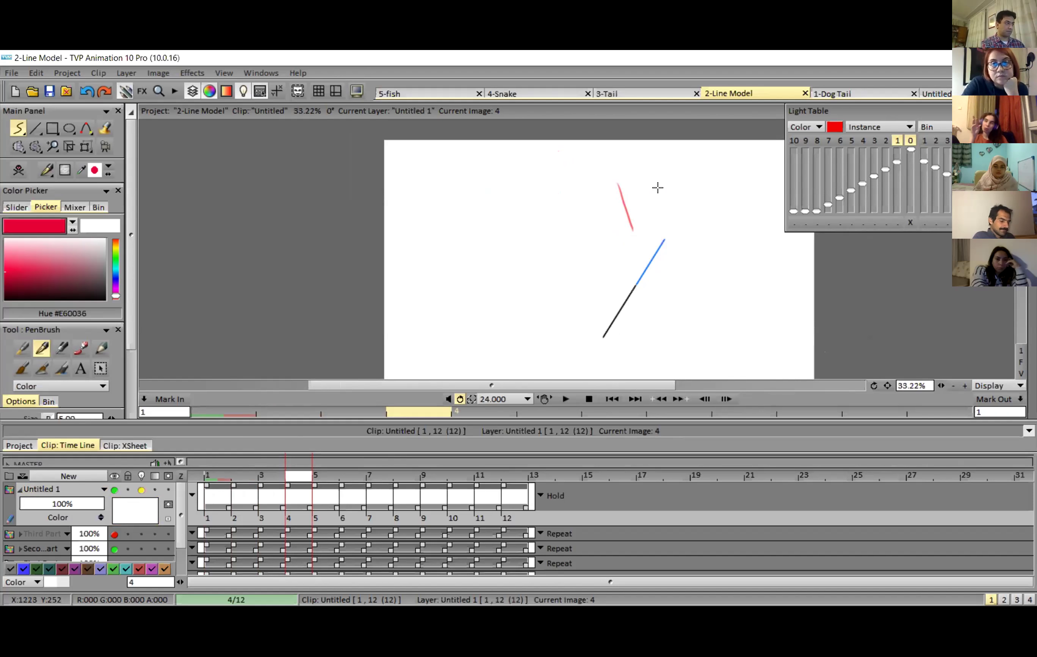
{"action": "mouse_move", "coordinate": [667, 234]}
{"action": "left_mouse_down"}
{"action": "mouse_move", "coordinate": [665, 183]}
{"action": "mouse_move", "coordinate": [663, 224]}
{"action": "left_mouse_up"}
{"action": "key", "text": "ctrl+z"}
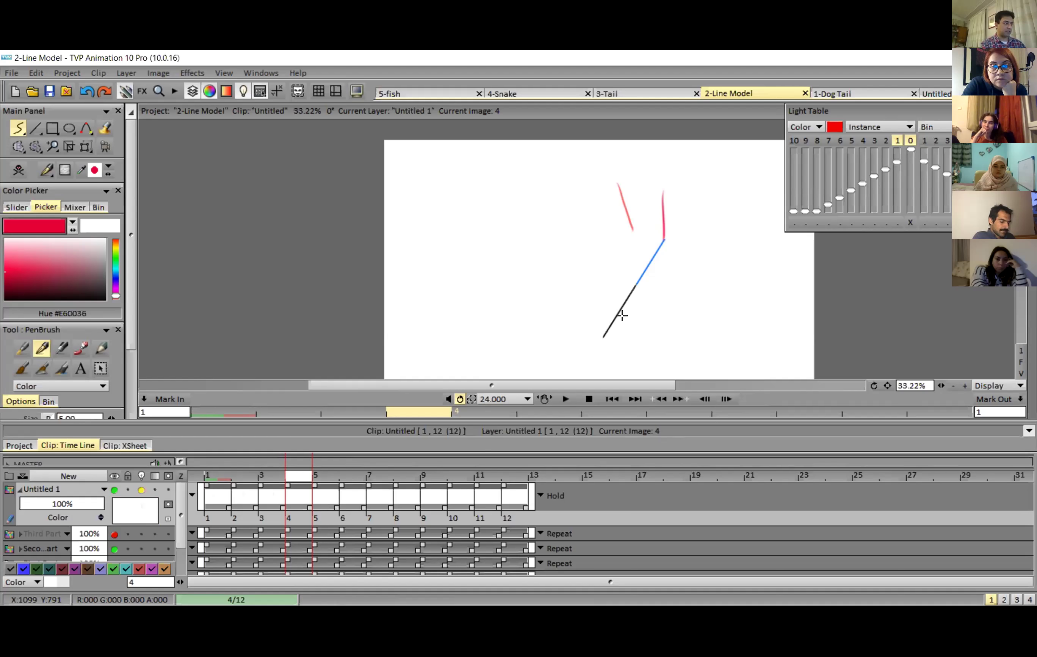
Step: Sketch opposing direction arrows, a trial third segment and a side S-curve on frame 5, and undo the segment and curve
{"action": "key", "text": "Right"}
{"action": "left_click_drag", "start_coordinate": [626, 324], "coordinate": [592, 308]}
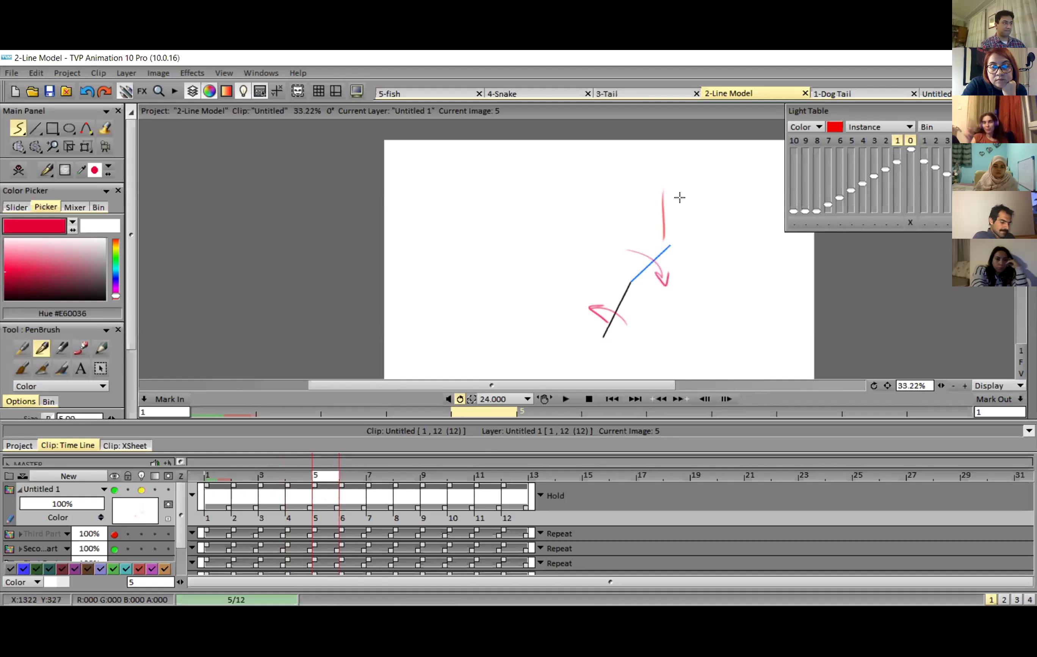
{"action": "left_click_drag", "start_coordinate": [669, 246], "coordinate": [683, 213]}
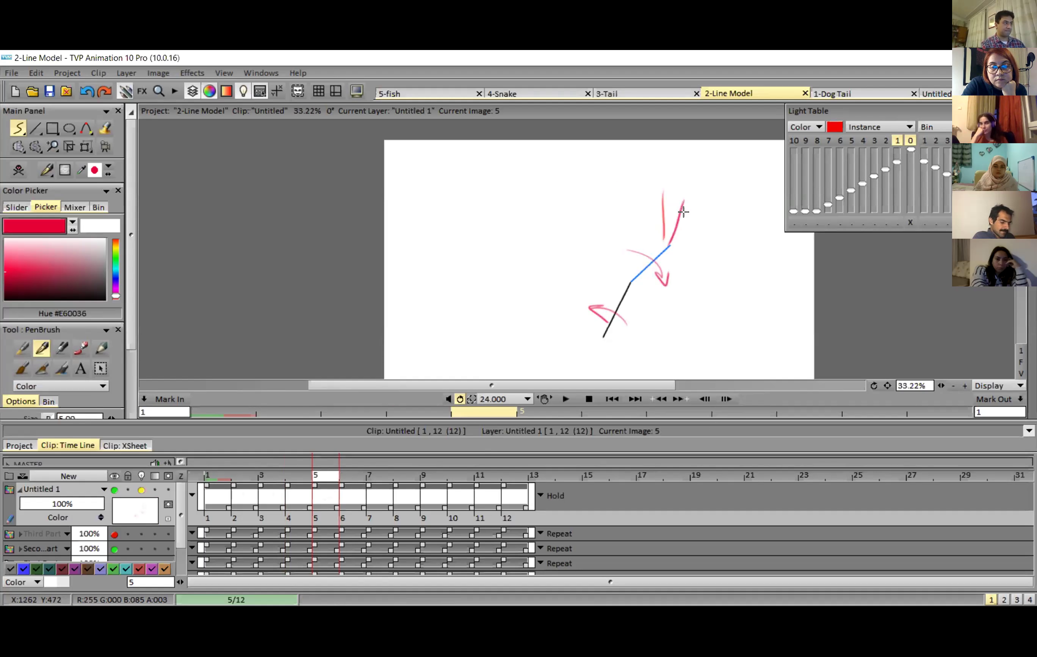
{"action": "key", "text": "ctrl+z"}
{"action": "key", "text": "ctrl+shift+z"}
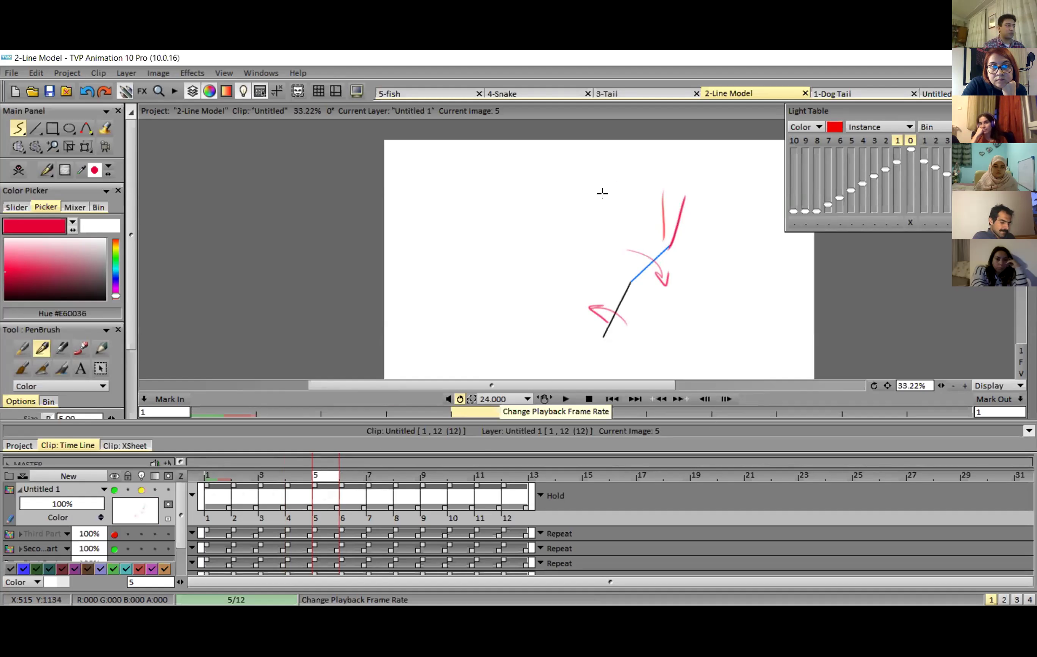
{"action": "left_click_drag", "start_coordinate": [616, 199], "coordinate": [615, 229]}
{"action": "left_click_drag", "start_coordinate": [537, 344], "coordinate": [528, 361]}
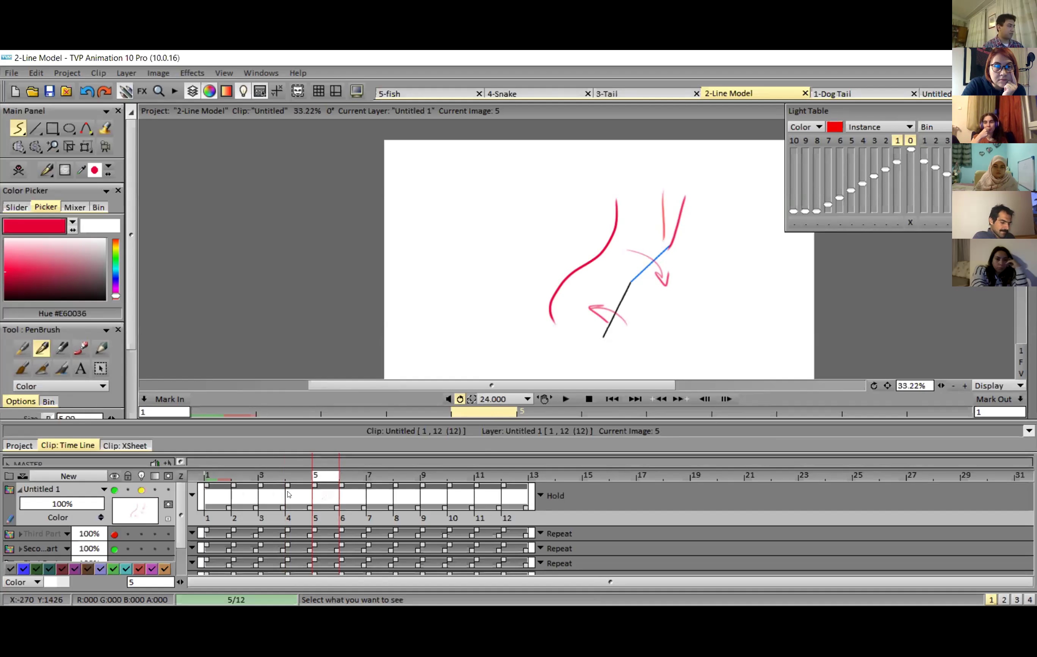
{"action": "key", "text": "ctrl+z"}
{"action": "key", "text": "ctrl+z"}
{"action": "key", "text": "ctrl+z"}
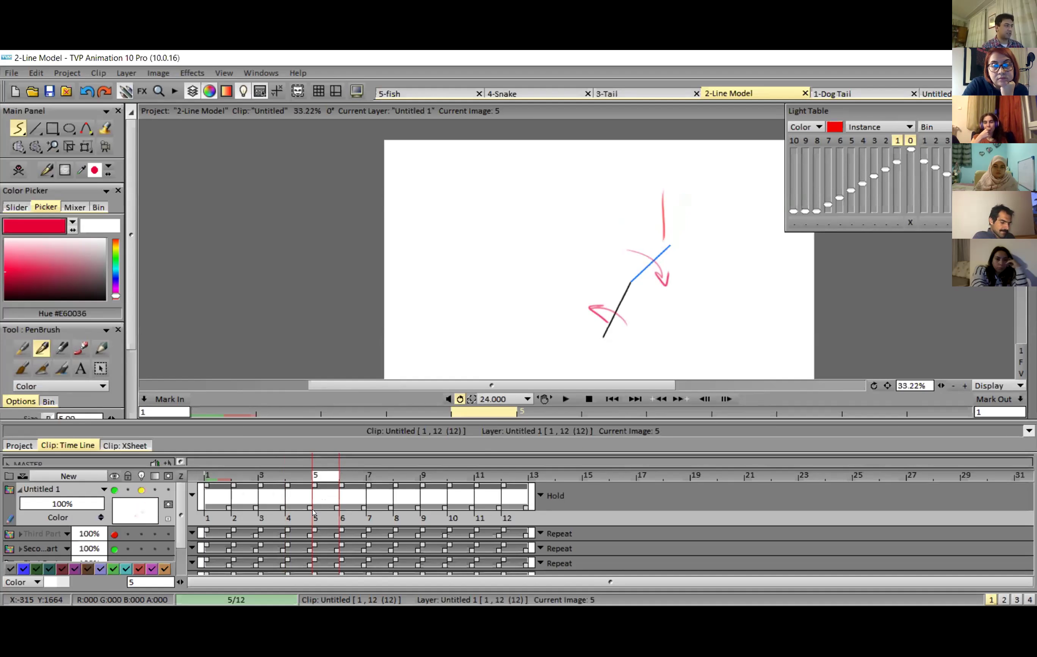
Step: Sketch C-shaped curves beside the model on frames 1 to 4 to show its overall bend, and undo these annotations
{"action": "left_click", "coordinate": [213, 469]}
{"action": "left_click_drag", "start_coordinate": [458, 268], "coordinate": [465, 349]}
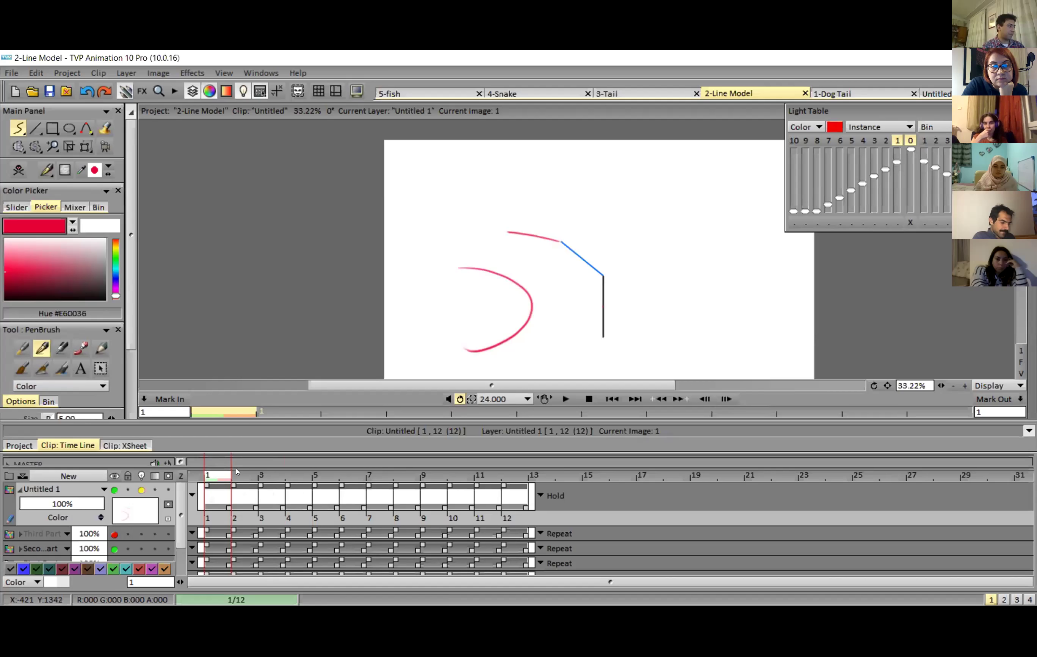
{"action": "key", "text": "Right"}
{"action": "left_click_drag", "start_coordinate": [508, 232], "coordinate": [569, 326]}
{"action": "key", "text": "Right"}
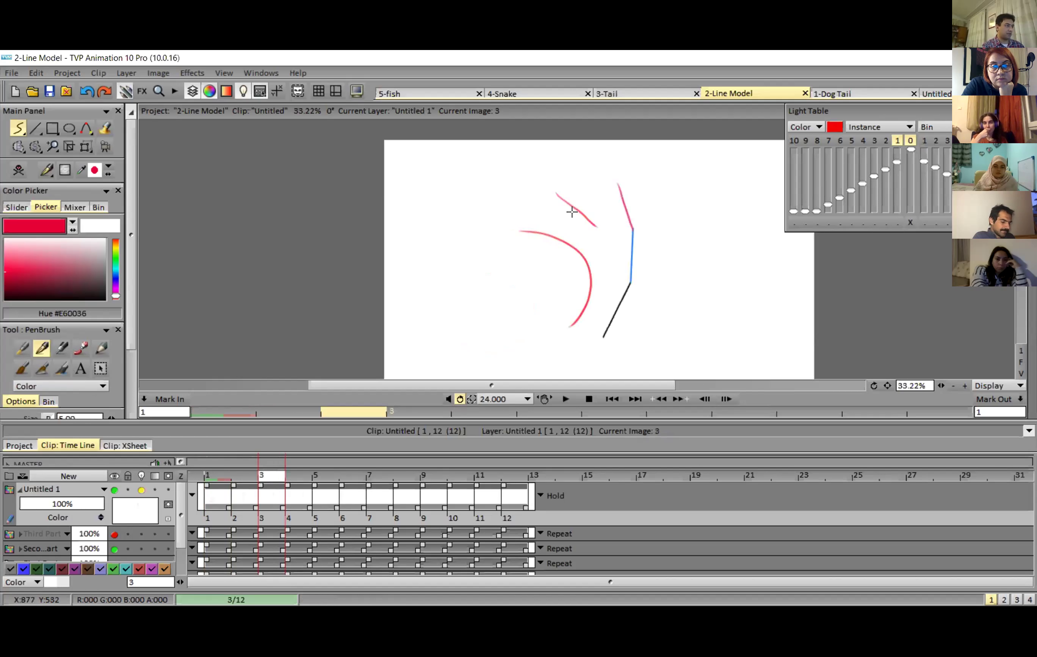
{"action": "left_click_drag", "start_coordinate": [568, 201], "coordinate": [566, 341]}
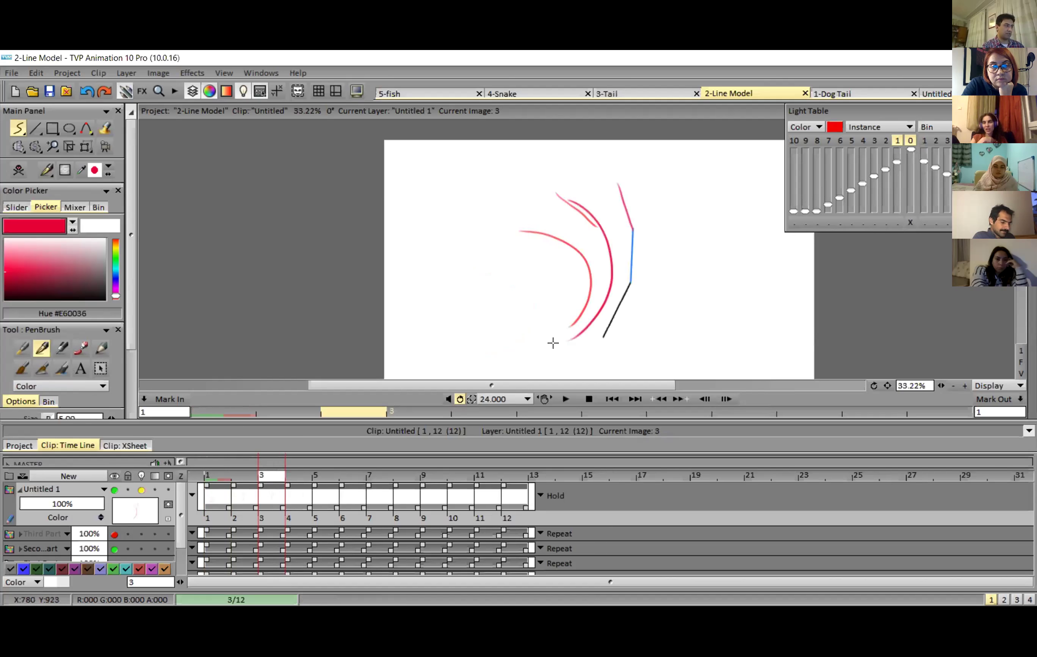
{"action": "key", "text": "Right"}
{"action": "left_click_drag", "start_coordinate": [604, 201], "coordinate": [567, 340]}
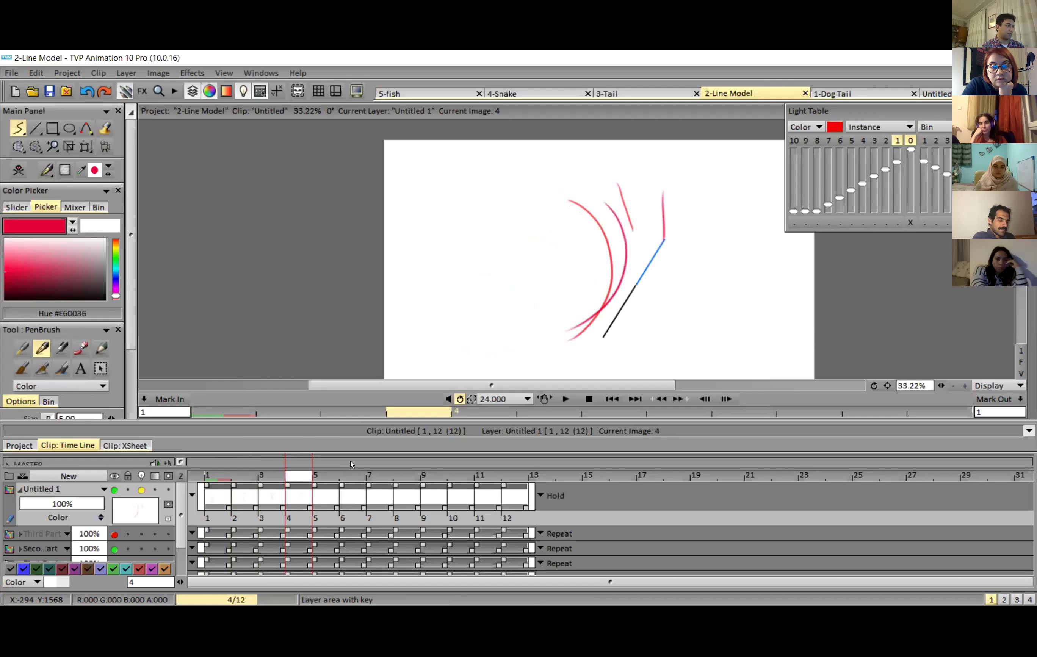
{"action": "left_click", "coordinate": [323, 476]}
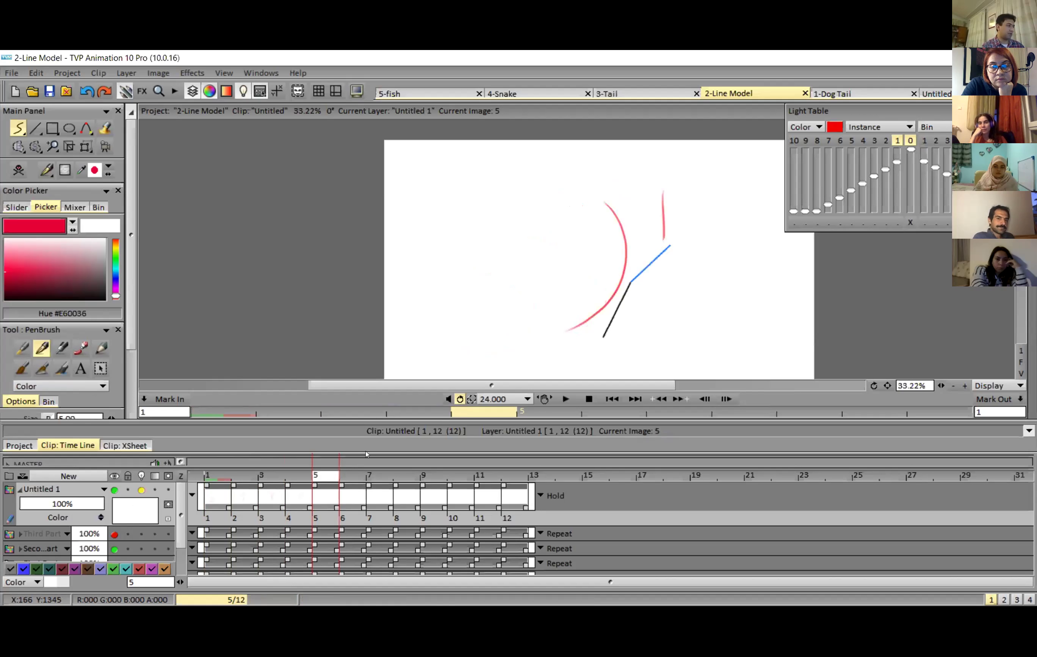
{"action": "key", "text": "Return"}
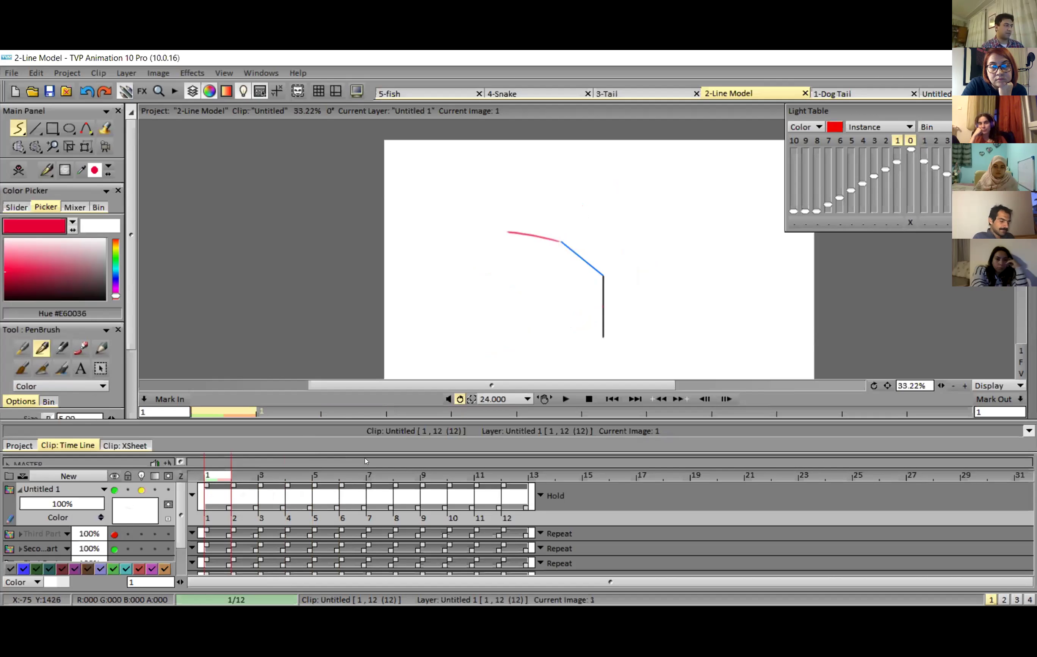
Step: Draw the red third segment on frame 5 leaning slightly right, and sketch an S-curve beside the model and undo it
{"action": "left_click_drag", "start_coordinate": [244, 476], "coordinate": [316, 478]}
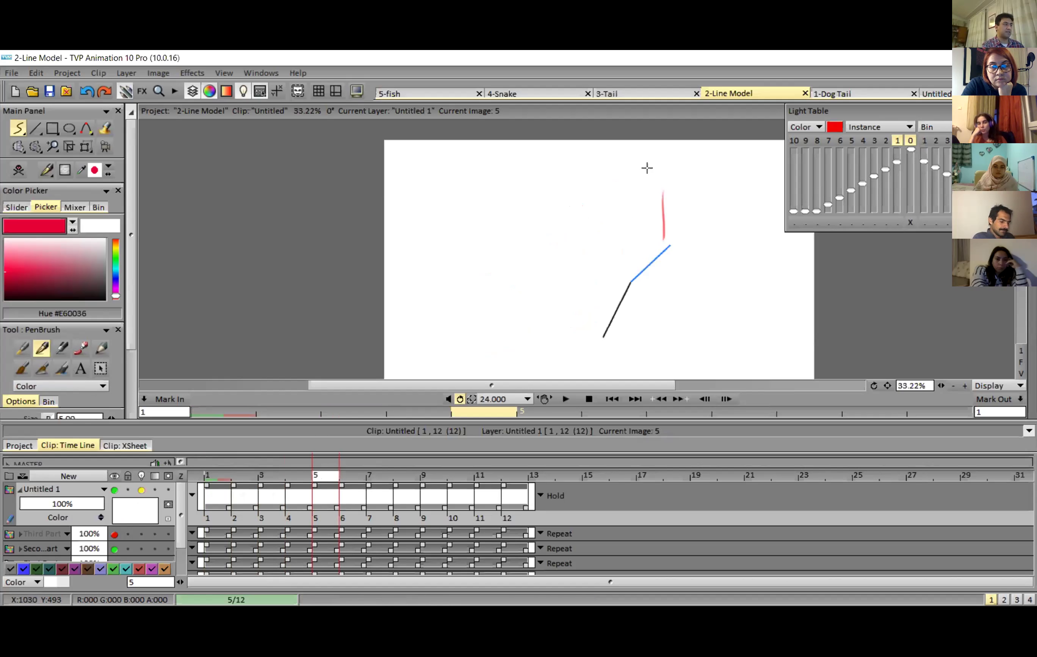
{"action": "left_click_drag", "start_coordinate": [684, 191], "coordinate": [675, 242]}
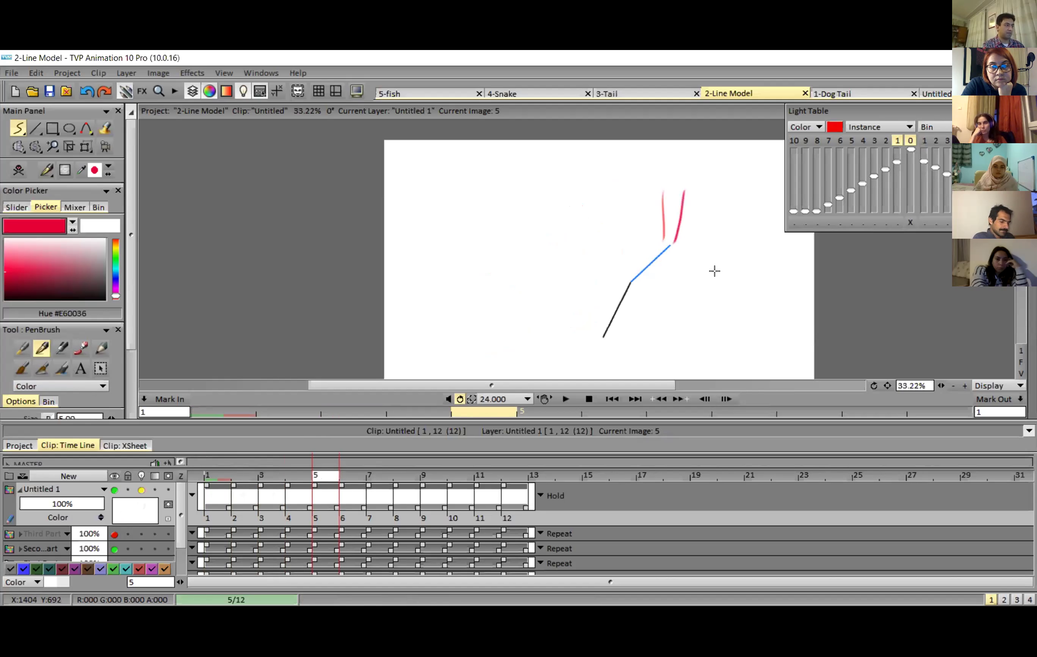
{"action": "mouse_move", "coordinate": [717, 213]}
{"action": "left_mouse_down"}
{"action": "mouse_move", "coordinate": [734, 239]}
{"action": "mouse_move", "coordinate": [737, 324]}
{"action": "left_mouse_up"}
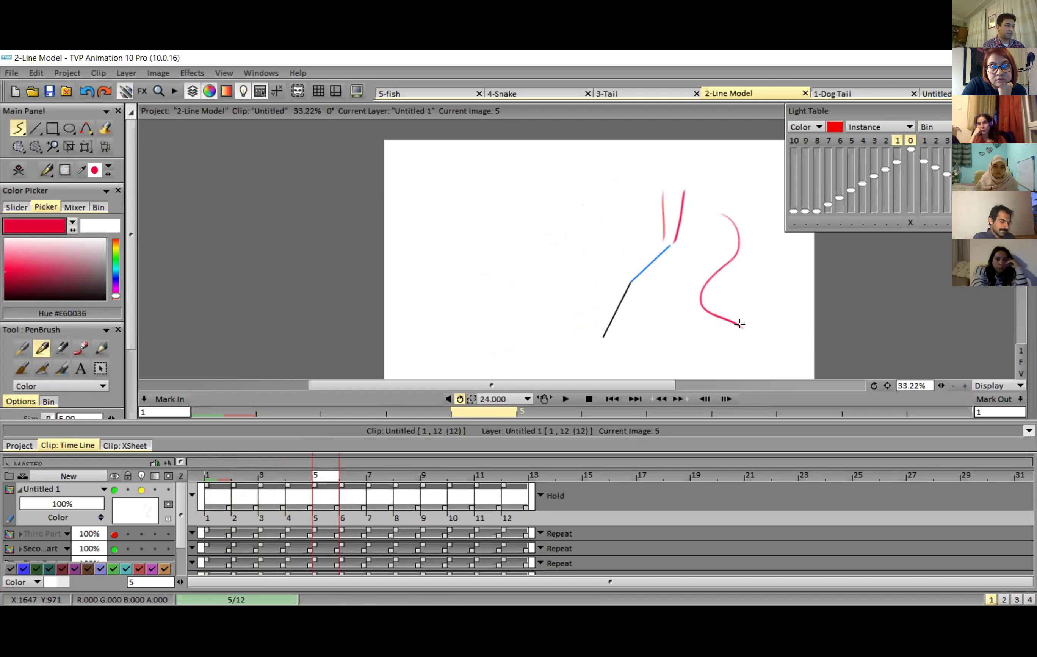
{"action": "key", "text": "ctrl+z"}
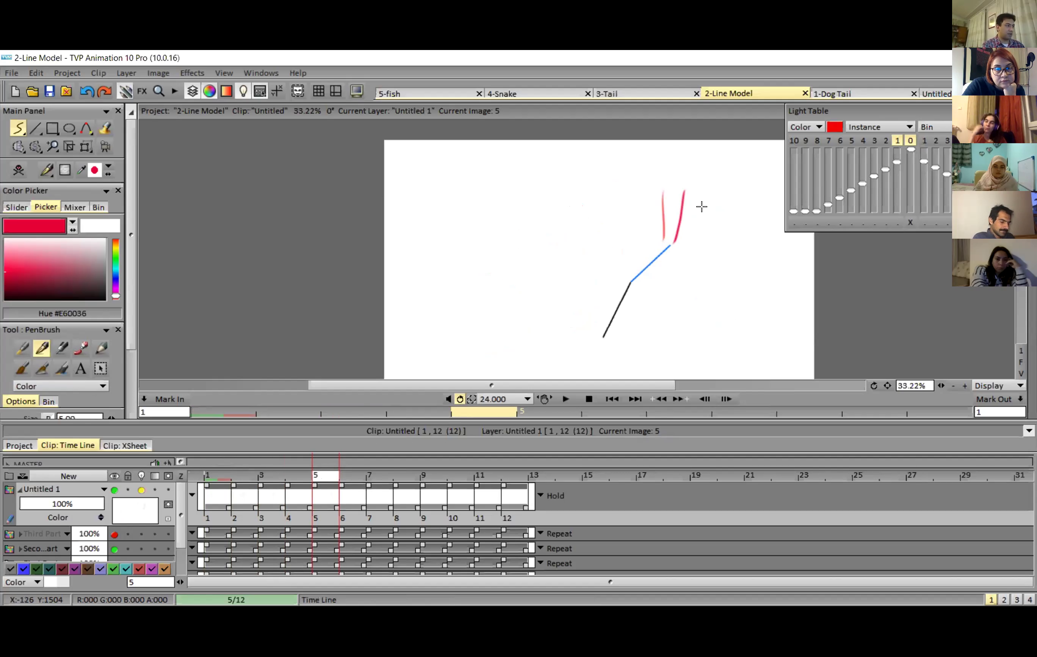
Step: Draw the red third segment on frames 6 and 7, tilting it further right, with a temporary C-curve beside the frame 7 model
{"action": "key", "text": "Right"}
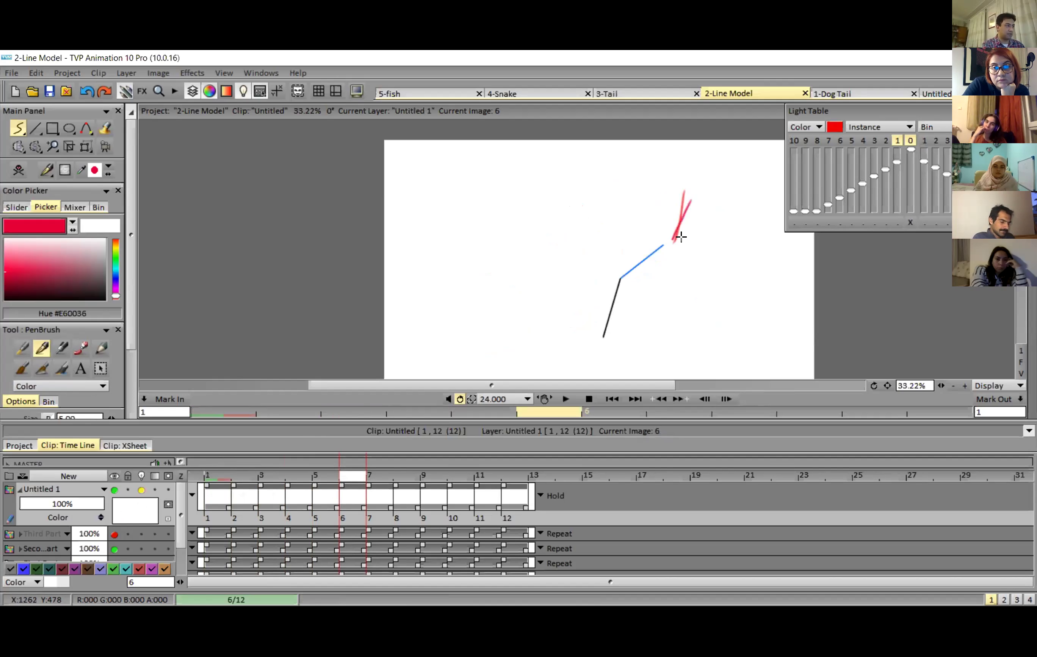
{"action": "key", "text": "ctrl+z"}
{"action": "left_click_drag", "start_coordinate": [694, 196], "coordinate": [667, 243]}
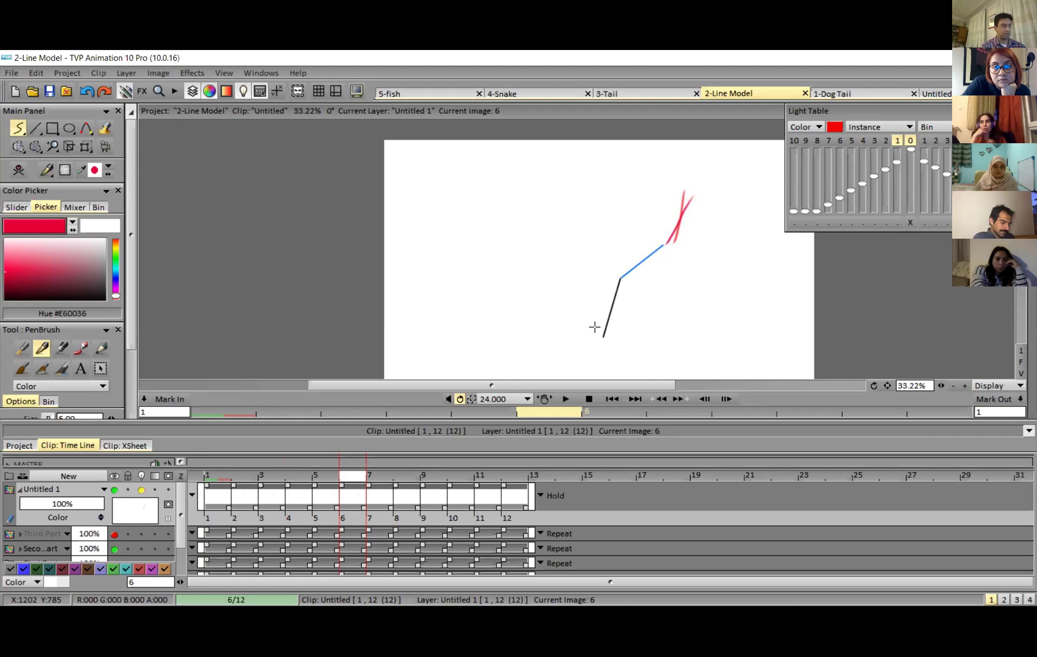
{"action": "left_click", "coordinate": [376, 473]}
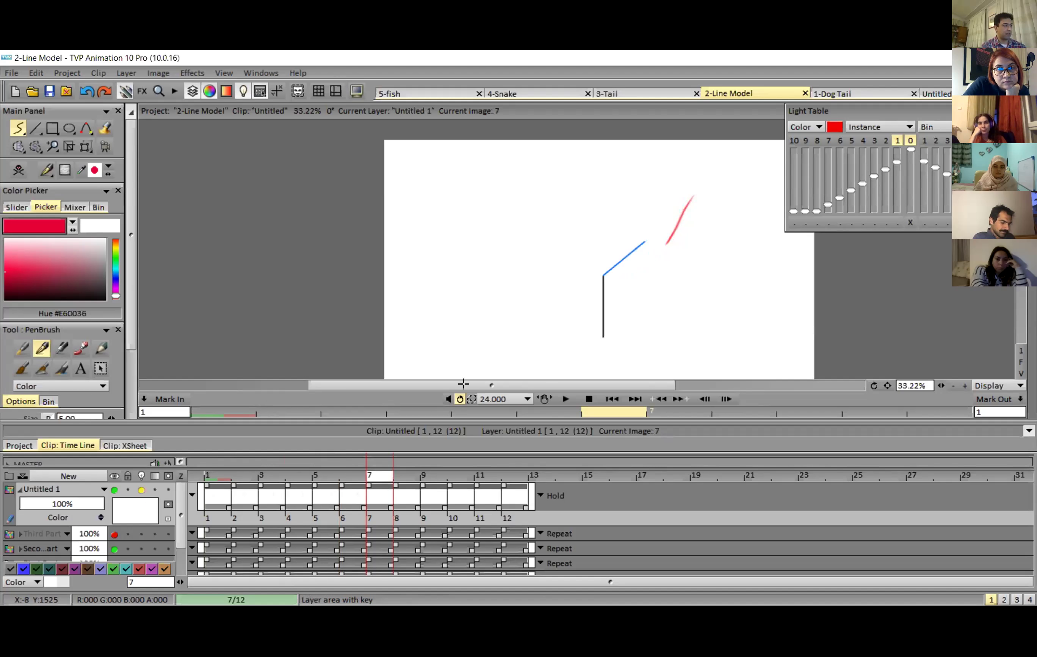
{"action": "left_click_drag", "start_coordinate": [699, 218], "coordinate": [647, 240]}
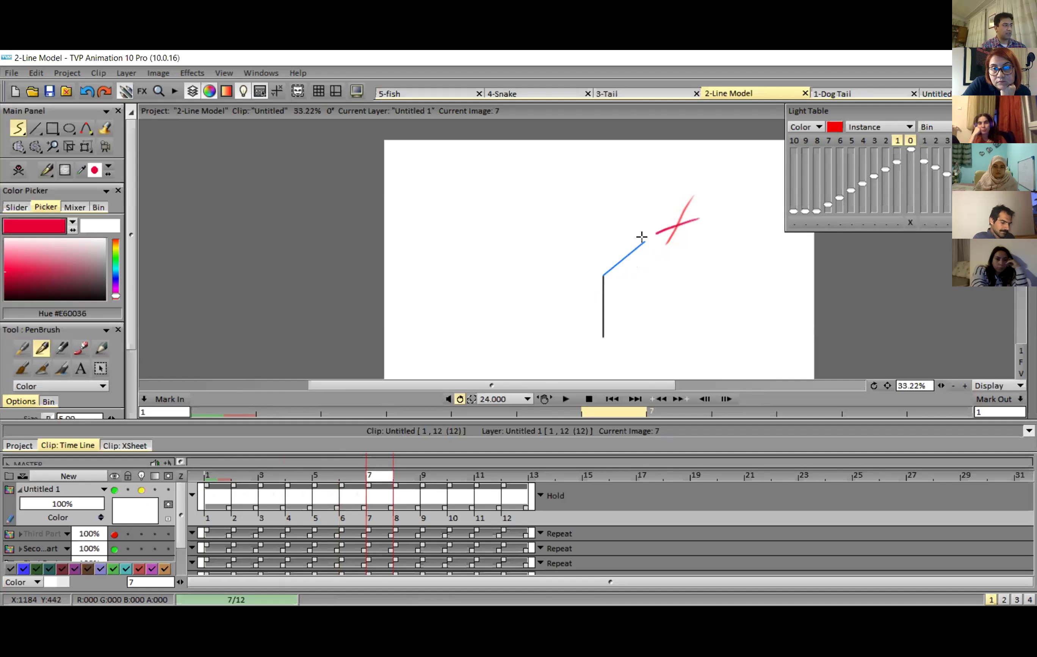
{"action": "left_click_drag", "start_coordinate": [733, 260], "coordinate": [737, 334]}
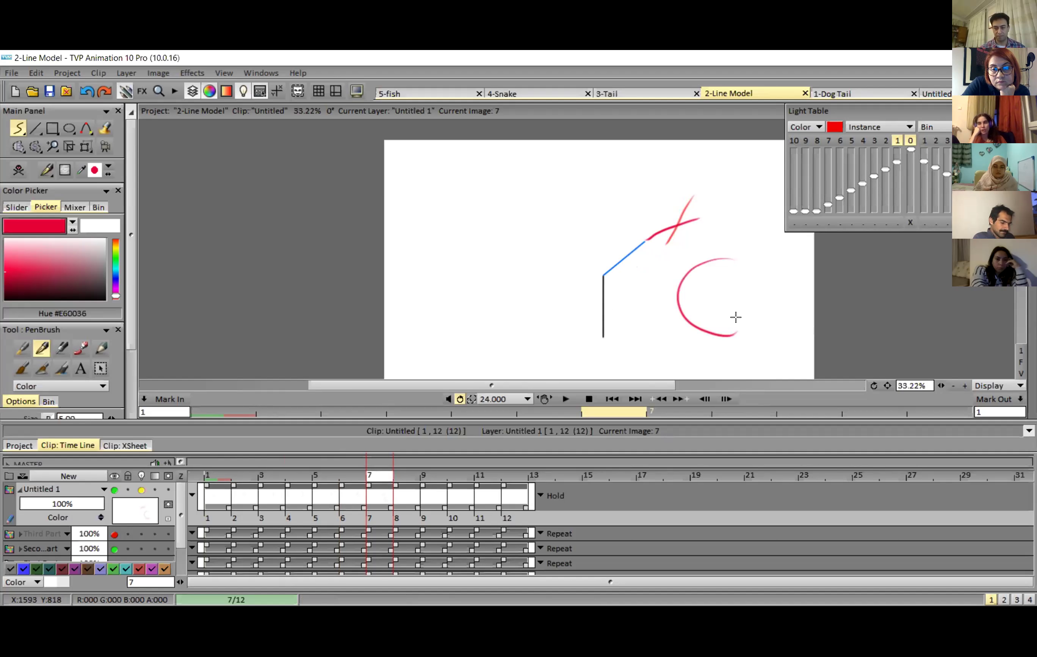
{"action": "key", "text": "ctrl+z"}
Step: Draw the red third segment on frames 8, 9 and 10, swinging it from a rightward lean to vertical above the blue line
{"action": "left_click", "coordinate": [409, 471]}
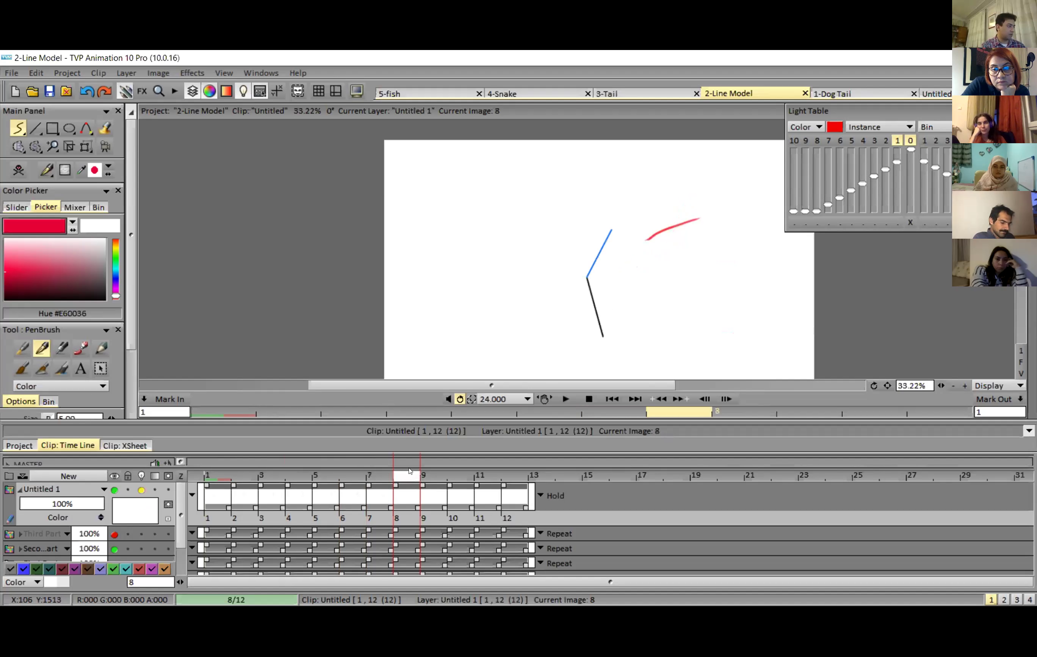
{"action": "mouse_move", "coordinate": [654, 195]}
{"action": "left_mouse_down"}
{"action": "mouse_move", "coordinate": [627, 212]}
{"action": "mouse_move", "coordinate": [613, 232]}
{"action": "left_mouse_up"}
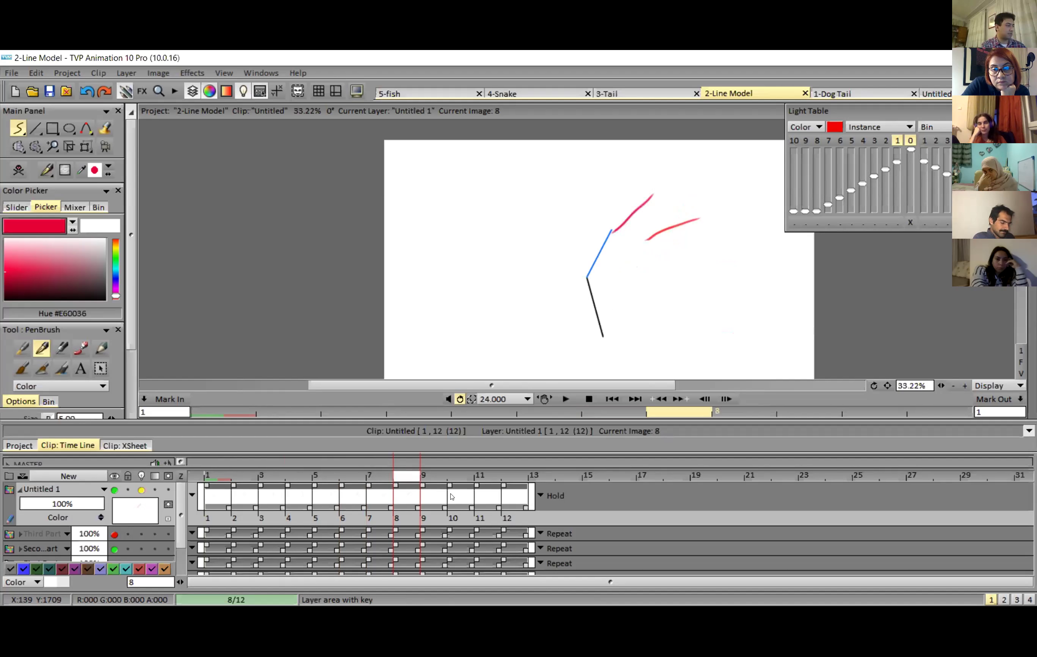
{"action": "key", "text": "Right"}
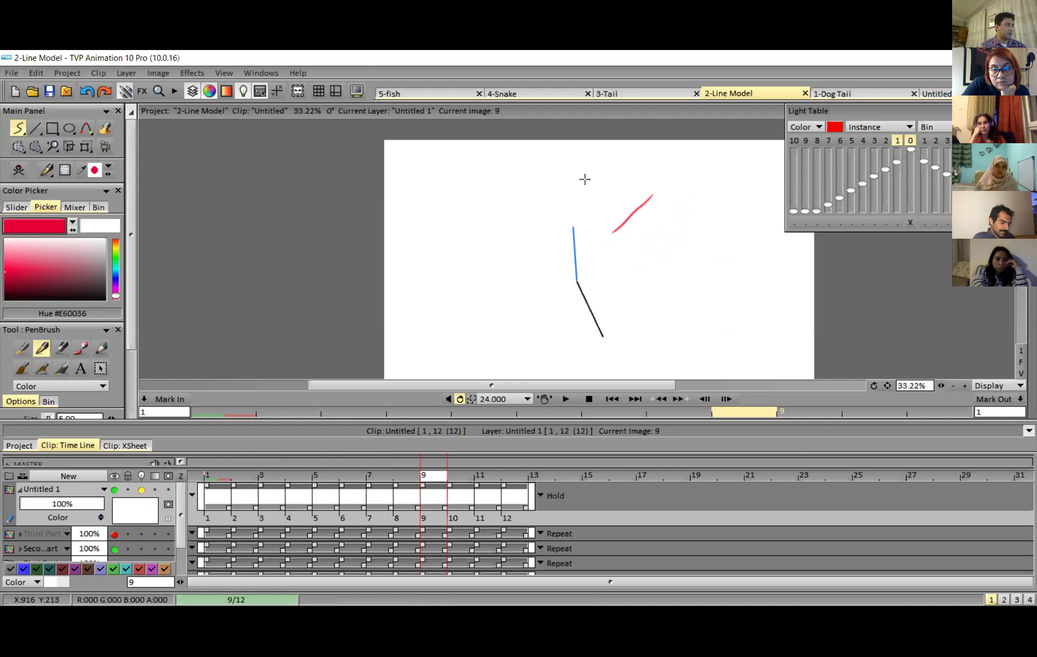
{"action": "left_click_drag", "start_coordinate": [592, 178], "coordinate": [572, 227]}
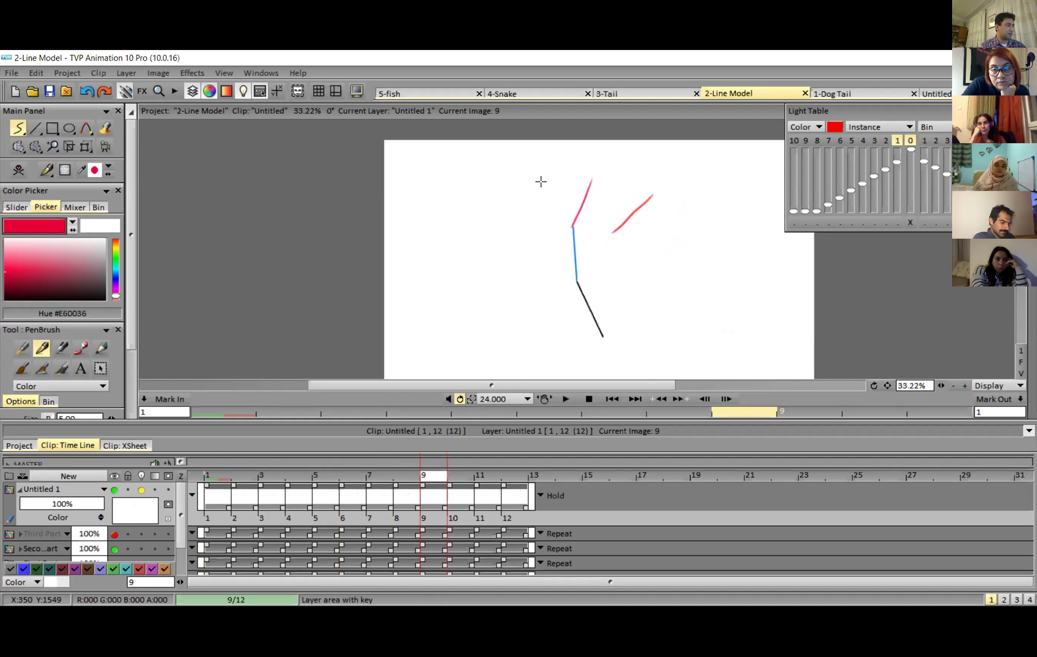
{"action": "key", "text": "Right"}
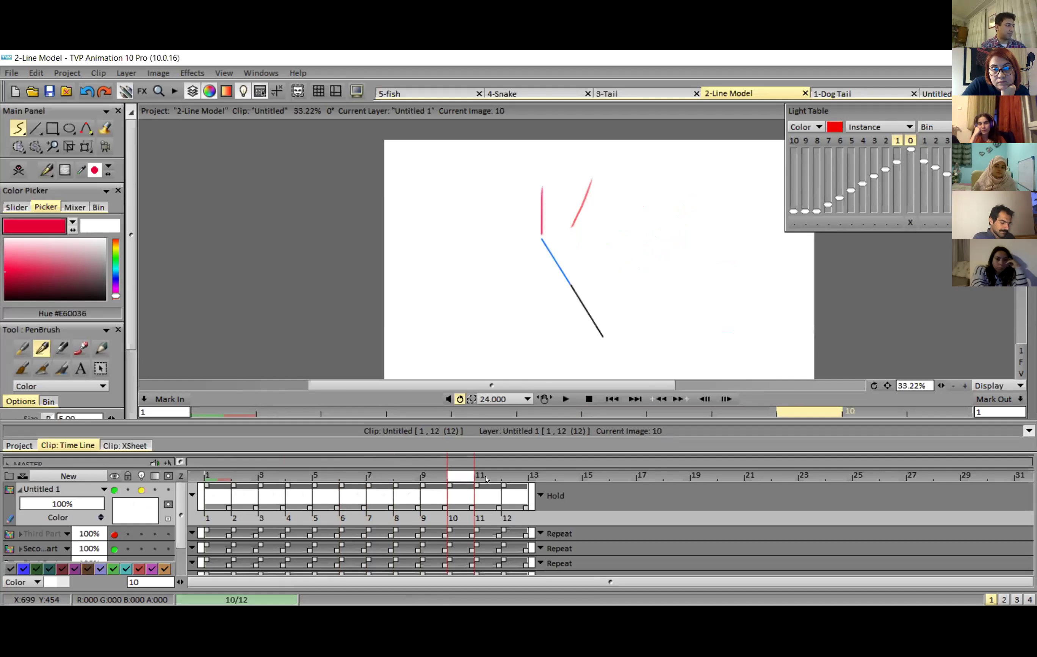
Step: On frame 11, sketch and undo a rightward arrow across the black line, and draw the red third segment leaning slightly left
{"action": "left_click", "coordinate": [485, 480]}
{"action": "mouse_move", "coordinate": [574, 334]}
{"action": "left_mouse_down"}
{"action": "mouse_move", "coordinate": [630, 309]}
{"action": "mouse_move", "coordinate": [605, 320]}
{"action": "left_mouse_up"}
{"action": "left_click_drag", "start_coordinate": [528, 193], "coordinate": [536, 243]}
{"action": "left_click_drag", "start_coordinate": [635, 205], "coordinate": [650, 322]}
{"action": "key", "text": "ctrl+z"}
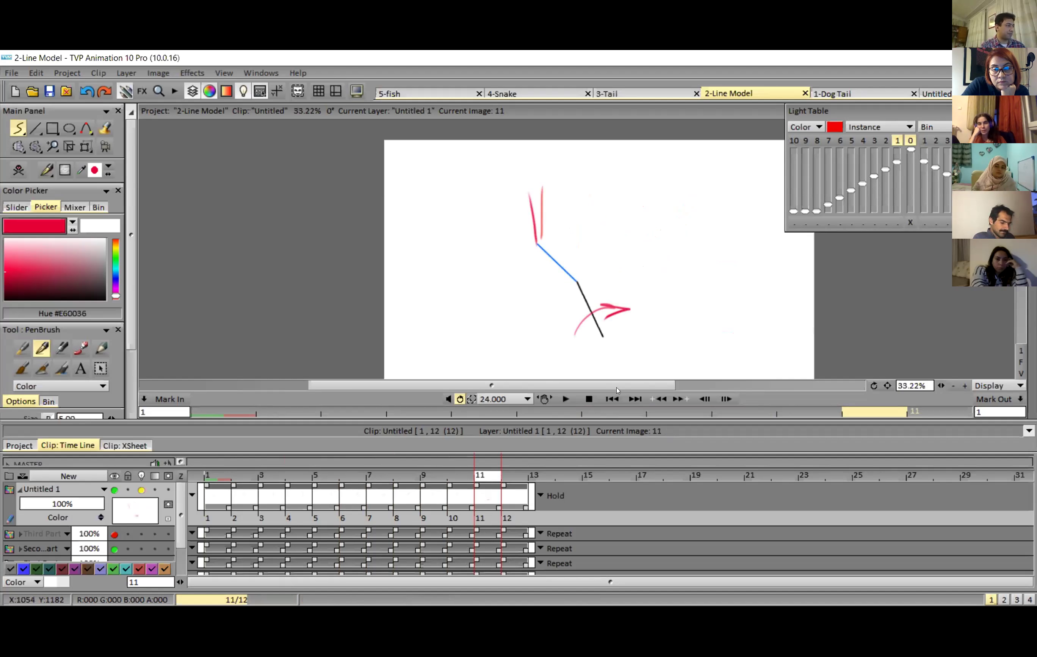
{"action": "key", "text": "ctrl+z"}
{"action": "key", "text": "ctrl+z"}
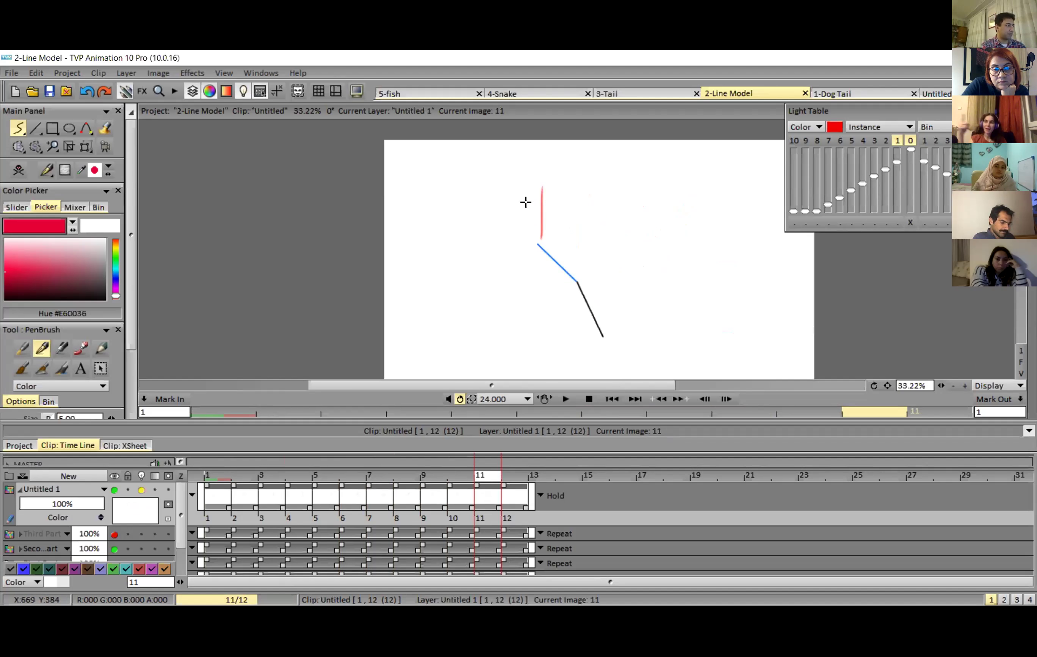
{"action": "left_click_drag", "start_coordinate": [523, 195], "coordinate": [535, 241]}
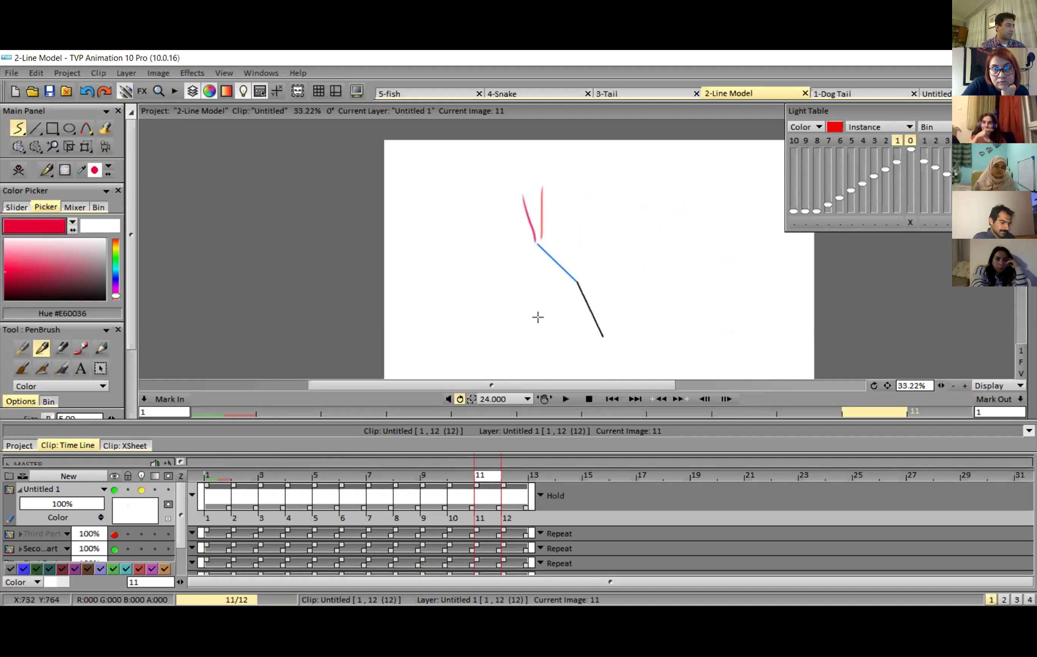
{"action": "key", "text": "Right"}
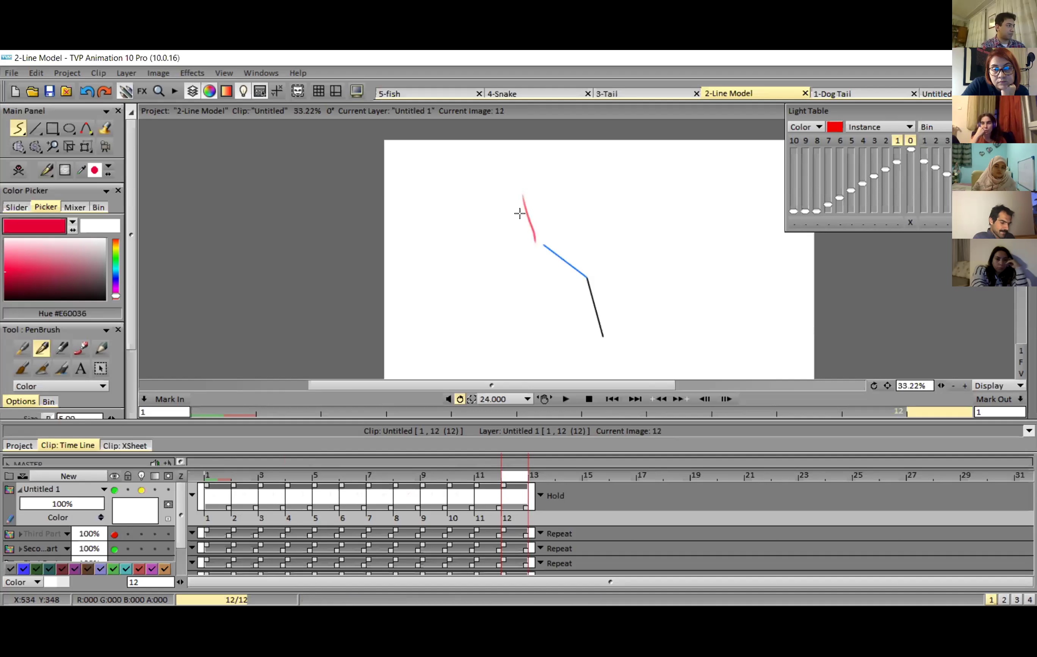
Step: Draw the red third segment on frame 12, leaning left from the tip of the blue line, and play back the animation
{"action": "left_click_drag", "start_coordinate": [511, 200], "coordinate": [543, 243]}
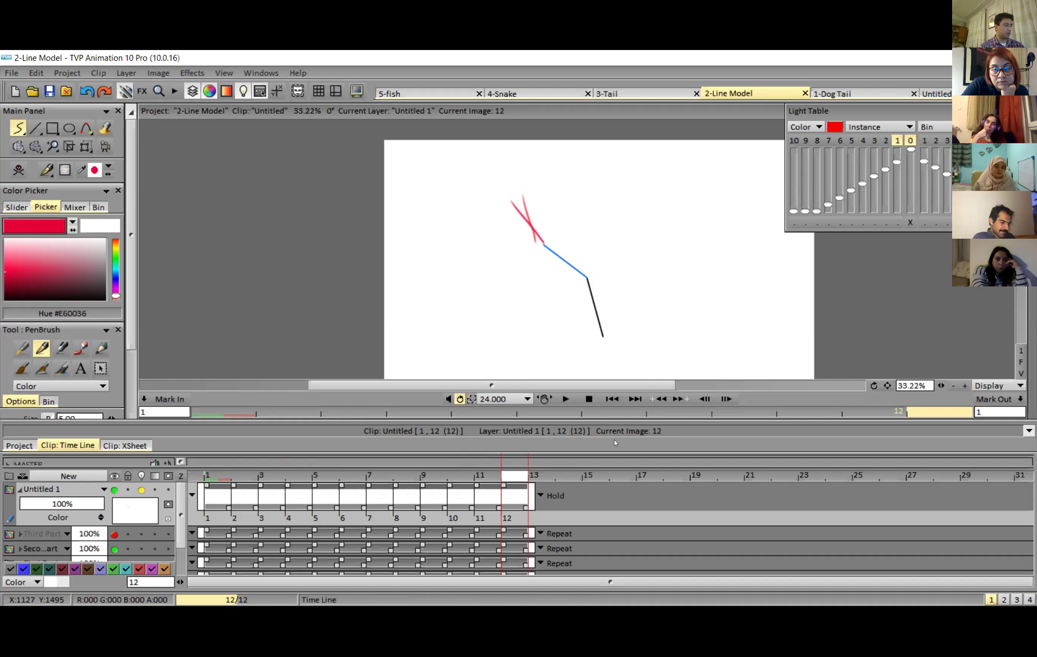
{"action": "left_click", "coordinate": [566, 399]}
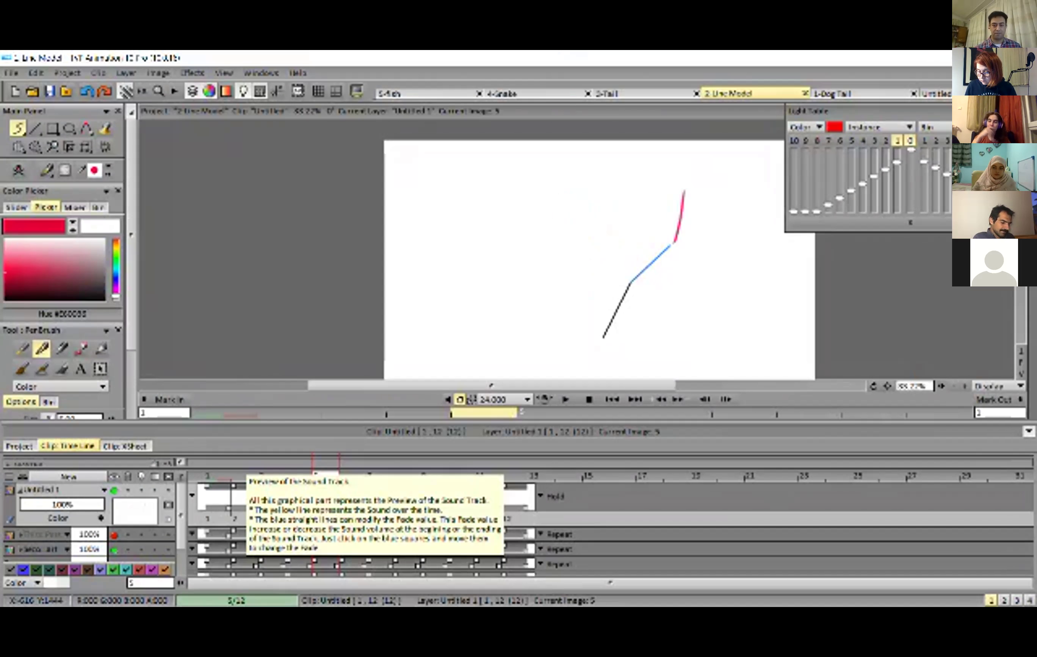
Step: Step through frames 6 to 11 of the model to examine how the red segment trails the black and blue lines
{"action": "key", "text": "Right"}
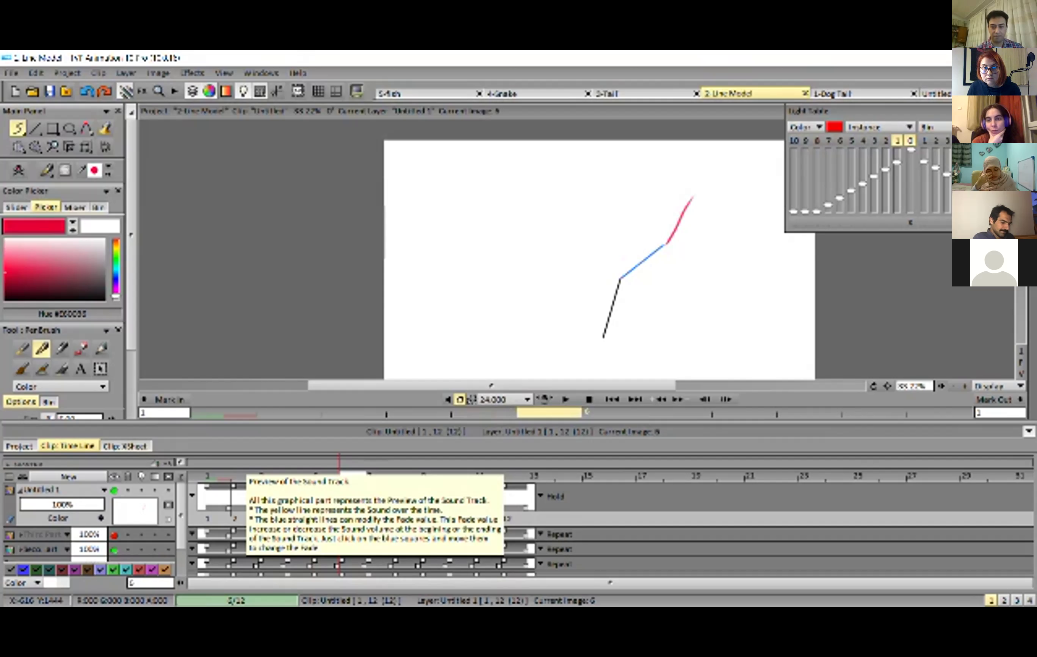
{"action": "key", "text": "Right"}
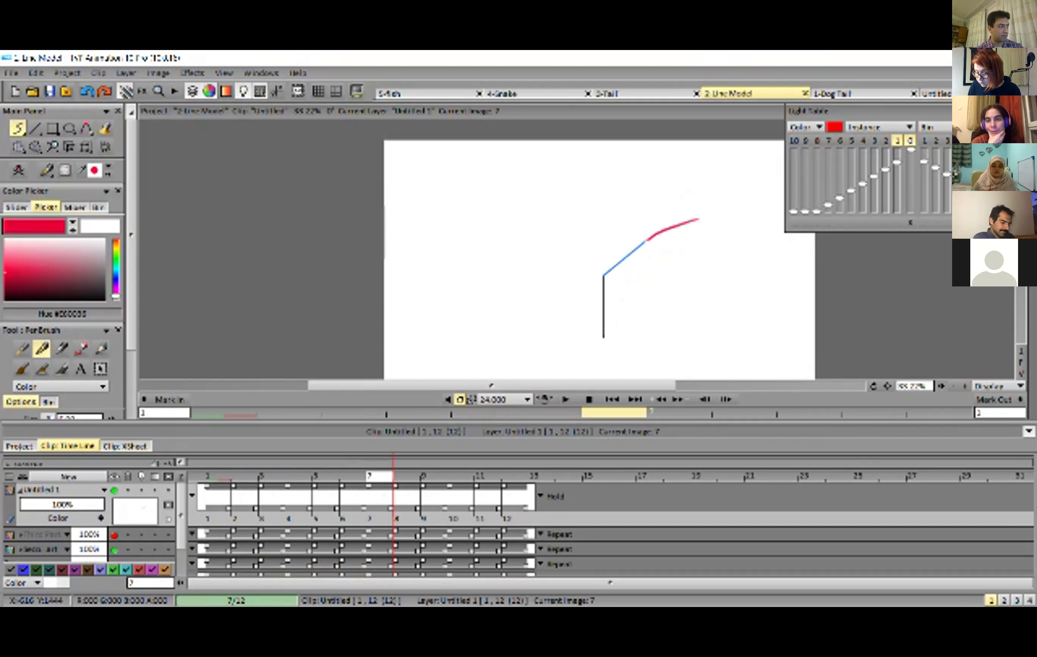
{"action": "key", "text": "Right"}
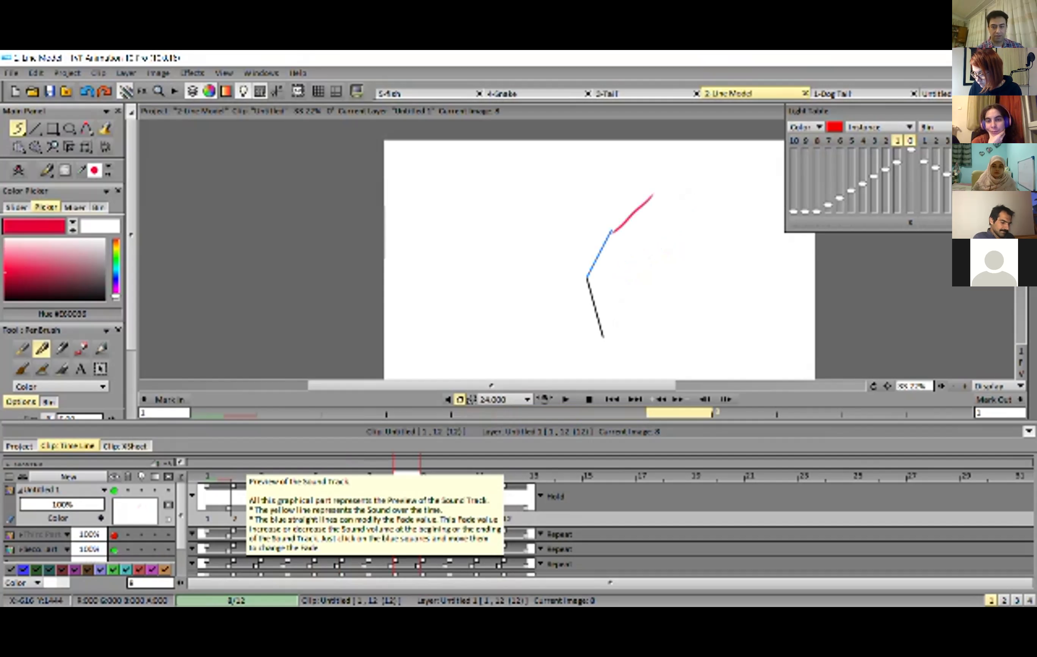
{"action": "key", "text": "Right"}
{"action": "key", "text": "Right"}
{"action": "key", "text": "Right"}
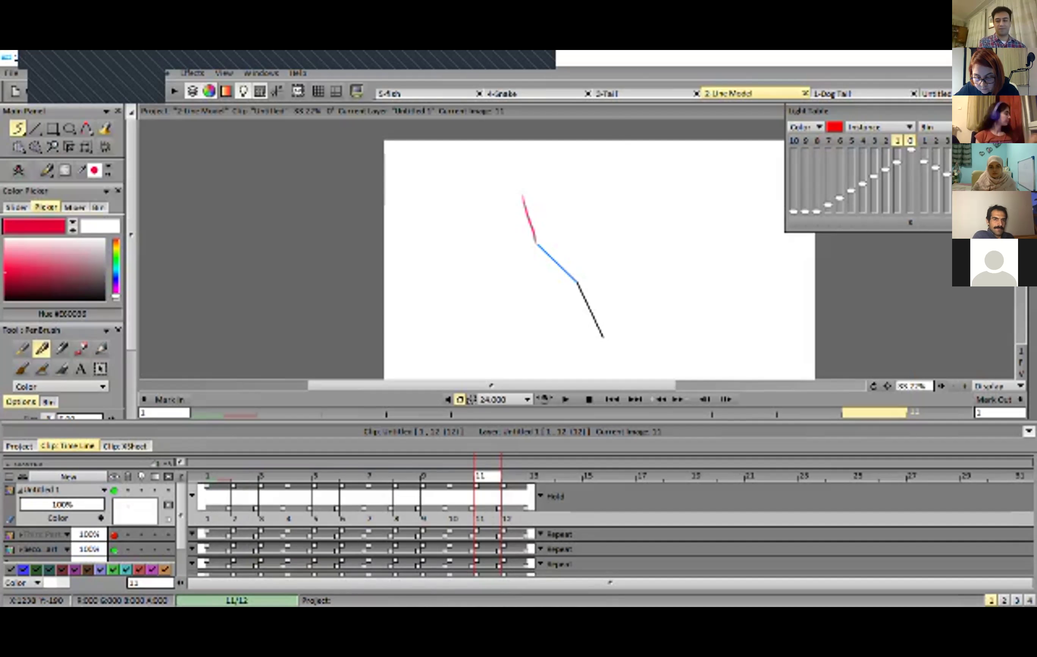
Step: Switch to the 3-Tail project and play back the animation of the thick tail and the thin tail side by side
{"action": "left_click", "coordinate": [687, 93]}
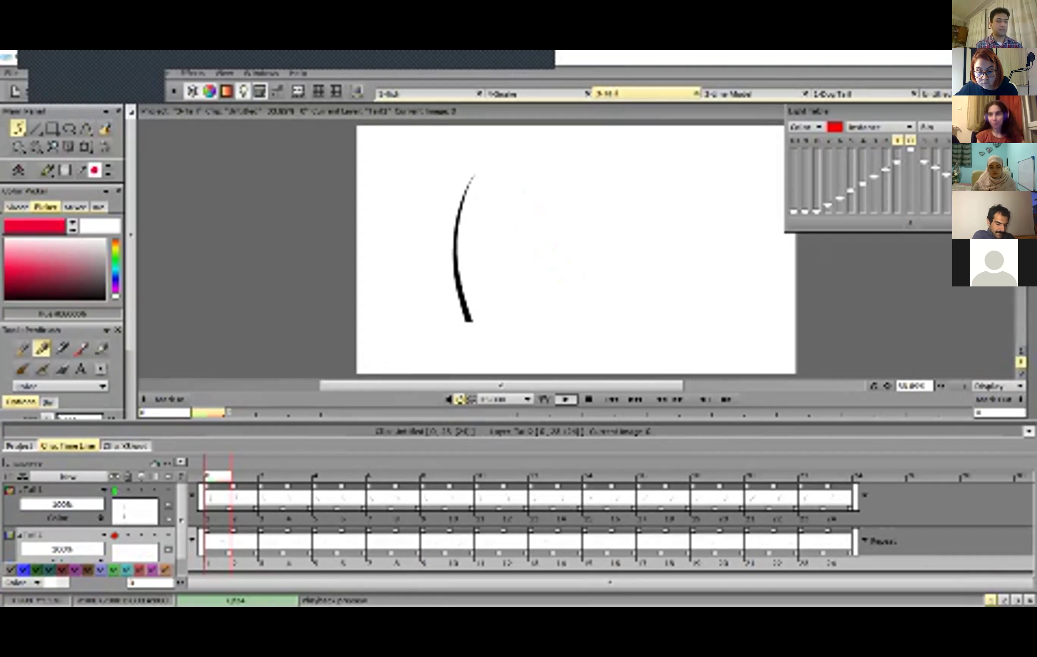
{"action": "key", "text": "Return"}
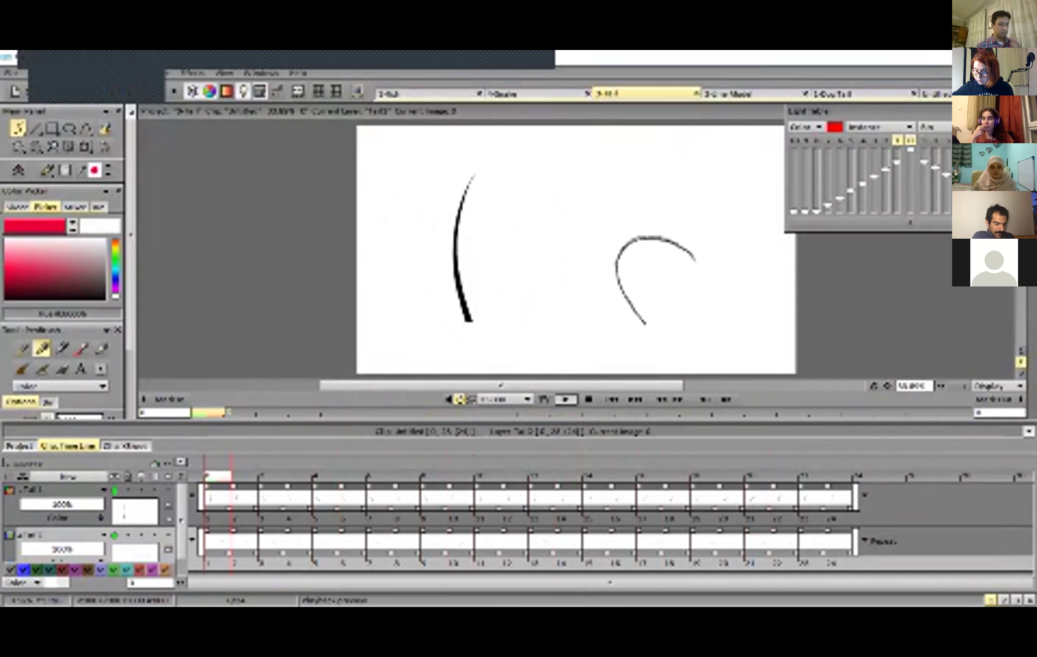
{"action": "key", "text": "space"}
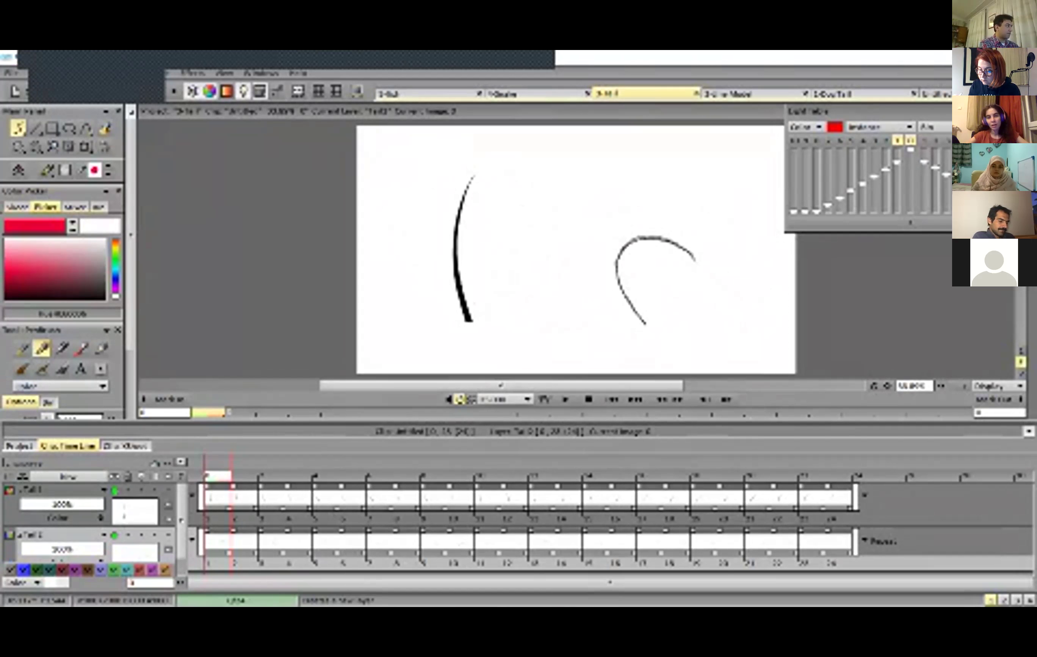
{"action": "key", "text": "Return"}
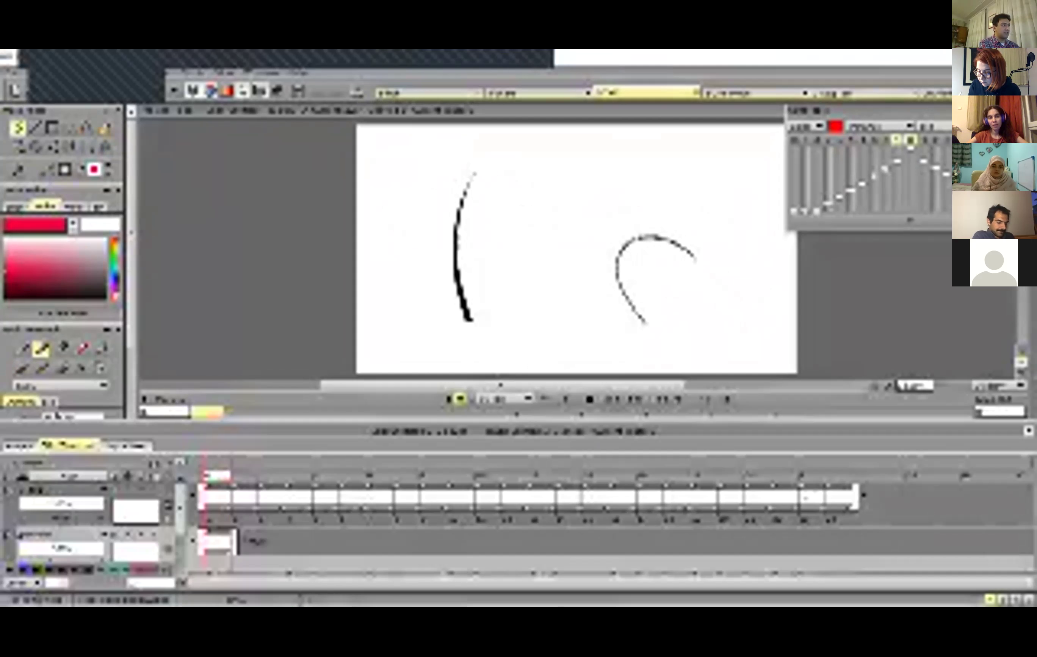
Step: Sketch red double-headed arc arrows around the swing of the thick and thin tails, and undo them
{"action": "mouse_move", "coordinate": [418, 169]}
{"action": "left_mouse_down"}
{"action": "mouse_move", "coordinate": [538, 170]}
{"action": "mouse_move", "coordinate": [411, 171]}
{"action": "mouse_move", "coordinate": [439, 178]}
{"action": "left_mouse_up"}
{"action": "mouse_move", "coordinate": [556, 319]}
{"action": "left_mouse_down"}
{"action": "mouse_move", "coordinate": [595, 210]}
{"action": "mouse_move", "coordinate": [744, 310]}
{"action": "mouse_move", "coordinate": [739, 331]}
{"action": "left_mouse_up"}
{"action": "left_click_drag", "start_coordinate": [726, 307], "coordinate": [734, 332]}
{"action": "left_click_drag", "start_coordinate": [542, 293], "coordinate": [569, 331]}
{"action": "left_click_drag", "start_coordinate": [567, 287], "coordinate": [569, 330]}
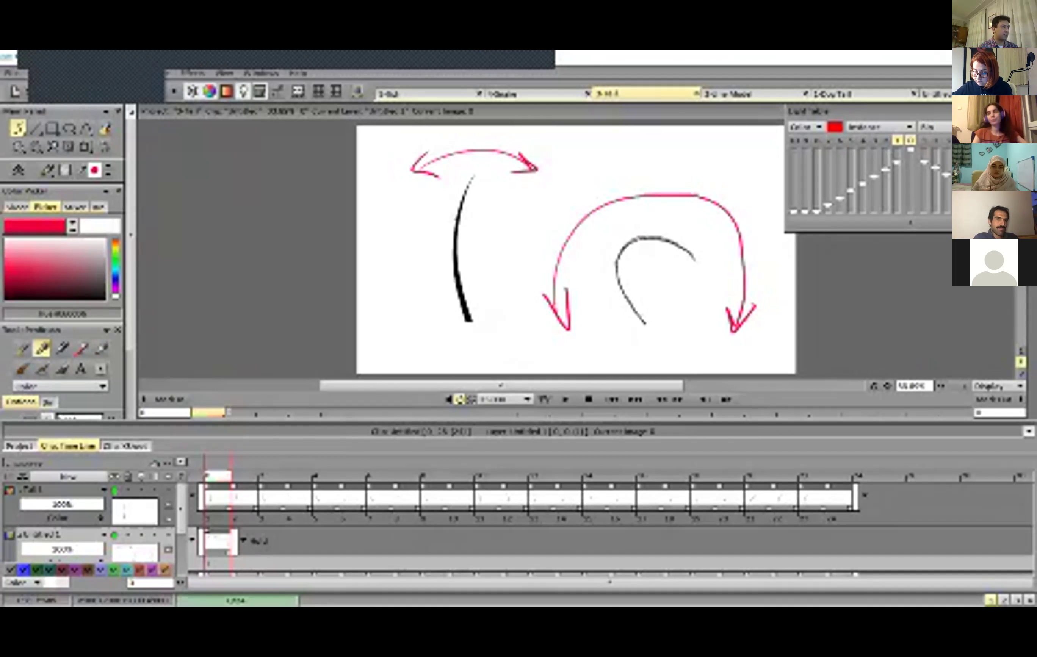
{"action": "key", "text": "ctrl+z"}
{"action": "key", "text": "ctrl+z"}
{"action": "key", "text": "ctrl+z"}
{"action": "key", "text": "ctrl+z"}
{"action": "key", "text": "ctrl+z"}
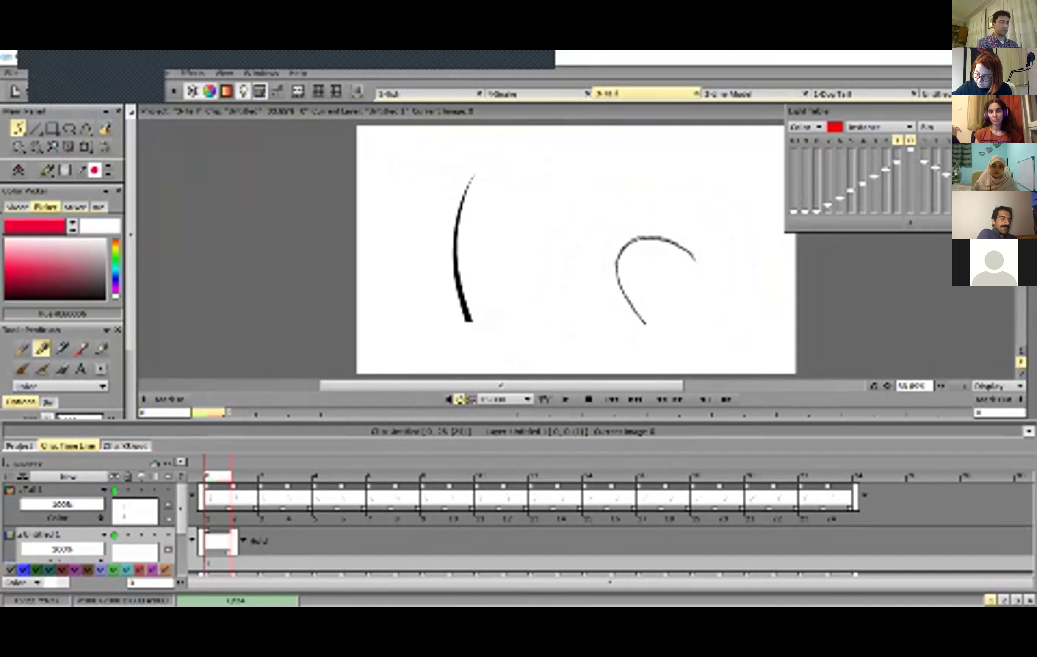
Step: On frame 3, draw a red S-curve just right of the thick tail to mark its shape
{"action": "left_click_drag", "start_coordinate": [563, 208], "coordinate": [560, 300]}
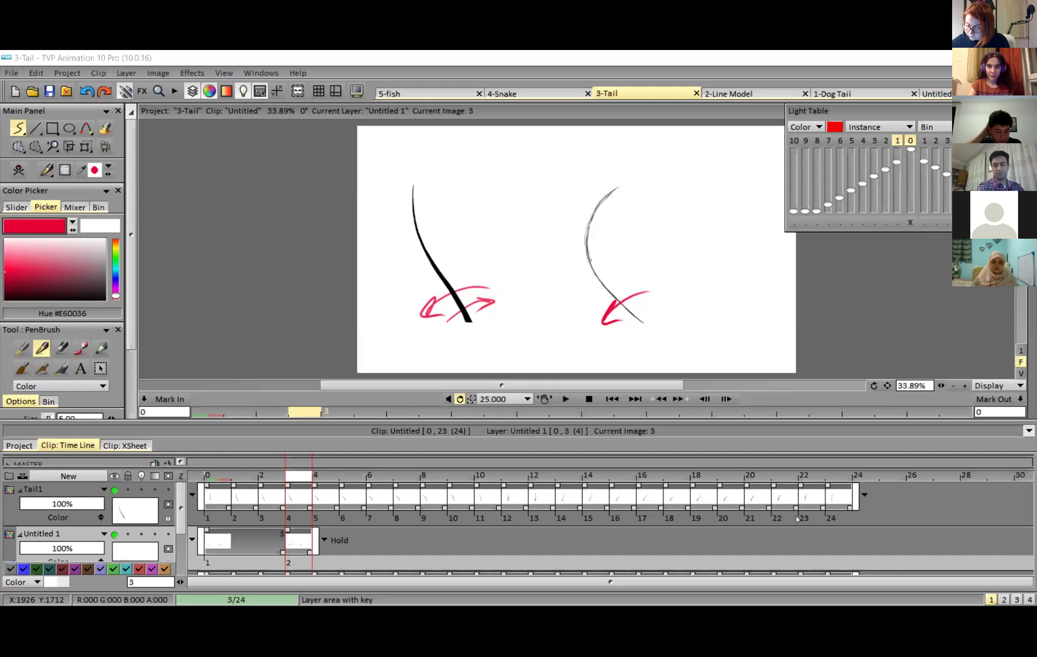
{"action": "left_click", "coordinate": [570, 281]}
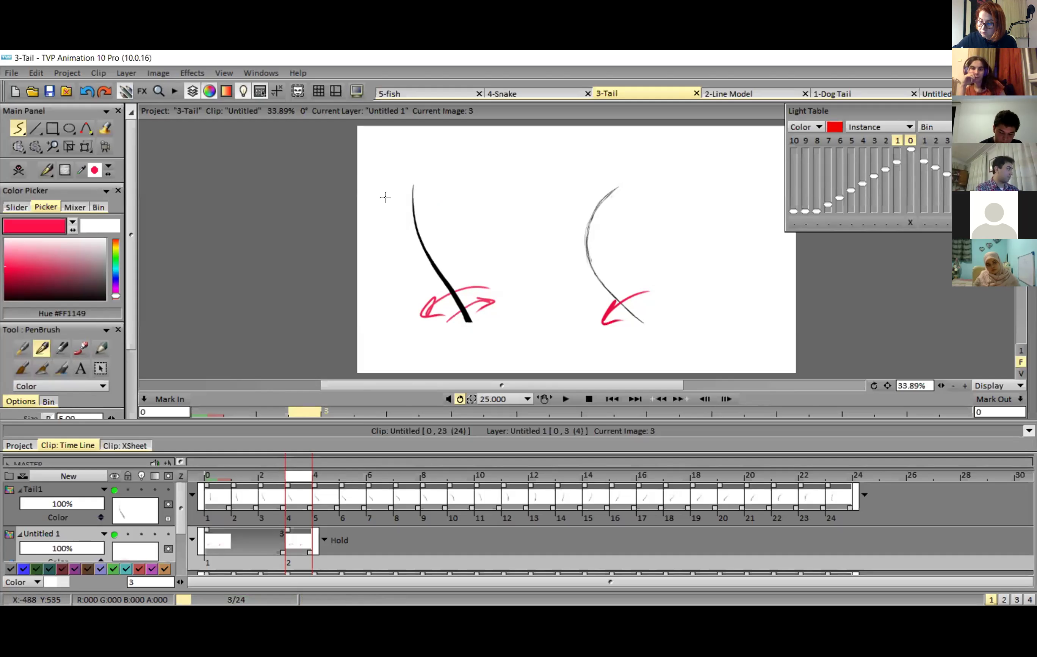
{"action": "left_click_drag", "start_coordinate": [456, 185], "coordinate": [505, 314]}
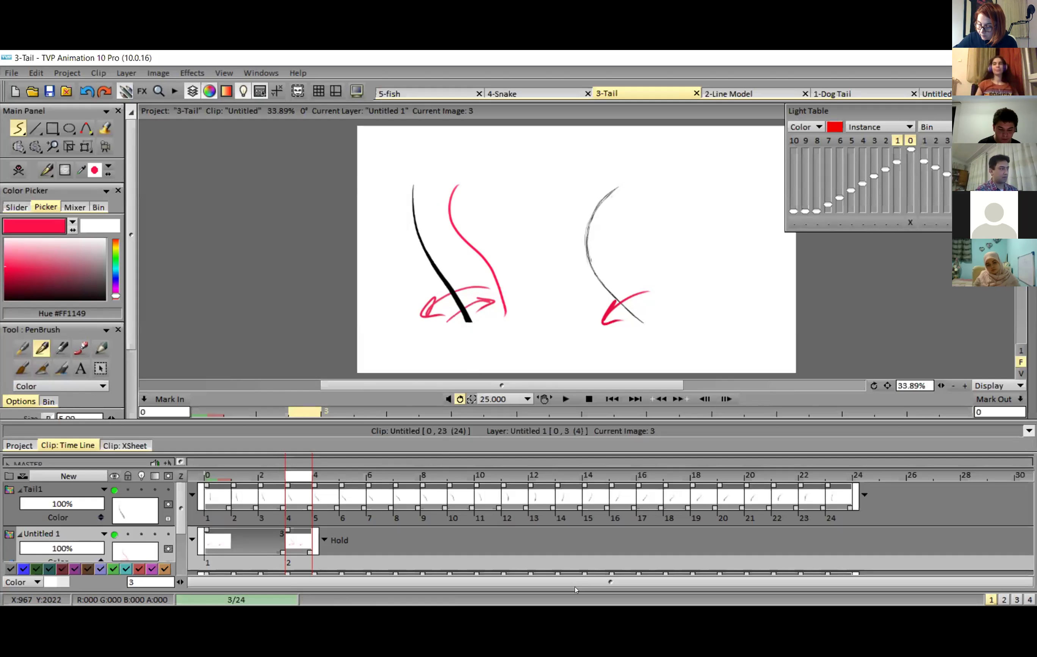
{"action": "key", "text": "Right"}
{"action": "key", "text": "Left"}
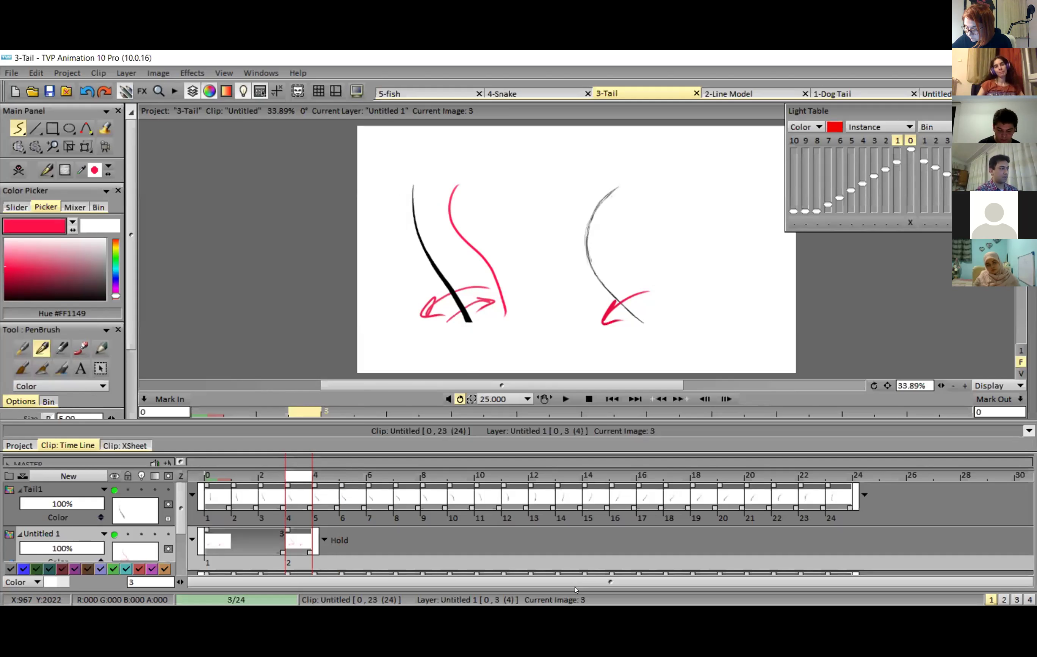
Step: On frame 4, add a small rightward red arrow at the thin tail's base and a red S-curve to the tail's right
{"action": "key", "text": "Right"}
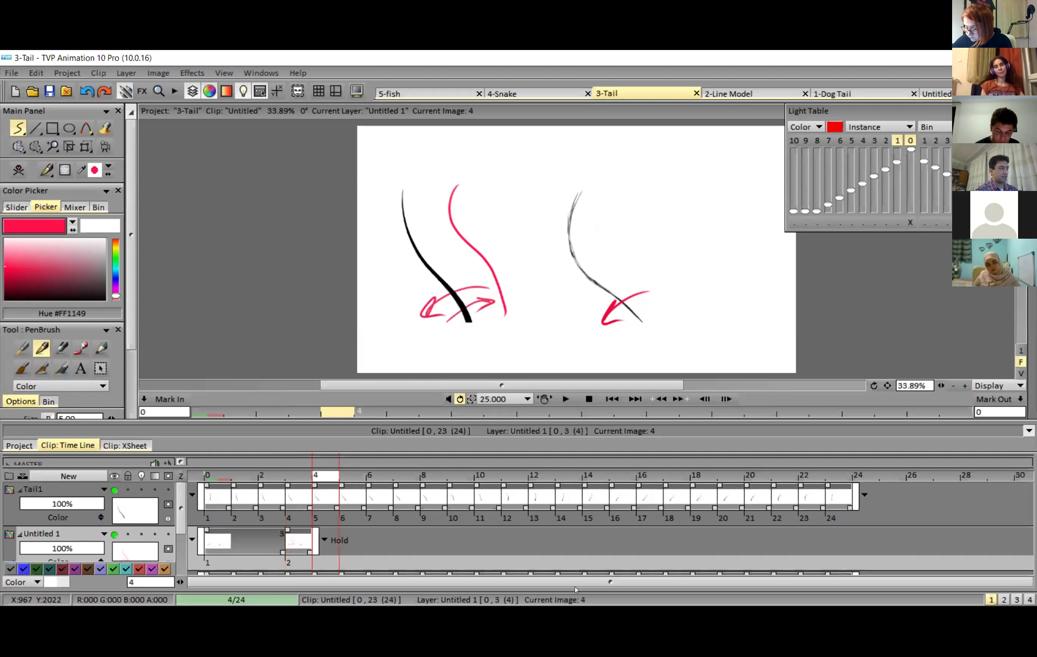
{"action": "left_click", "coordinate": [621, 318]}
{"action": "mouse_move", "coordinate": [621, 318]}
{"action": "left_mouse_down"}
{"action": "mouse_move", "coordinate": [648, 294]}
{"action": "mouse_move", "coordinate": [654, 304]}
{"action": "left_mouse_up"}
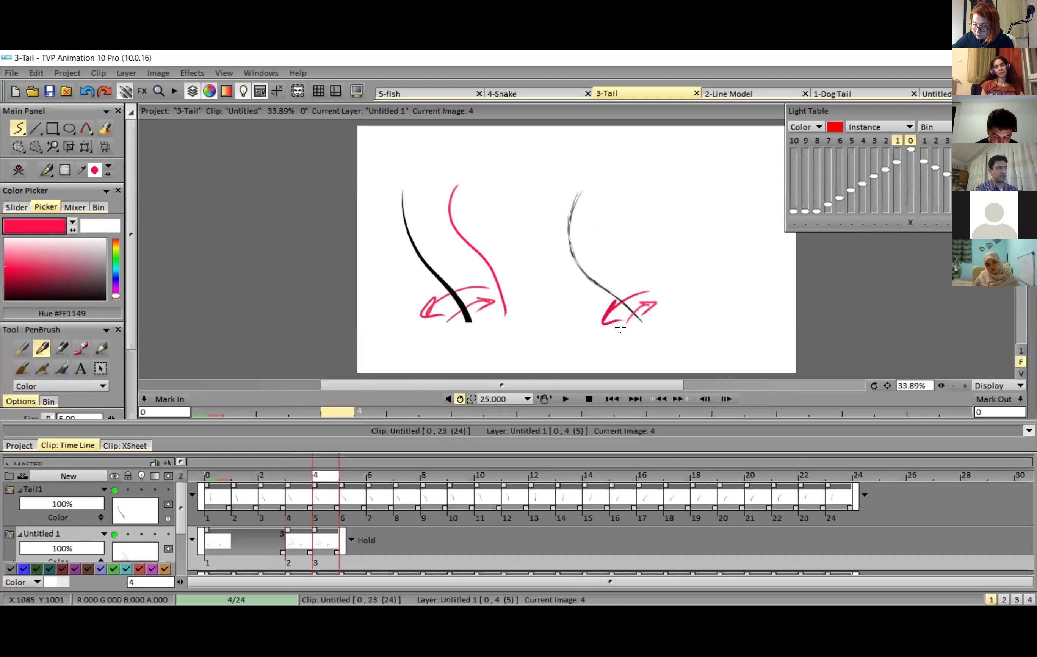
{"action": "mouse_move", "coordinate": [613, 199]}
{"action": "left_mouse_down"}
{"action": "mouse_move", "coordinate": [598, 238]}
{"action": "mouse_move", "coordinate": [629, 260]}
{"action": "mouse_move", "coordinate": [654, 311]}
{"action": "left_mouse_up"}
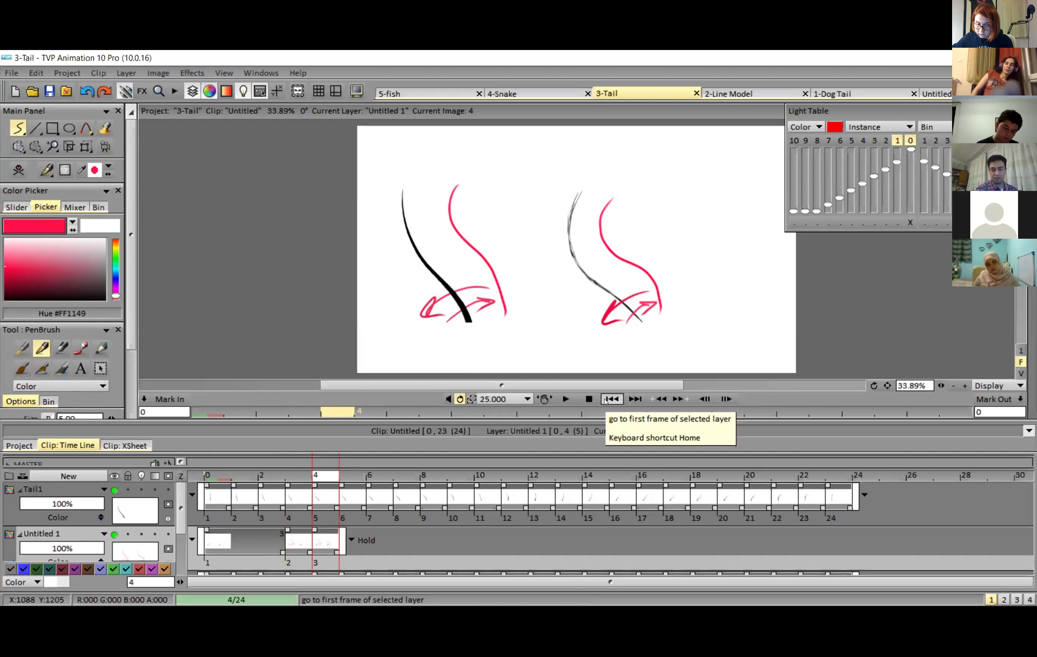
Step: On frame 13, draw a long red C-curve to the right of the thin tail and another beside the thick tail
{"action": "key", "text": "Right"}
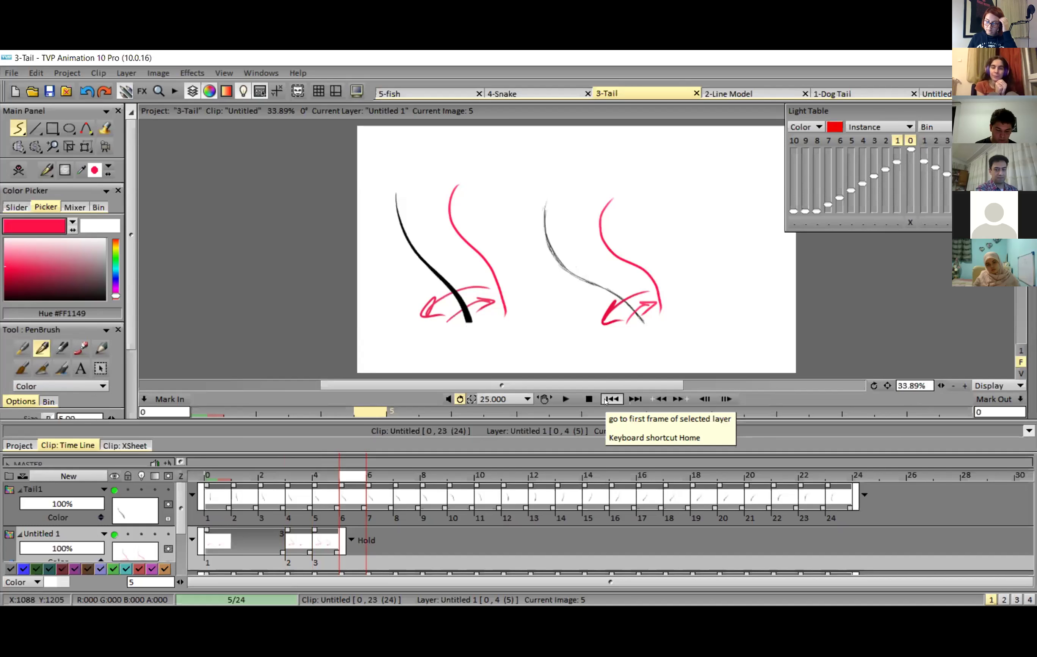
{"action": "key", "text": "Right"}
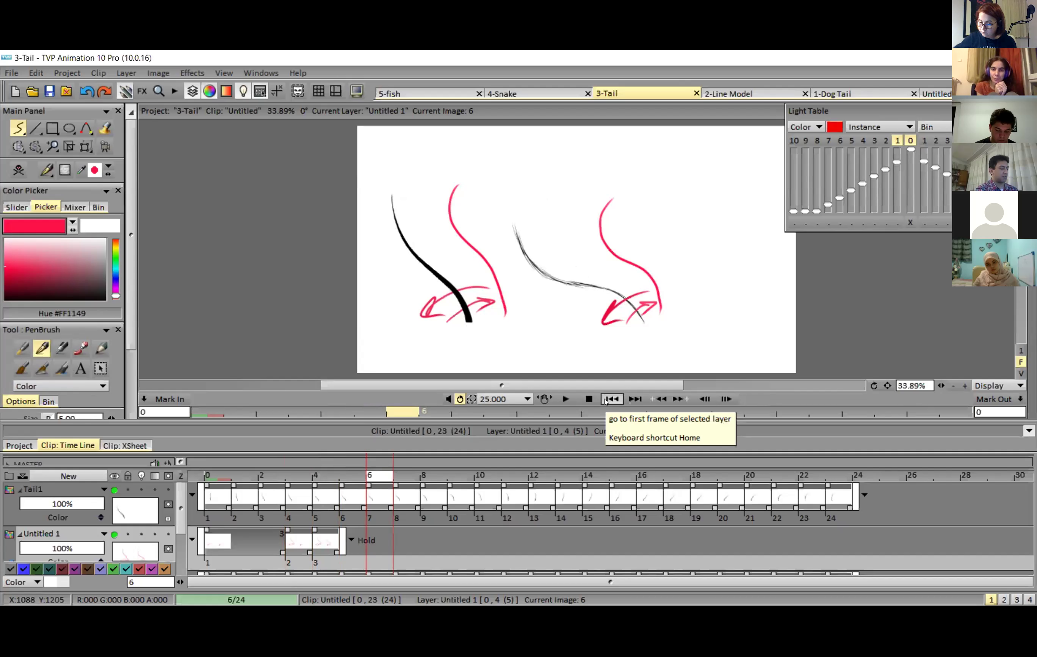
{"action": "key", "text": "Right"}
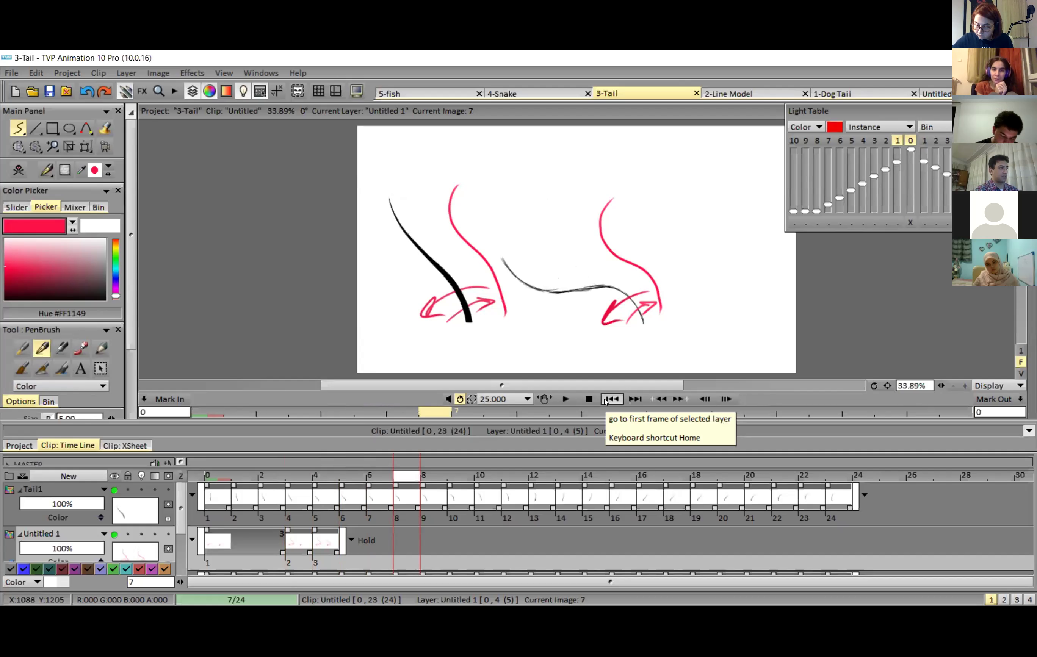
{"action": "key", "text": "Right"}
{"action": "key", "text": "Right"}
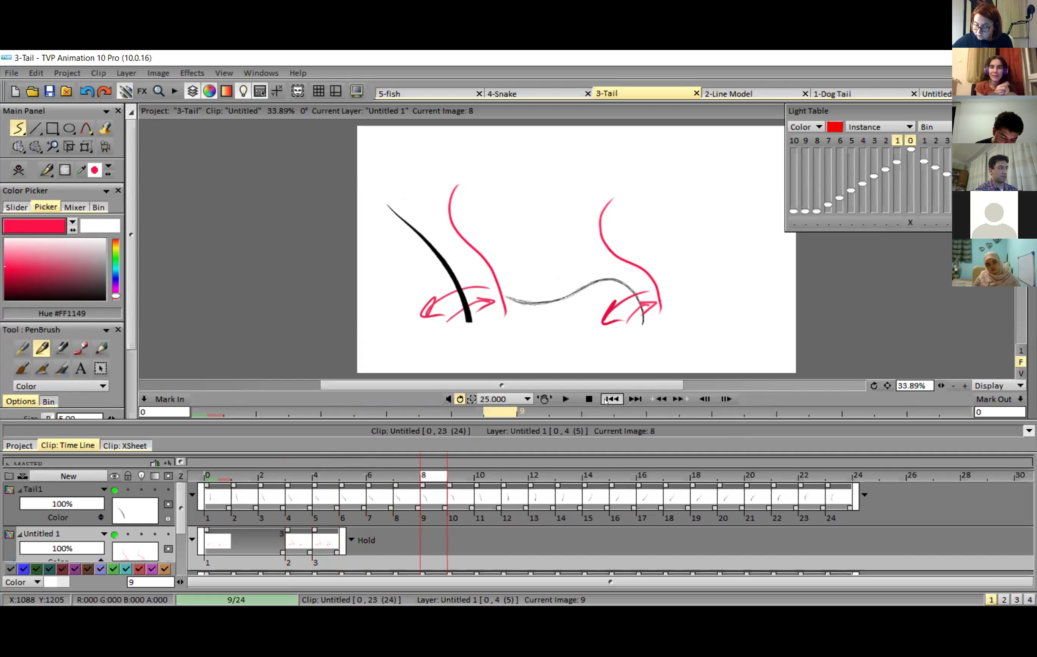
{"action": "key", "text": "Right"}
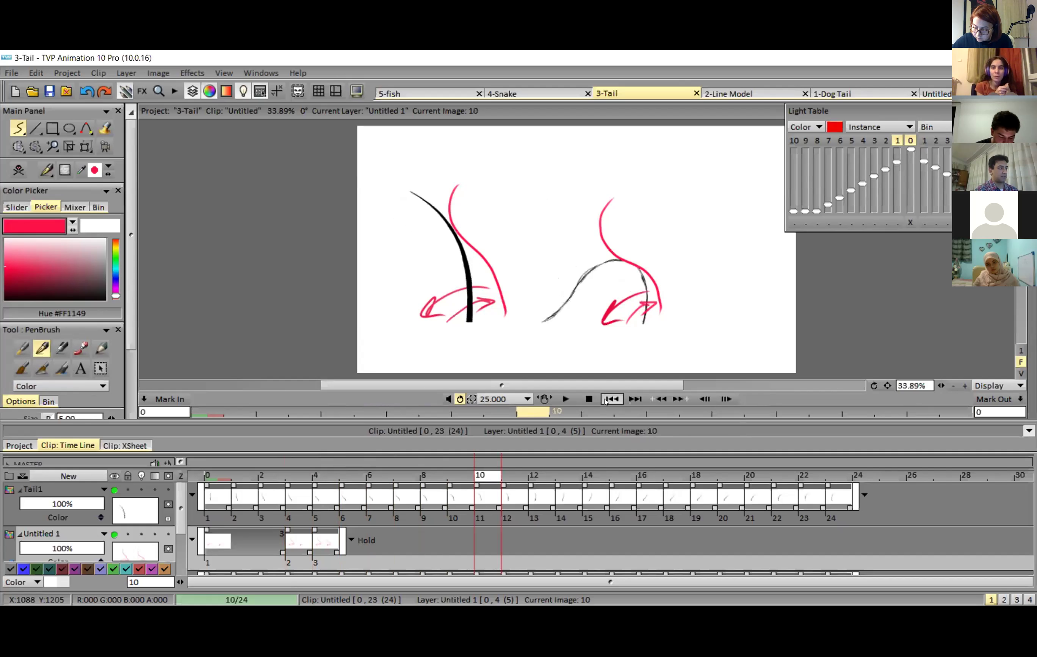
{"action": "key", "text": "Right"}
{"action": "key", "text": "Right"}
{"action": "key", "text": "Right"}
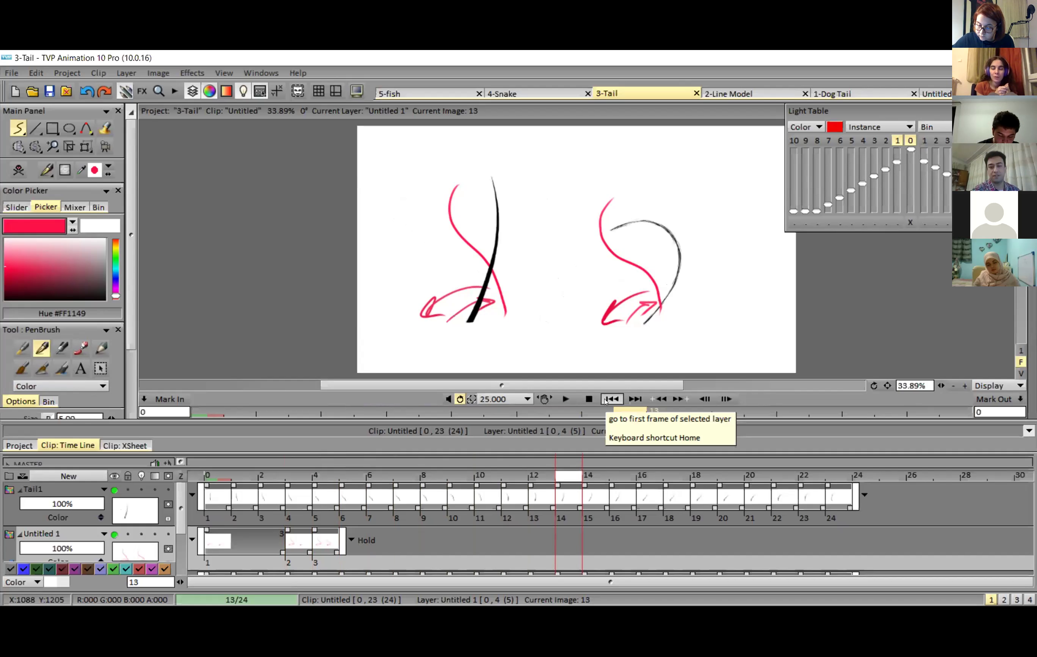
{"action": "left_click_drag", "start_coordinate": [704, 211], "coordinate": [675, 356]}
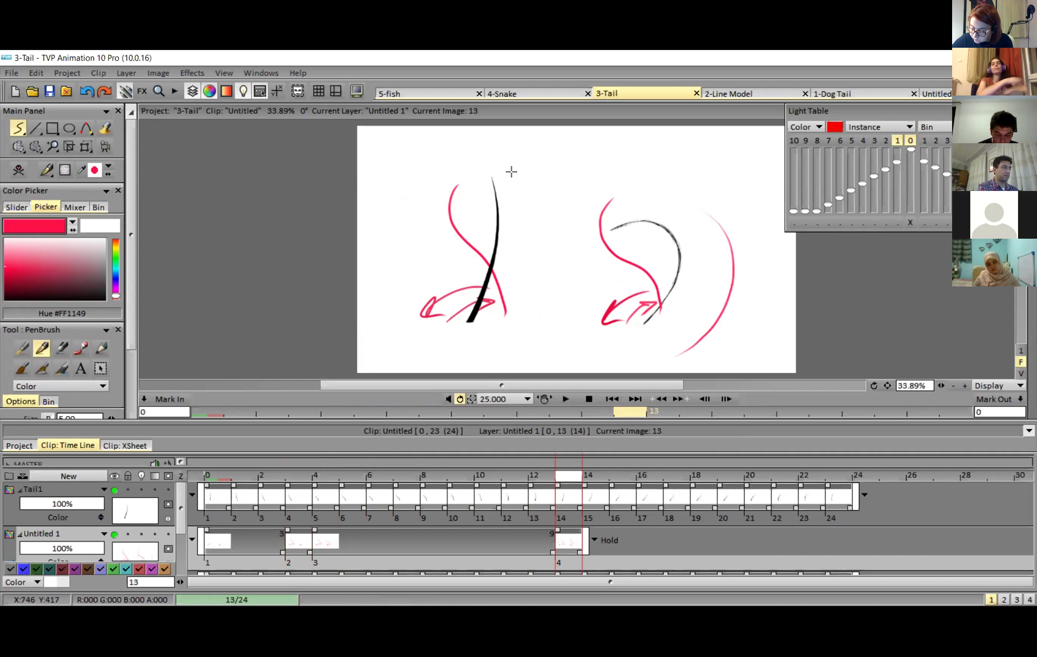
{"action": "left_click_drag", "start_coordinate": [527, 185], "coordinate": [481, 371]}
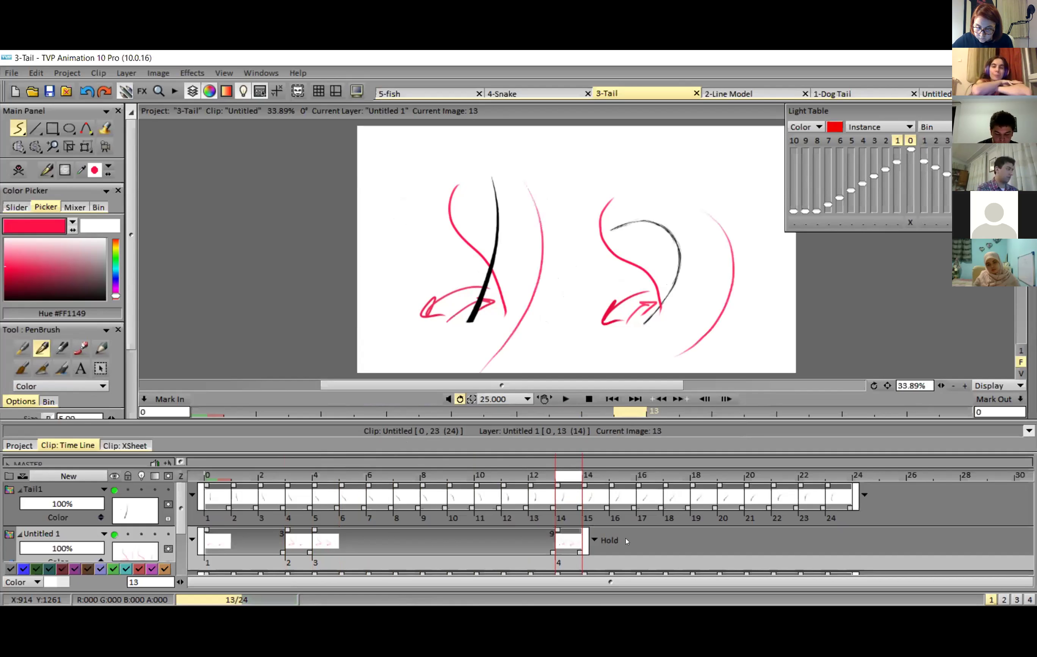
Step: Hide the red annotation layer, play back the tail animation, and return to frame 0
{"action": "left_click", "coordinate": [114, 534]}
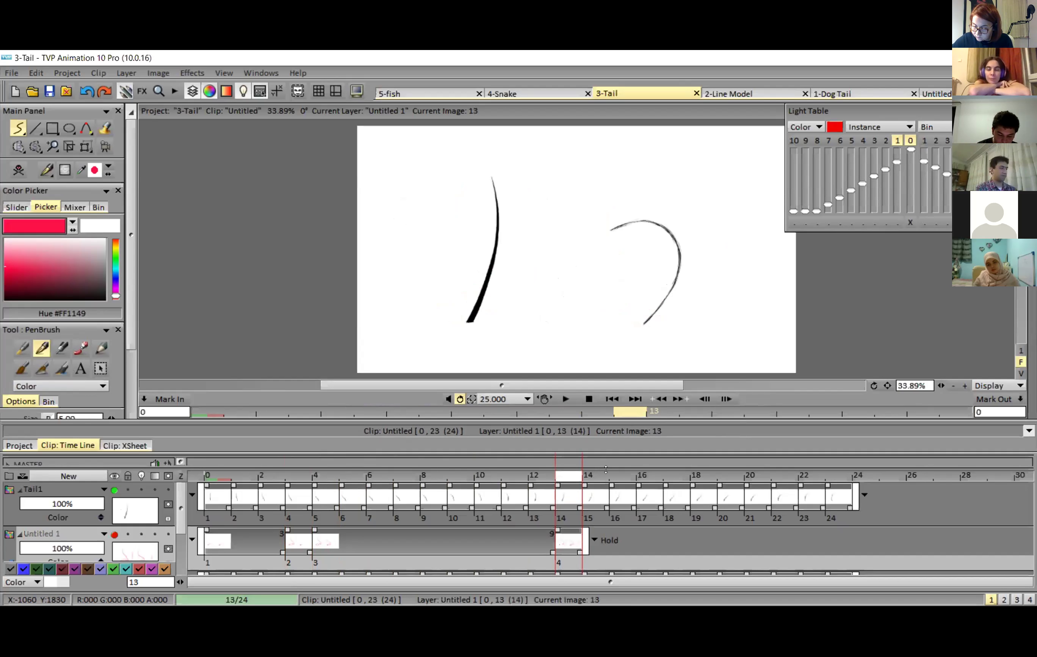
{"action": "left_click", "coordinate": [564, 399]}
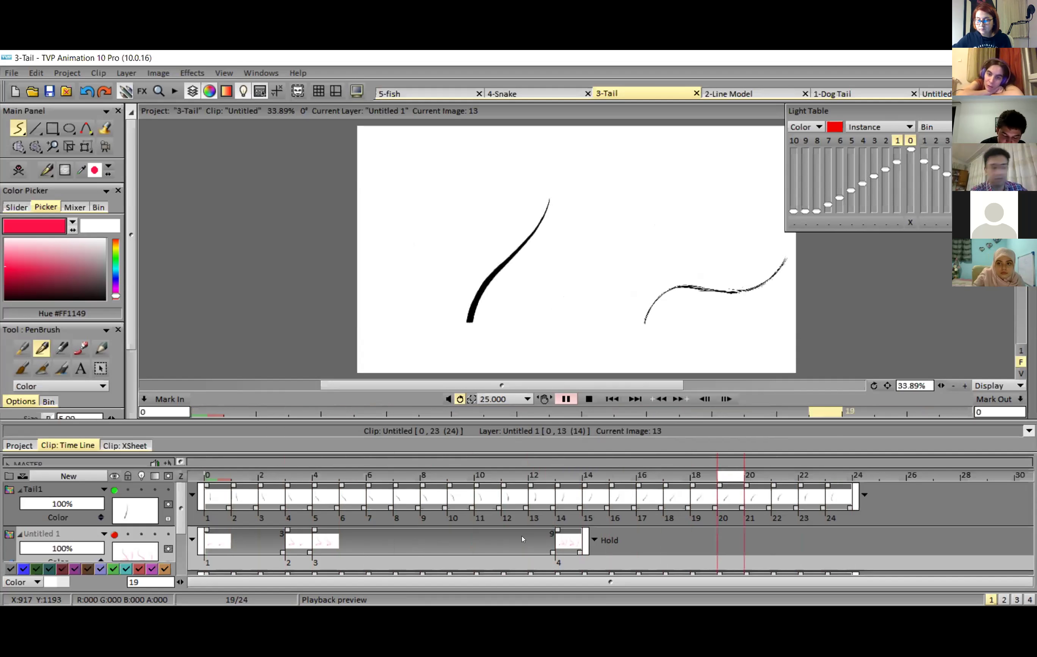
{"action": "left_click", "coordinate": [220, 477]}
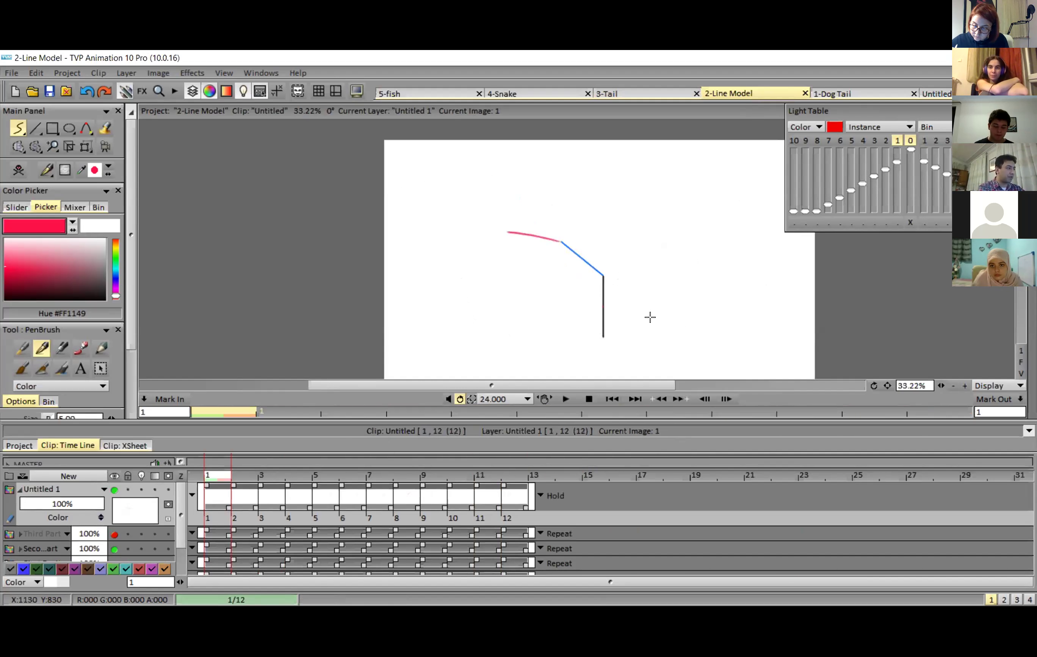
Step: On frame 1 of the 2-Line Model, draw a red double-headed arc across the black line with a thick center mark
{"action": "mouse_move", "coordinate": [551, 336]}
{"action": "left_mouse_down"}
{"action": "mouse_move", "coordinate": [659, 341]}
{"action": "mouse_move", "coordinate": [657, 354]}
{"action": "left_mouse_up"}
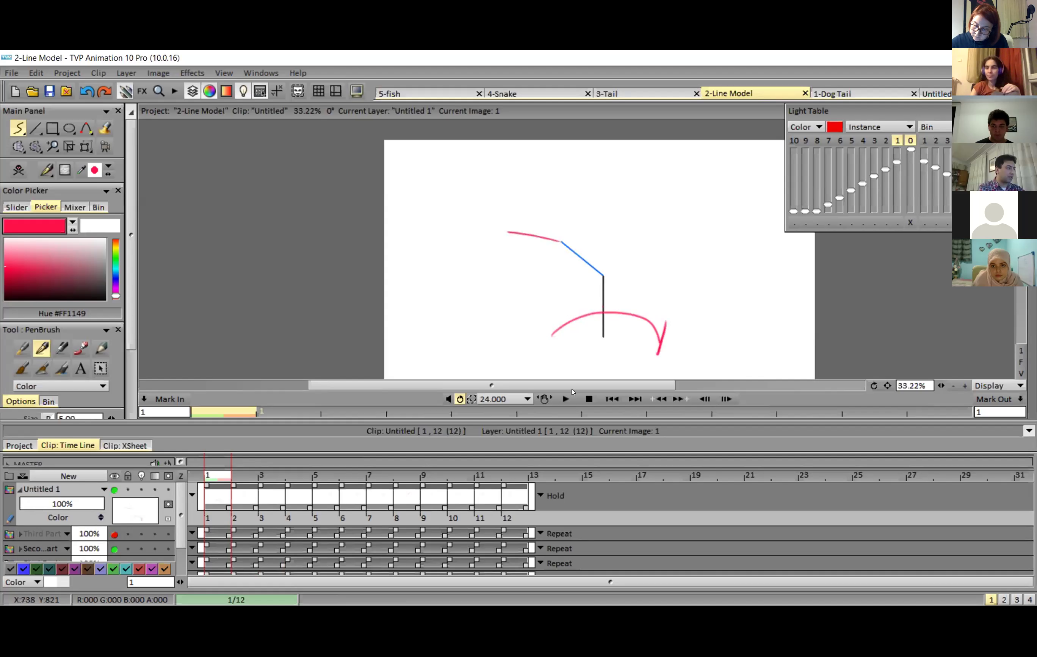
{"action": "left_click_drag", "start_coordinate": [604, 306], "coordinate": [604, 330]}
{"action": "left_click_drag", "start_coordinate": [536, 321], "coordinate": [563, 358]}
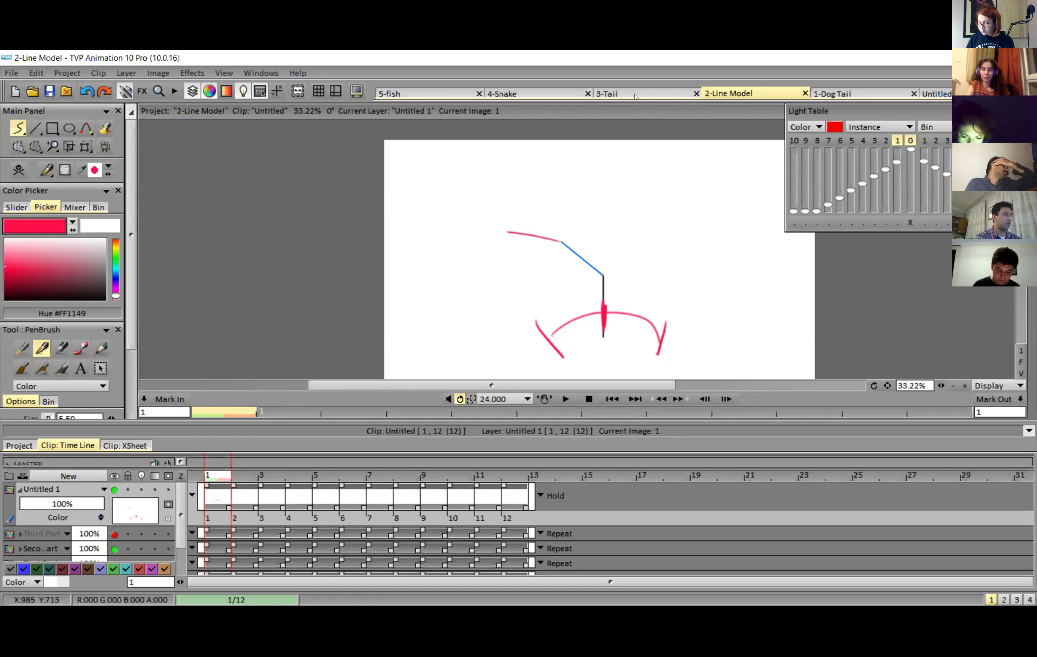
Step: Switch back to the 3-Tail project and compare both tails' poses on frames 0 and 1
{"action": "key", "text": "ctrl+shift+Tab"}
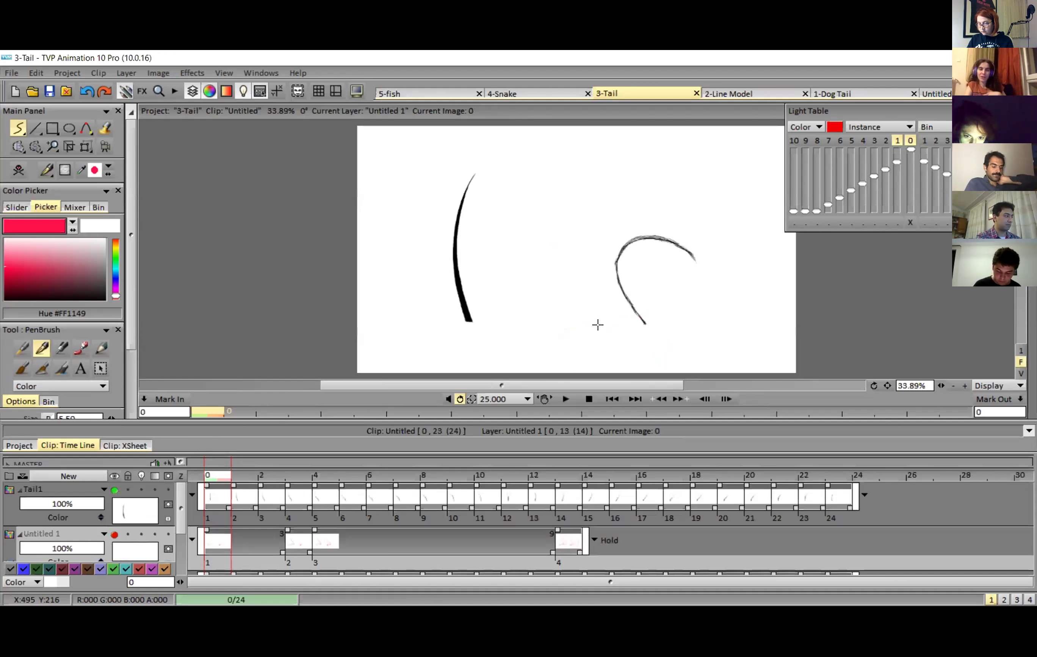
{"action": "left_click", "coordinate": [237, 495]}
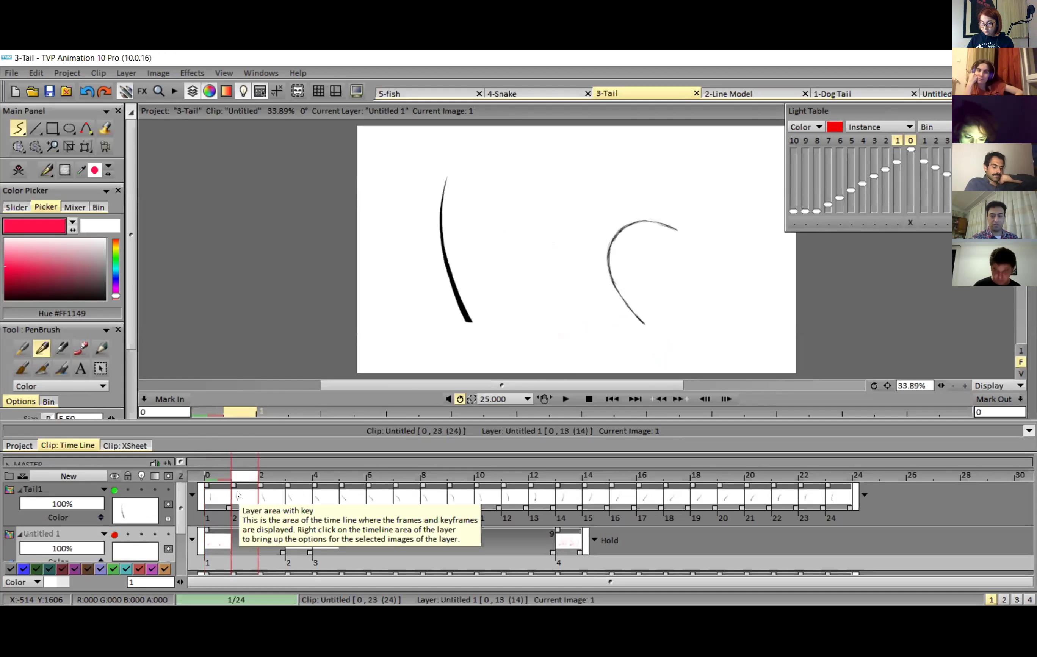
{"action": "key", "text": "Left"}
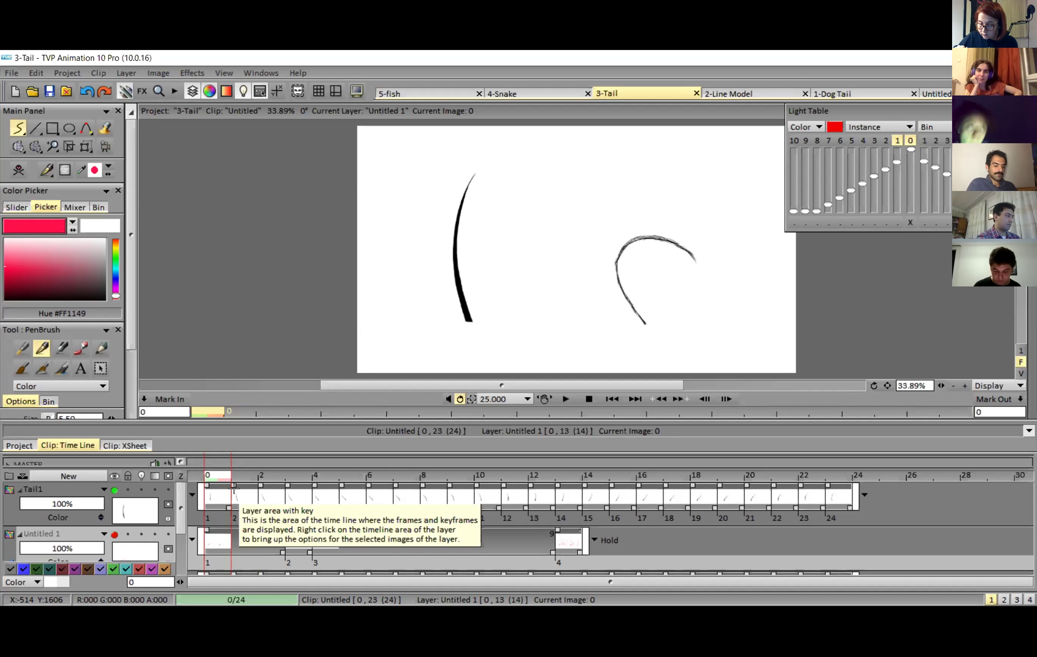
Step: Step through the 3-Tail animation frame by frame from frame 1 past the last drawing, comparing the thick and thin tails' curves
{"action": "left_click", "coordinate": [234, 489]}
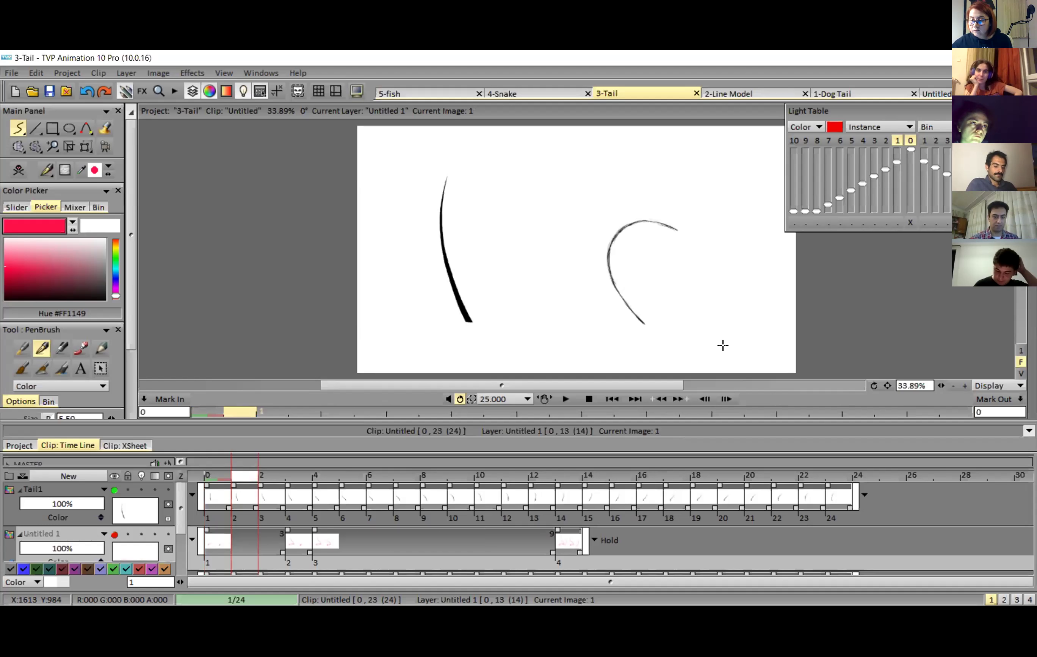
{"action": "key", "text": "Right"}
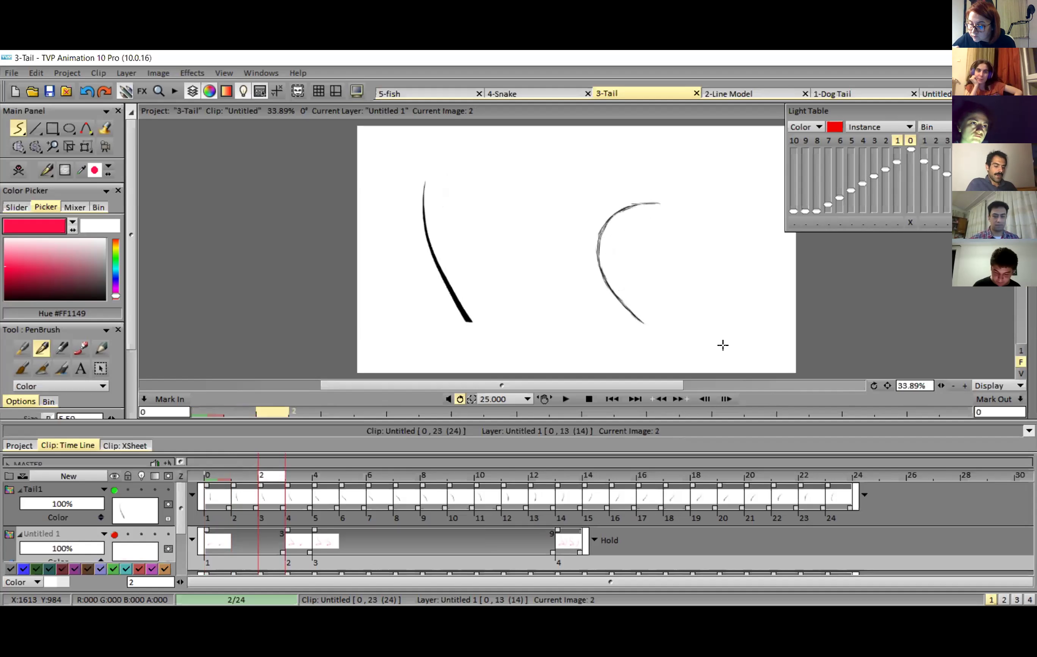
{"action": "key", "text": "Right"}
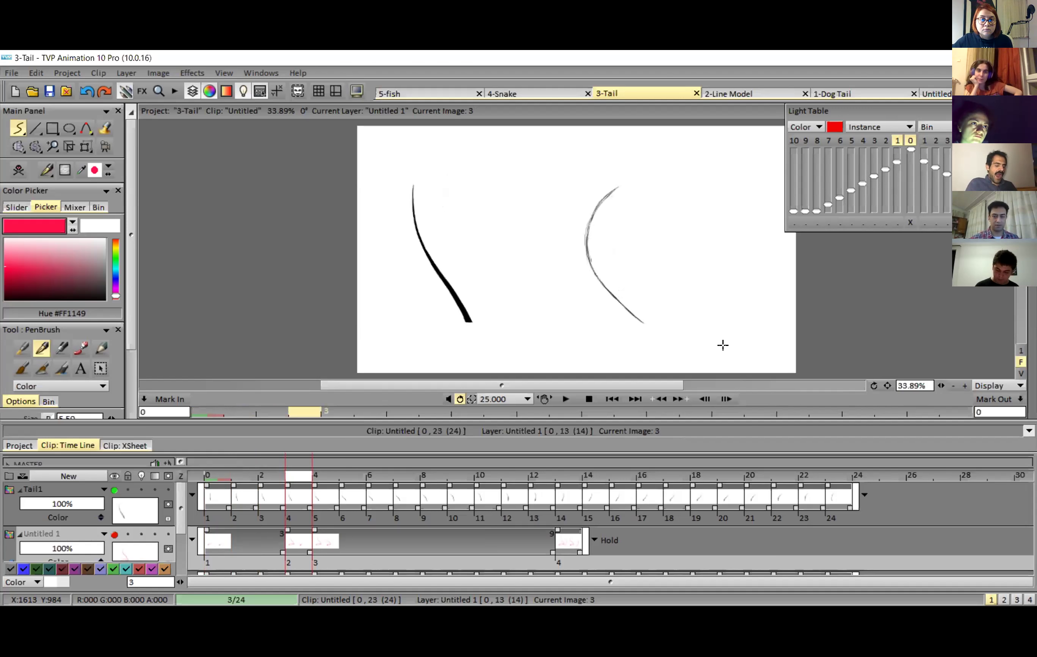
{"action": "key", "text": "Right"}
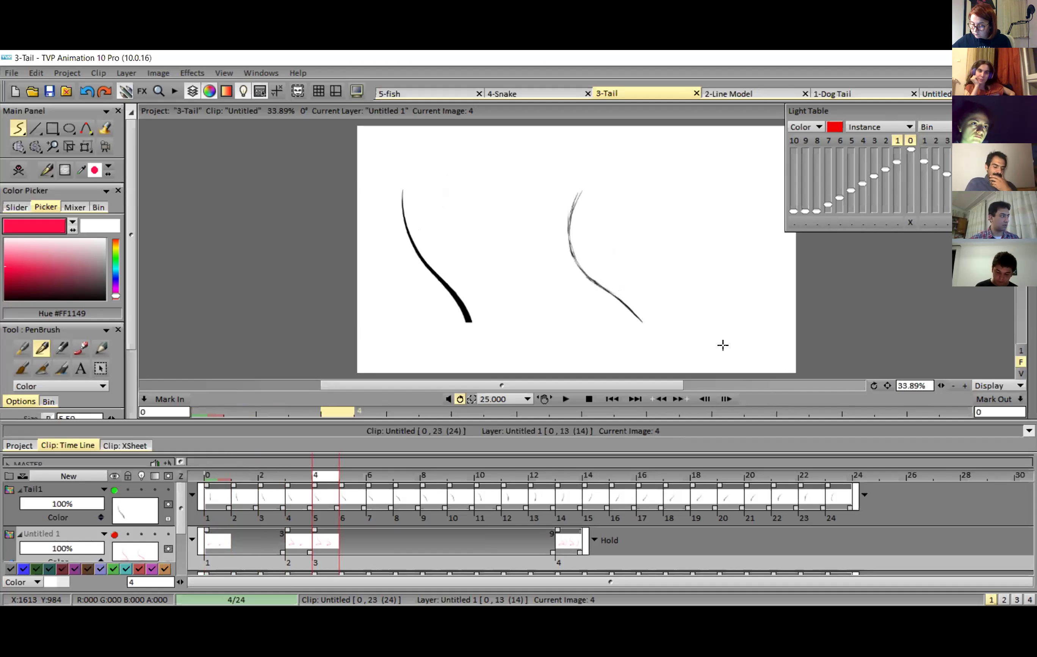
{"action": "key", "text": "Right"}
{"action": "key", "text": "Right"}
{"action": "key", "text": "Right"}
{"action": "key", "text": "Right"}
{"action": "key", "text": "Right"}
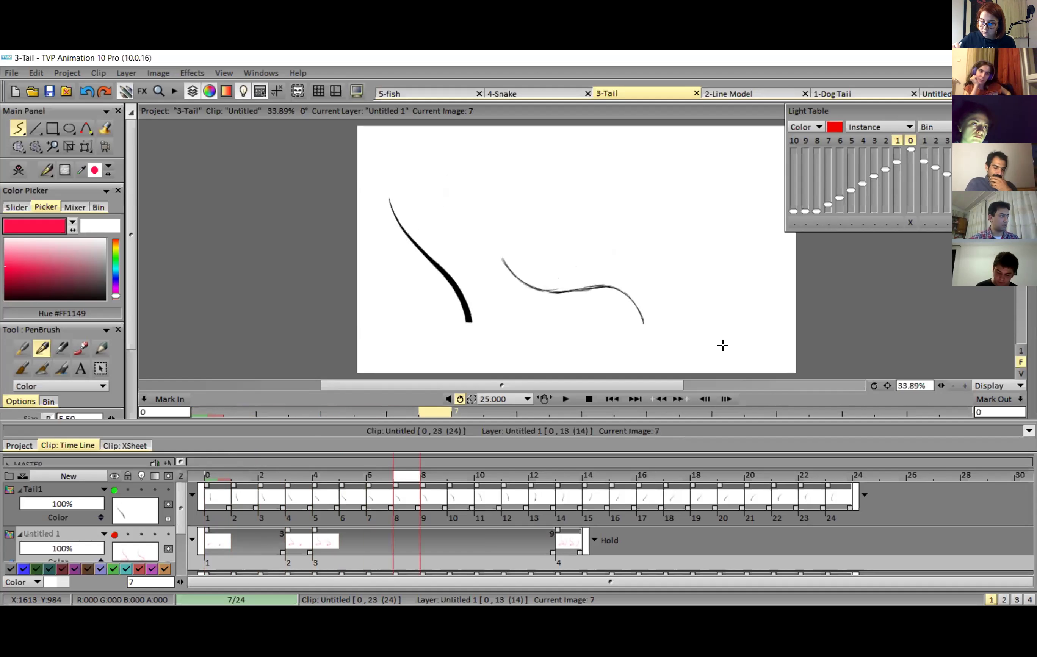
{"action": "key", "text": "Right"}
{"action": "key", "text": "Right"}
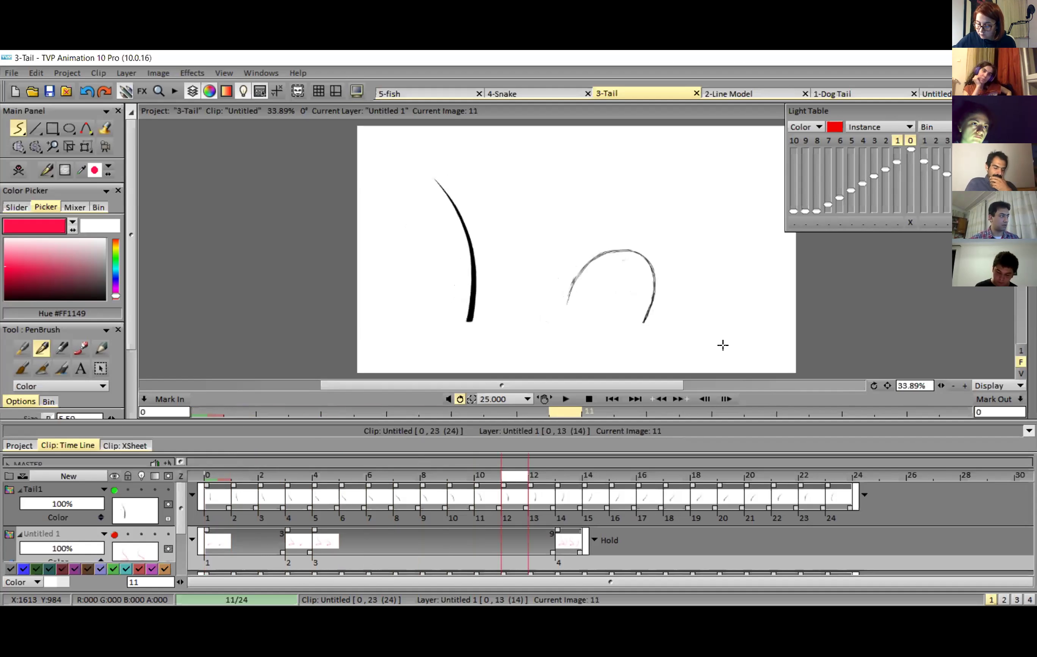
{"action": "key", "text": "Right"}
{"action": "key", "text": "Right"}
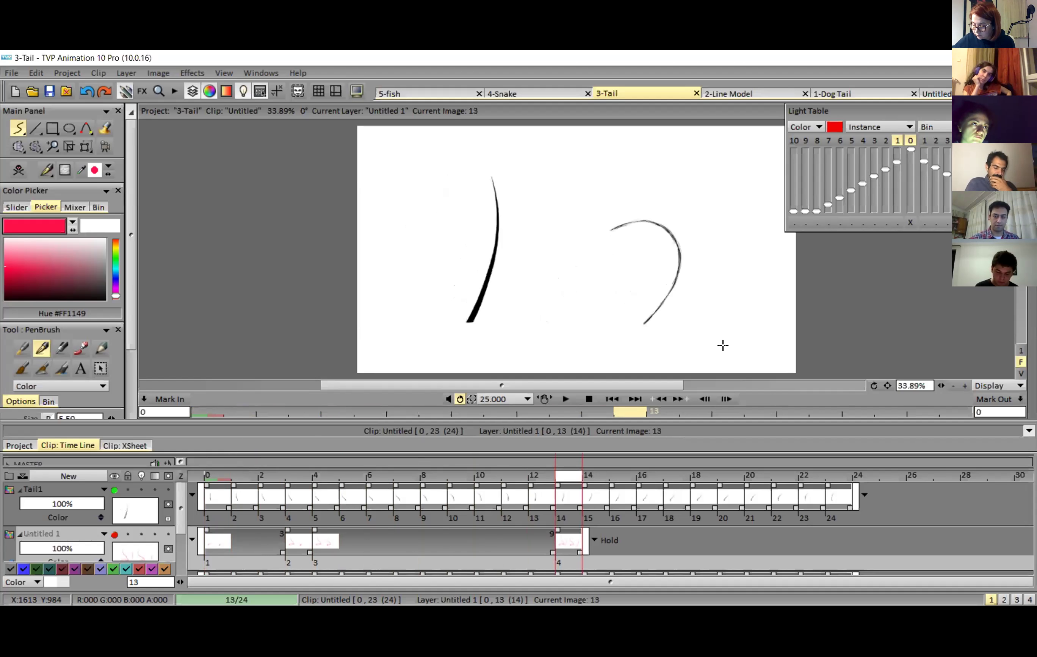
{"action": "key", "text": "Right"}
{"action": "key", "text": "Right"}
{"action": "key", "text": "Right"}
{"action": "key", "text": "Right"}
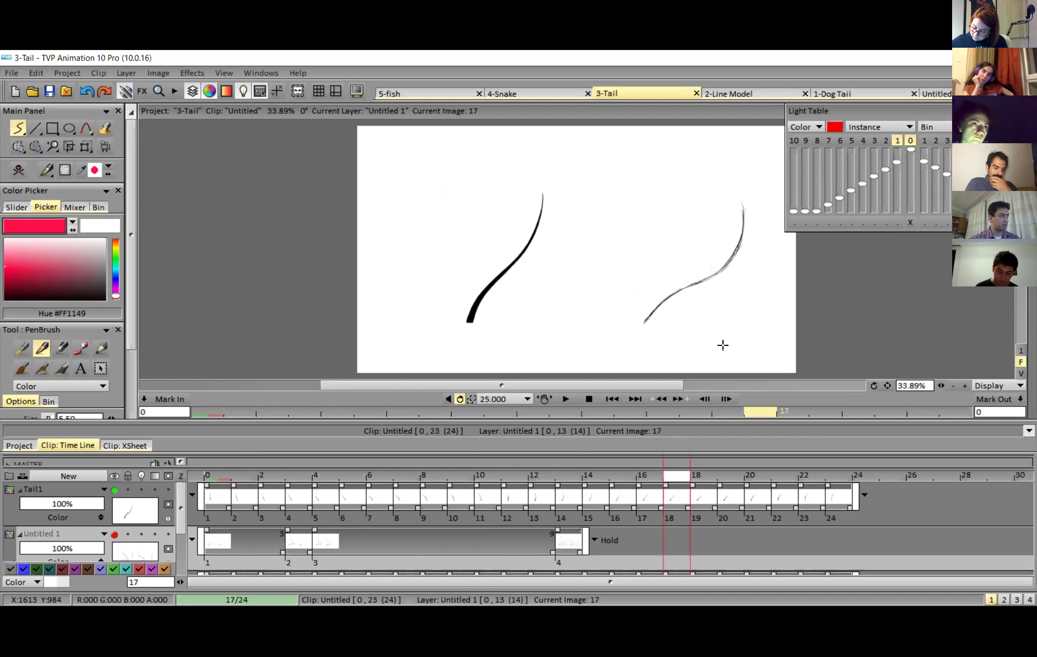
{"action": "key", "text": "Right"}
{"action": "key", "text": "Right"}
{"action": "key", "text": "Right"}
{"action": "key", "text": "Right"}
{"action": "key", "text": "Right"}
{"action": "key", "text": "Right"}
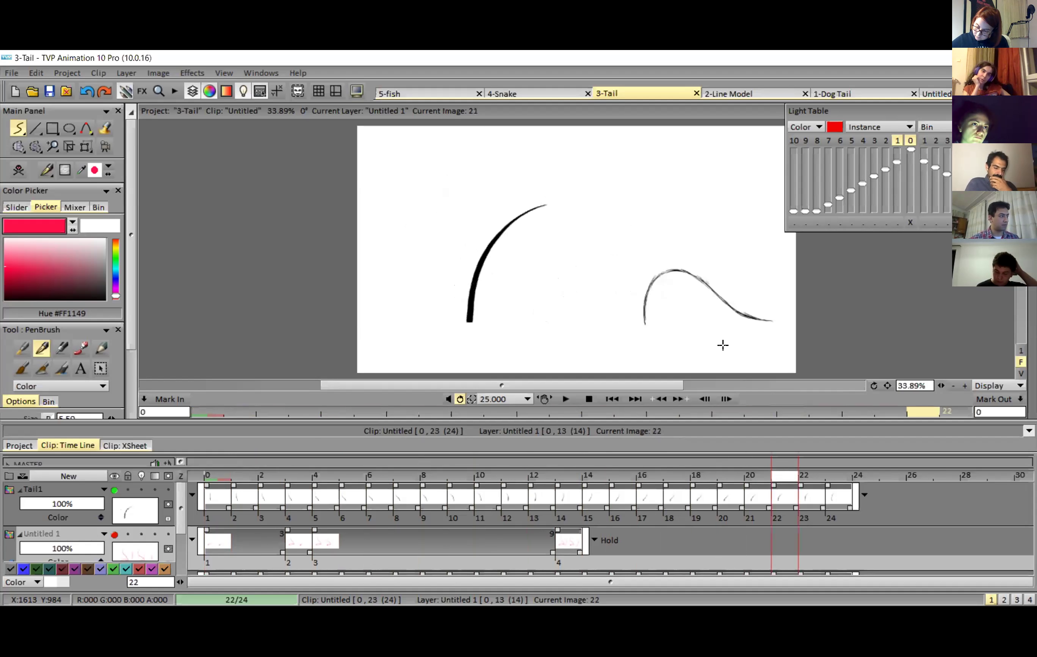
{"action": "key", "text": "Right"}
{"action": "key", "text": "Right"}
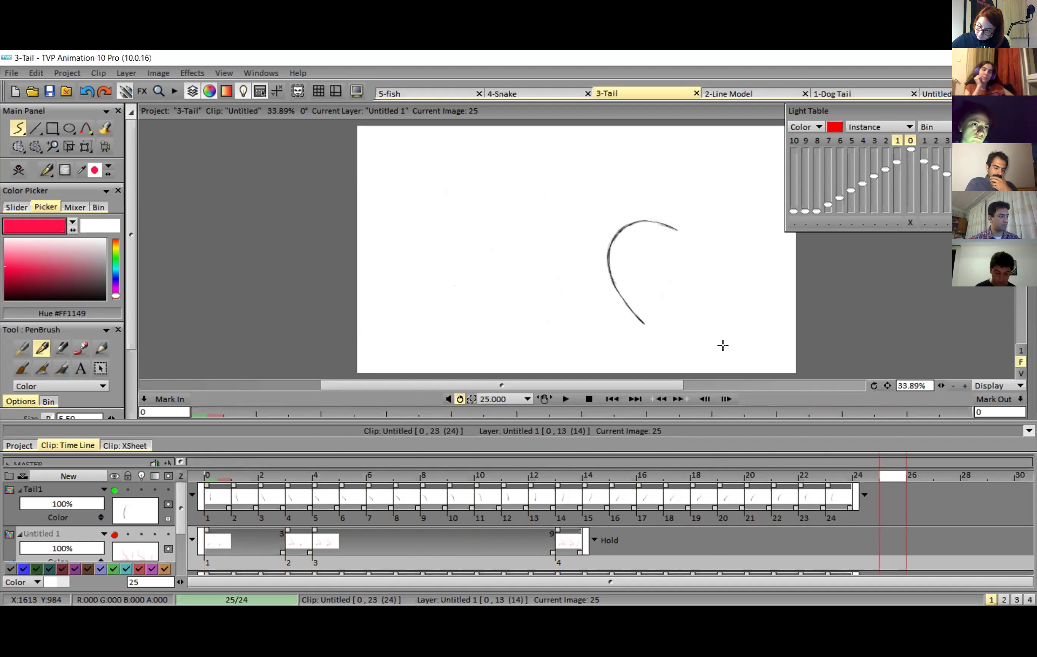
Step: Step back and forth over the final 3-Tail frames to examine how the cycle ends, stopping on frame 23
{"action": "key", "text": "Left"}
{"action": "key", "text": "Left"}
{"action": "key", "text": "Left"}
{"action": "key", "text": "Left"}
{"action": "key", "text": "Right"}
{"action": "key", "text": "Right"}
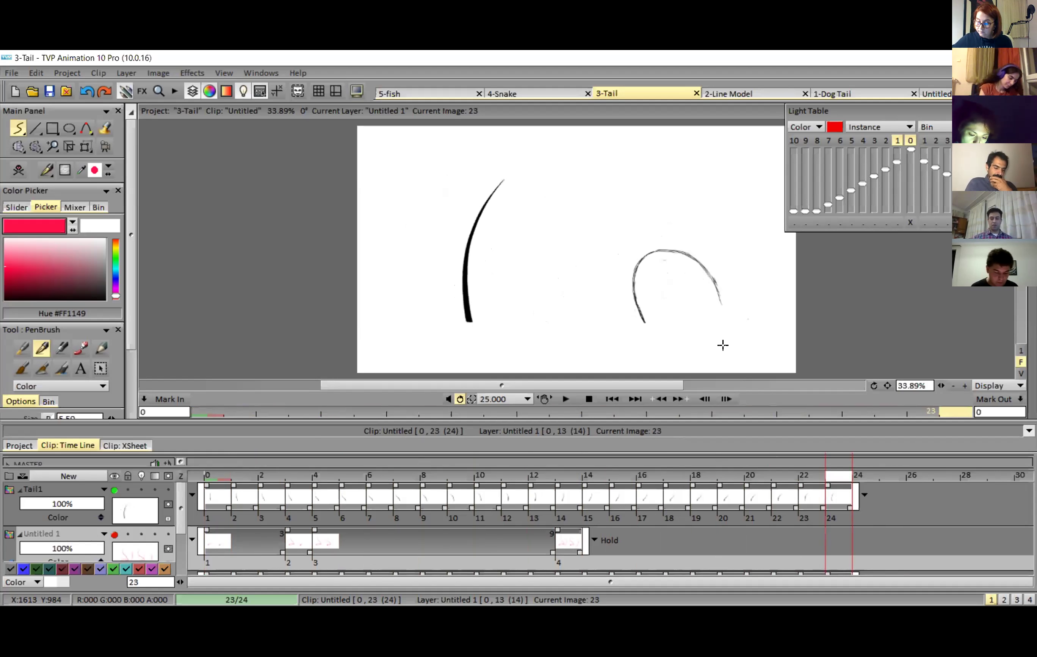
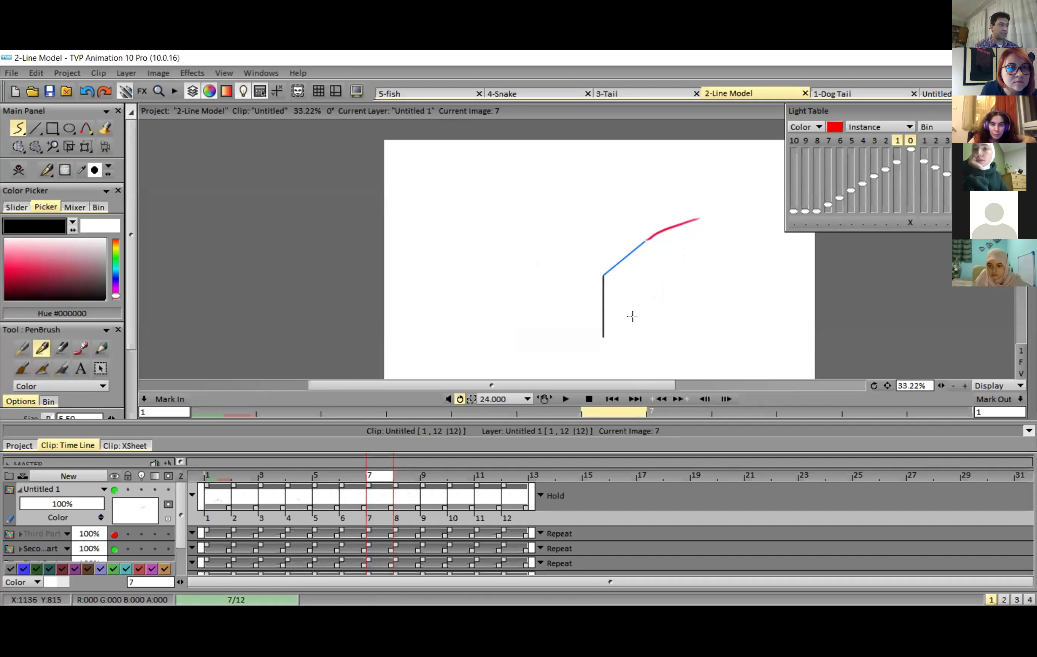
Step: On frame 7 of the 2-Line Model, draw a black leftward arrow across the base segment and a second three-segment line with a matching arrow to its left
{"action": "mouse_move", "coordinate": [638, 321]}
{"action": "left_mouse_down"}
{"action": "mouse_move", "coordinate": [565, 308]}
{"action": "mouse_move", "coordinate": [595, 334]}
{"action": "left_mouse_up"}
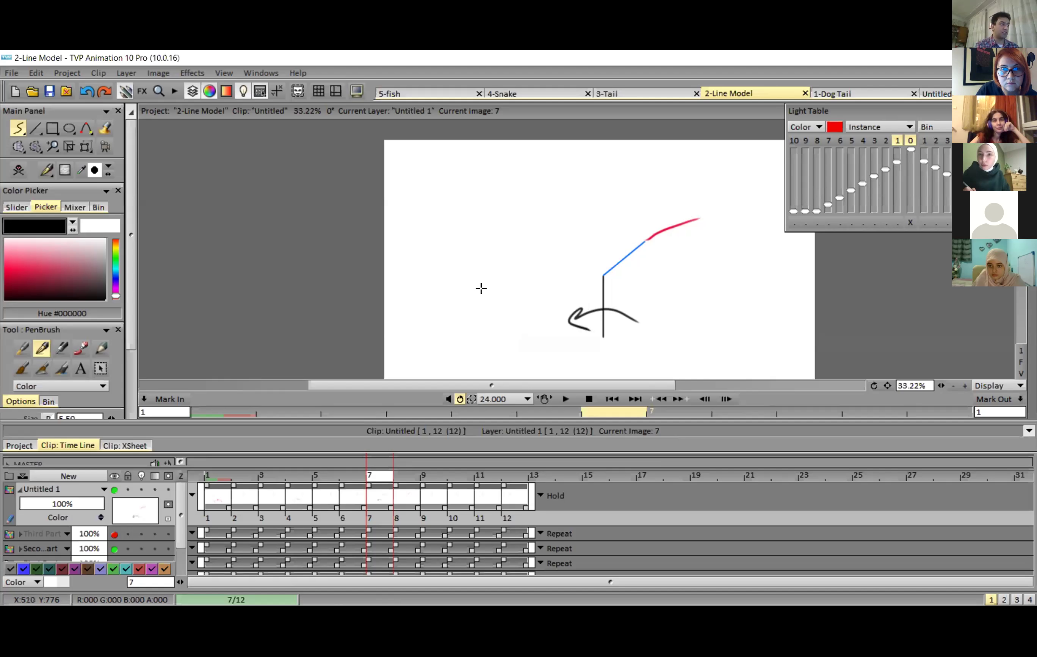
{"action": "mouse_move", "coordinate": [486, 277]}
{"action": "left_mouse_down"}
{"action": "mouse_move", "coordinate": [490, 332]}
{"action": "mouse_move", "coordinate": [461, 307]}
{"action": "mouse_move", "coordinate": [472, 321]}
{"action": "left_mouse_up"}
{"action": "left_click_drag", "start_coordinate": [486, 222], "coordinate": [487, 277]}
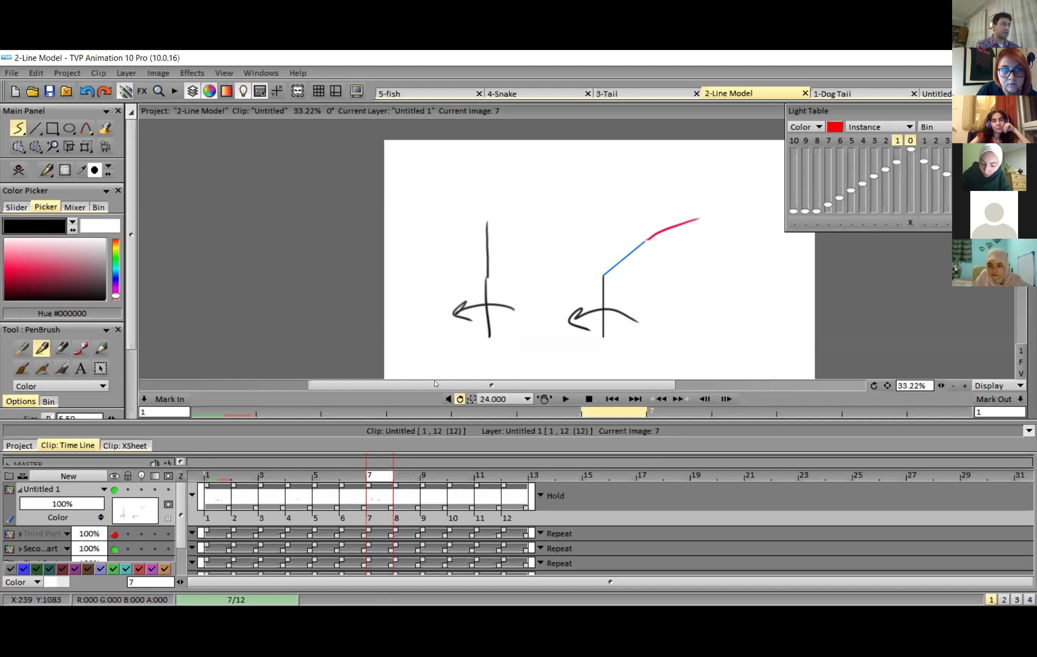
{"action": "left_click_drag", "start_coordinate": [509, 167], "coordinate": [488, 221]}
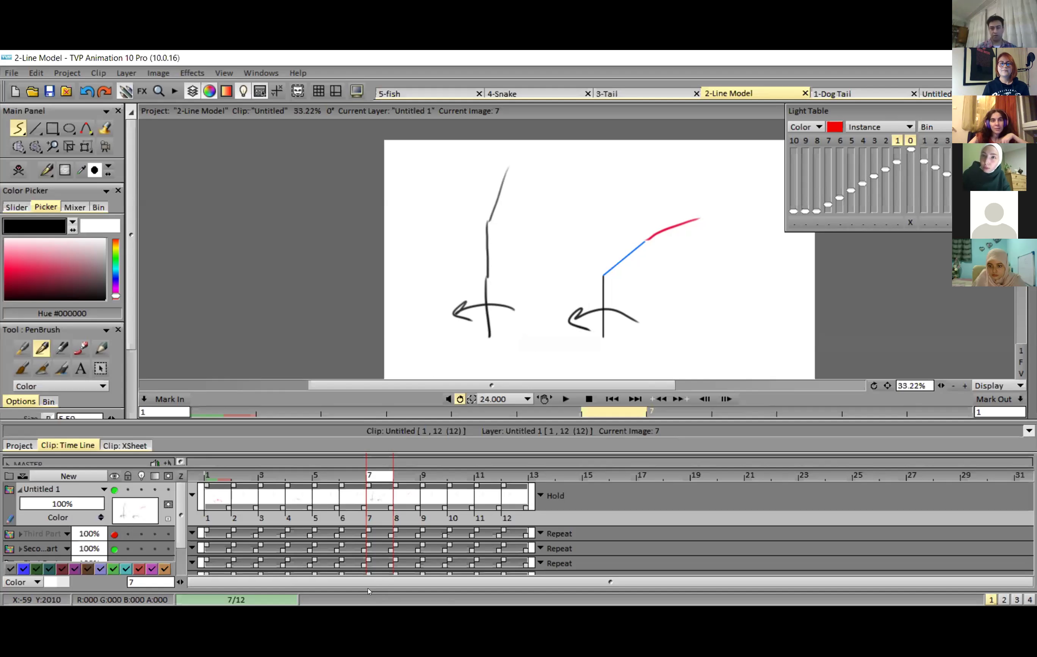
Step: Add a check mark beside the coloured model, and mark the left sketch with an X, another leftward arrow and thickened lower segments
{"action": "left_click_drag", "start_coordinate": [588, 229], "coordinate": [625, 191]}
{"action": "left_click_drag", "start_coordinate": [507, 229], "coordinate": [522, 244]}
{"action": "left_click_drag", "start_coordinate": [520, 222], "coordinate": [493, 260]}
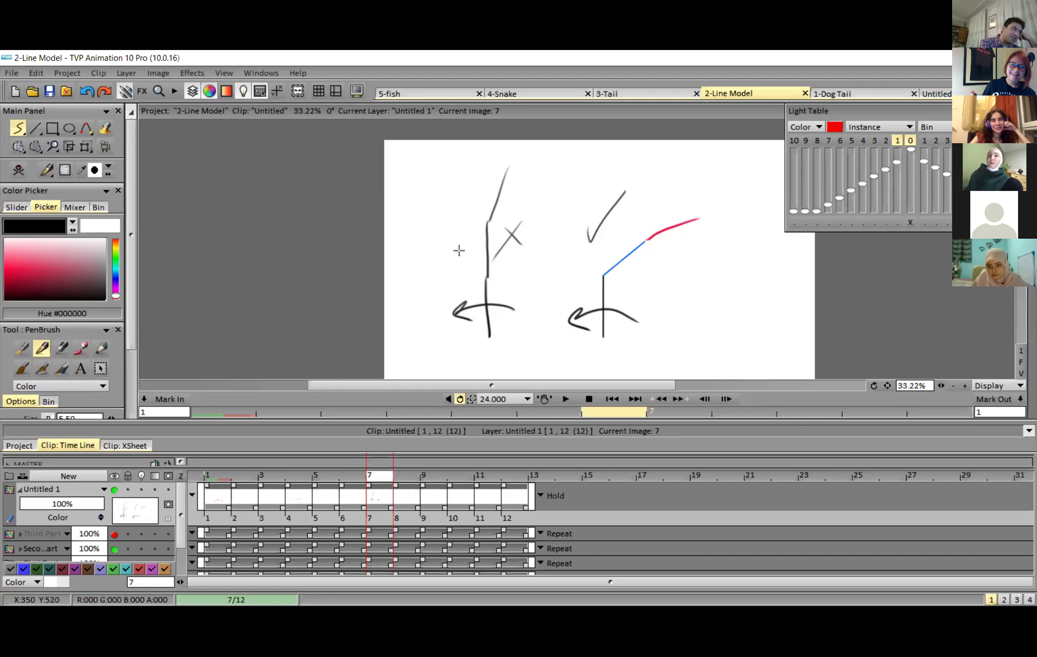
{"action": "mouse_move", "coordinate": [473, 255]}
{"action": "left_mouse_down"}
{"action": "mouse_move", "coordinate": [428, 259]}
{"action": "mouse_move", "coordinate": [437, 270]}
{"action": "left_mouse_up"}
{"action": "left_click_drag", "start_coordinate": [486, 221], "coordinate": [487, 322]}
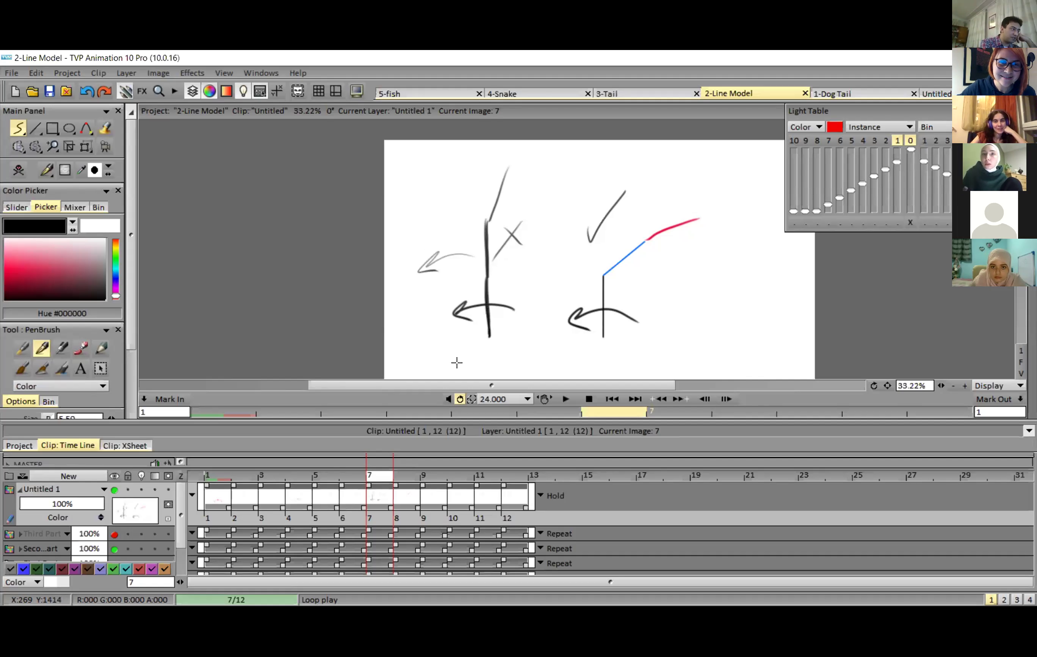
Step: On frame 9, trace over the model's black base segment and blue middle segment with black strokes
{"action": "mouse_move", "coordinate": [382, 476]}
{"action": "left_mouse_down"}
{"action": "mouse_move", "coordinate": [456, 476]}
{"action": "mouse_move", "coordinate": [382, 478]}
{"action": "mouse_move", "coordinate": [428, 476]}
{"action": "left_mouse_up"}
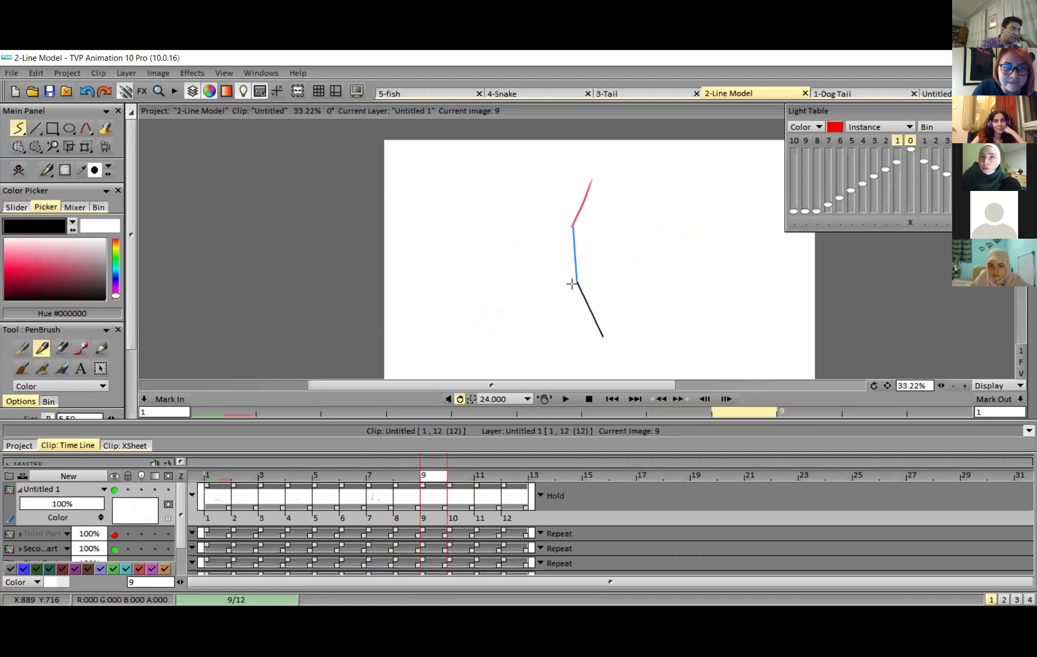
{"action": "left_click_drag", "start_coordinate": [602, 336], "coordinate": [571, 281]}
{"action": "left_click_drag", "start_coordinate": [566, 225], "coordinate": [575, 282]}
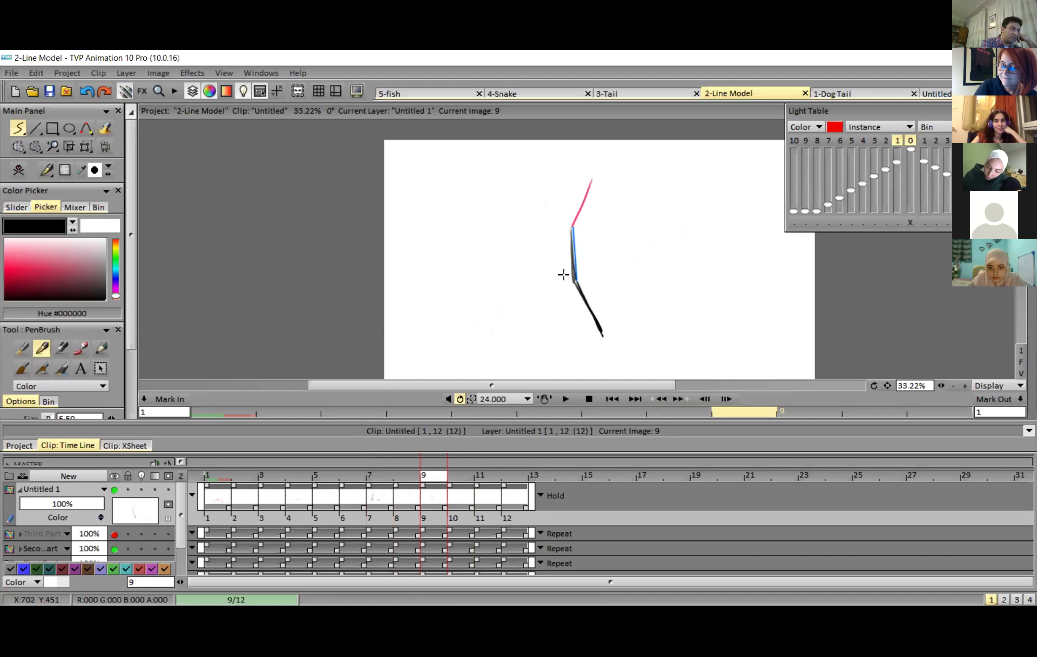
{"action": "mouse_move", "coordinate": [511, 257]}
{"action": "left_mouse_down"}
{"action": "mouse_move", "coordinate": [562, 281]}
{"action": "mouse_move", "coordinate": [513, 260]}
{"action": "left_mouse_up"}
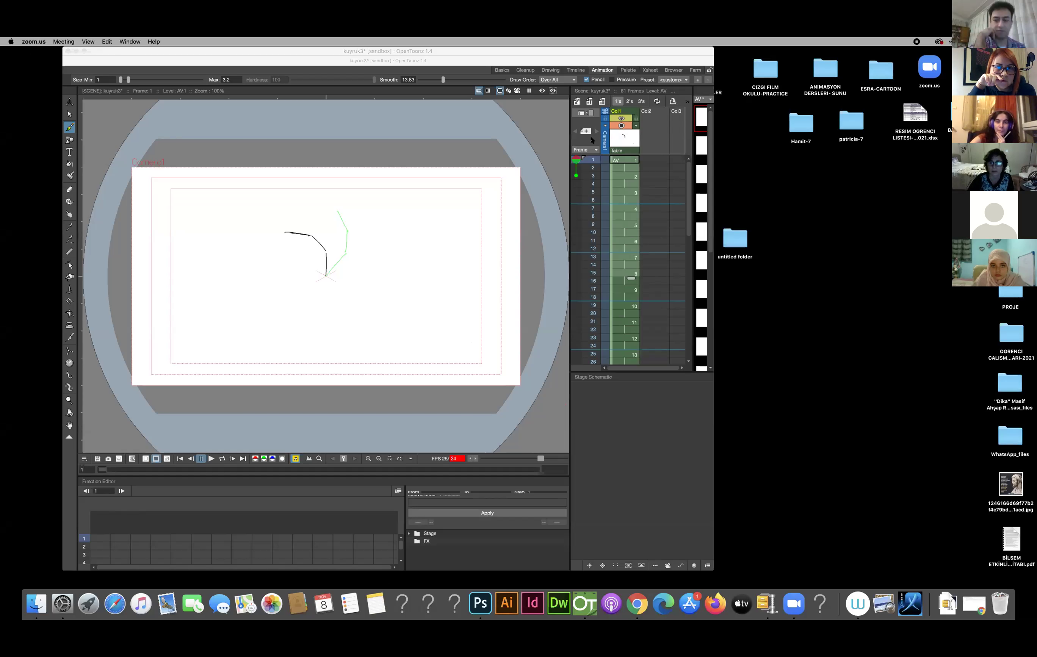
Step: In OpenToonz, shift the kuyruk3 window toward the middle of the desktop and play back its segmented tail animation
{"action": "left_click", "coordinate": [211, 459]}
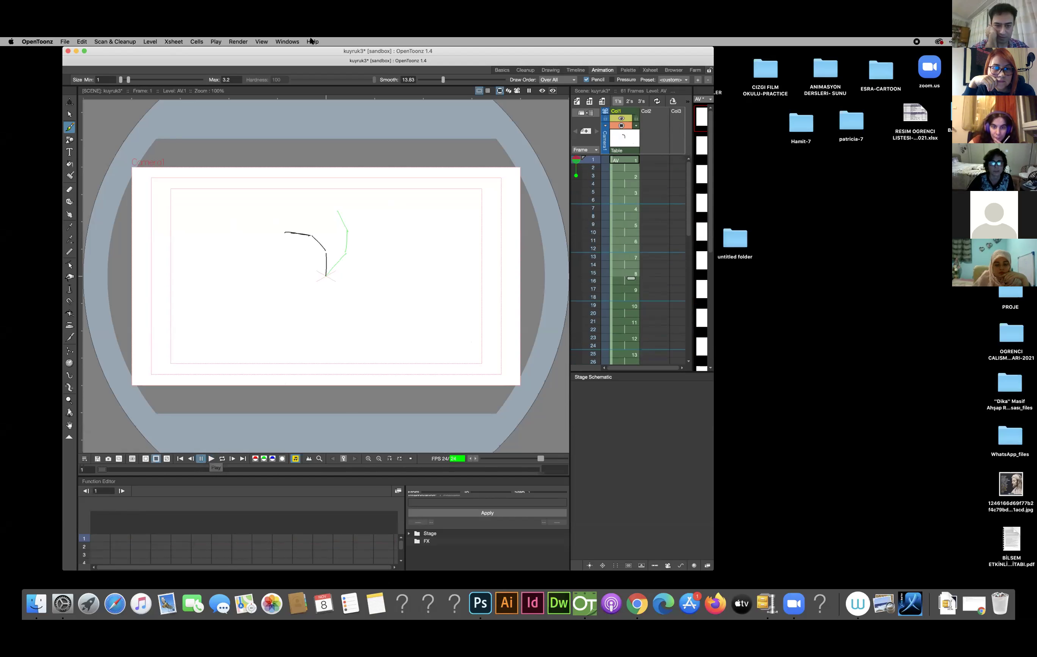
{"action": "left_click_drag", "start_coordinate": [384, 51], "coordinate": [519, 52]}
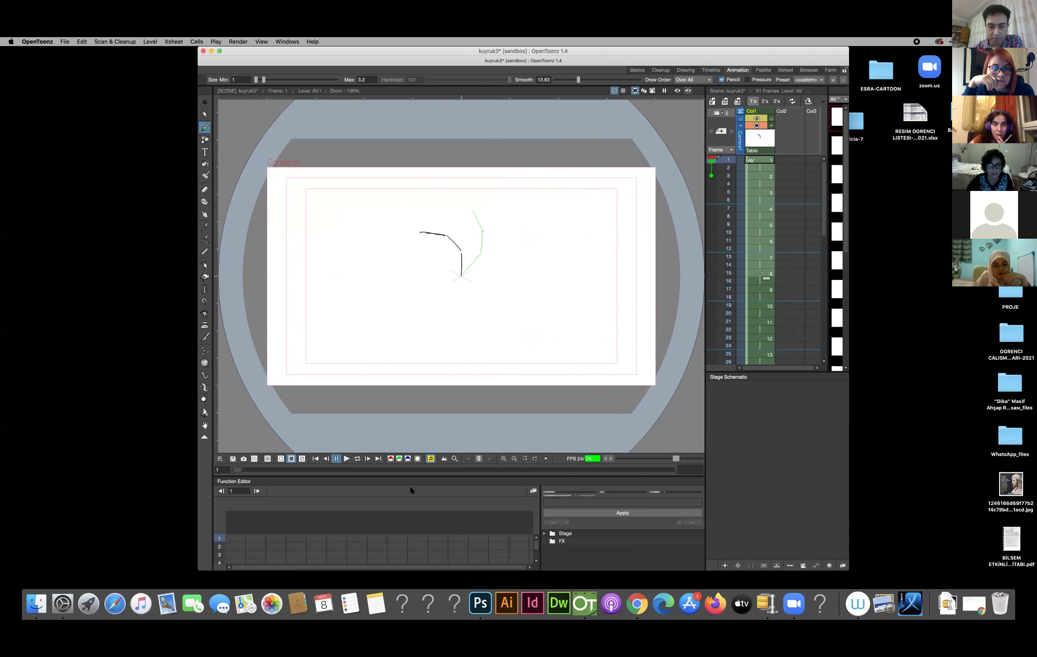
{"action": "left_click", "coordinate": [347, 458]}
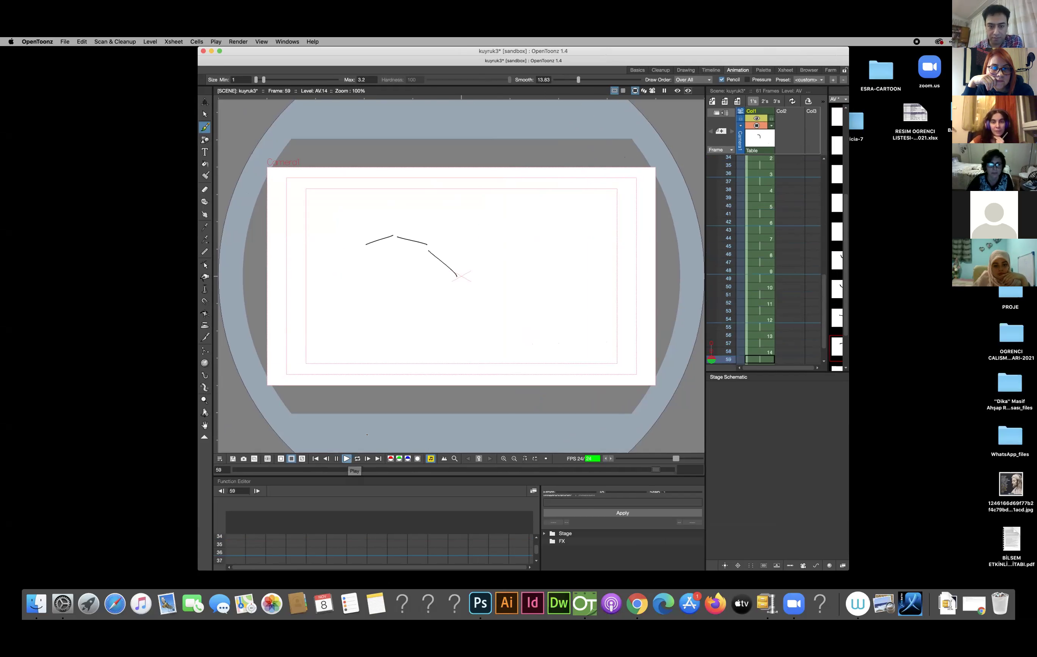
Step: Step through the kuyruk3 drawings from frame 1 to frame 12, examining the segment poses with onion skin
{"action": "left_click", "coordinate": [754, 162]}
{"action": "left_click", "coordinate": [754, 163]}
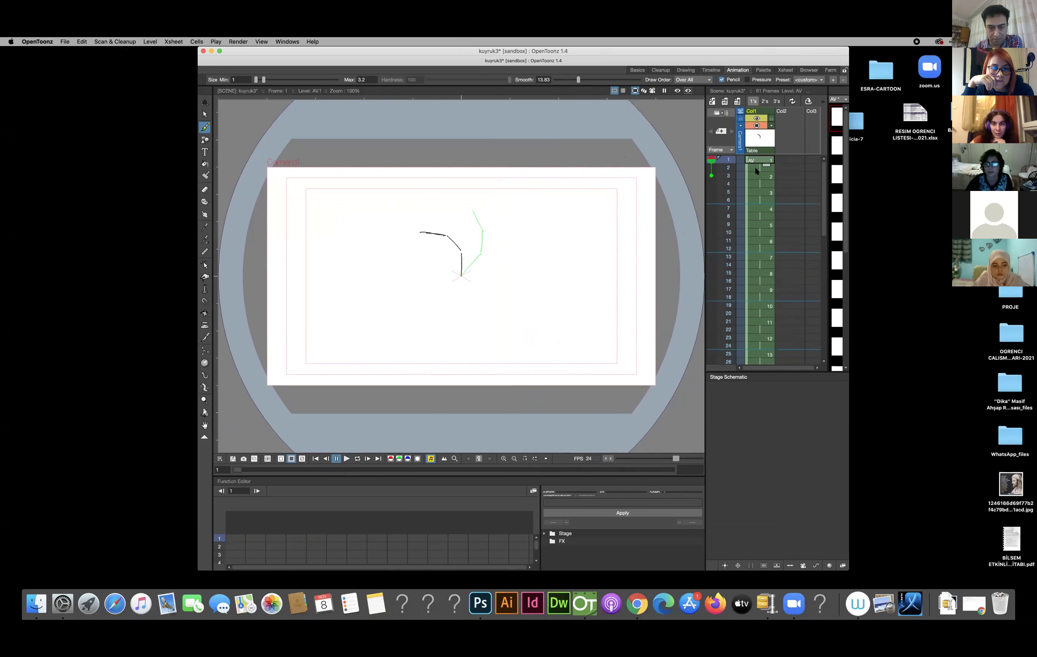
{"action": "left_click", "coordinate": [756, 176]}
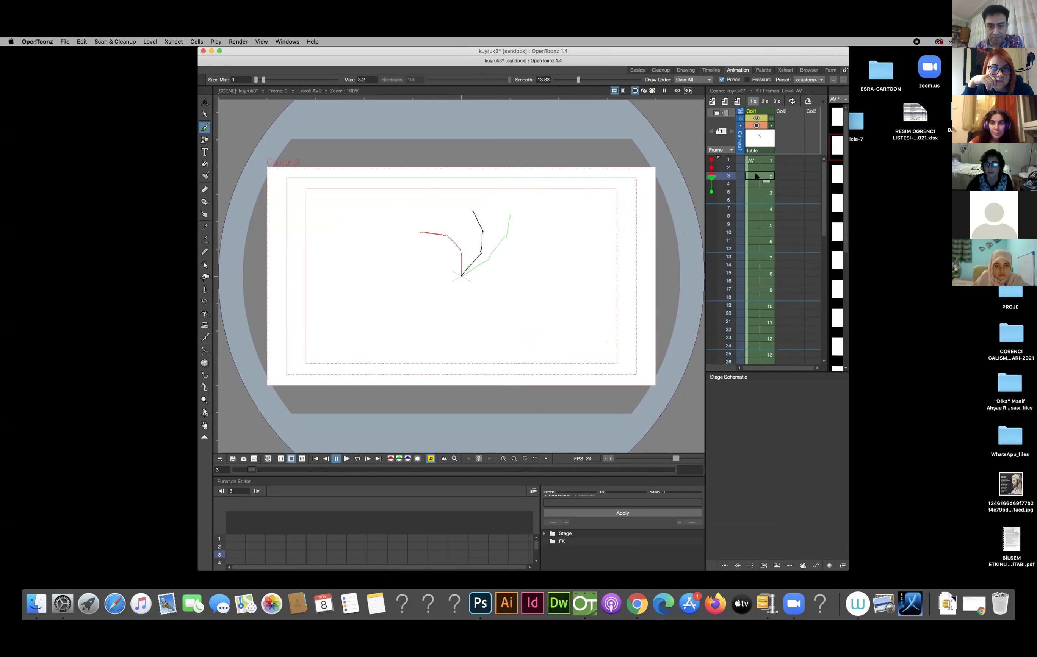
{"action": "left_click", "coordinate": [756, 193]}
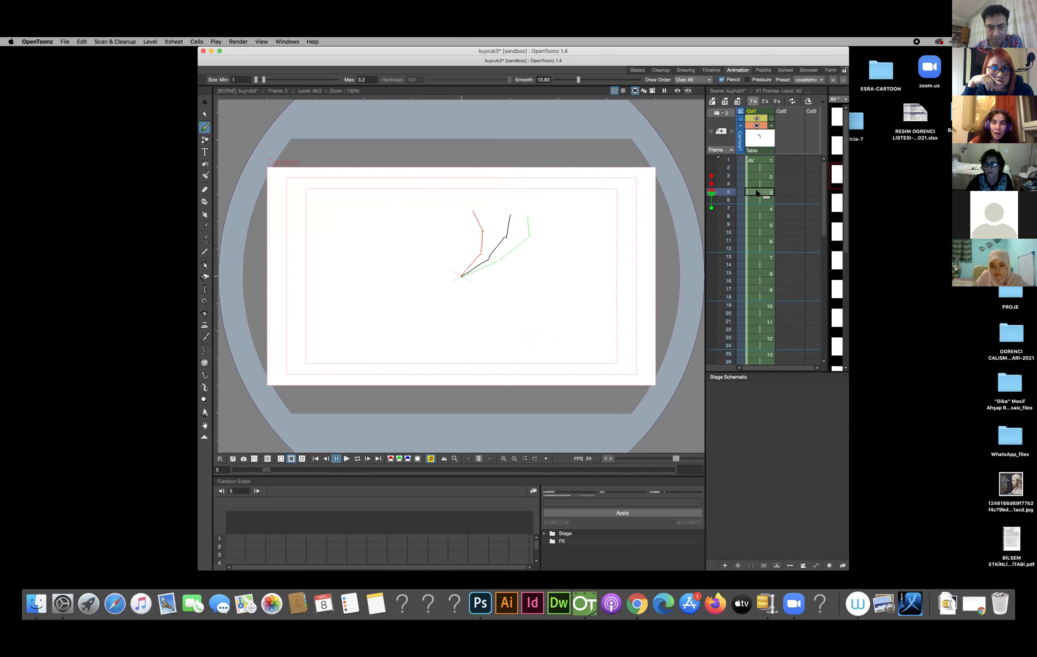
{"action": "left_click", "coordinate": [757, 209]}
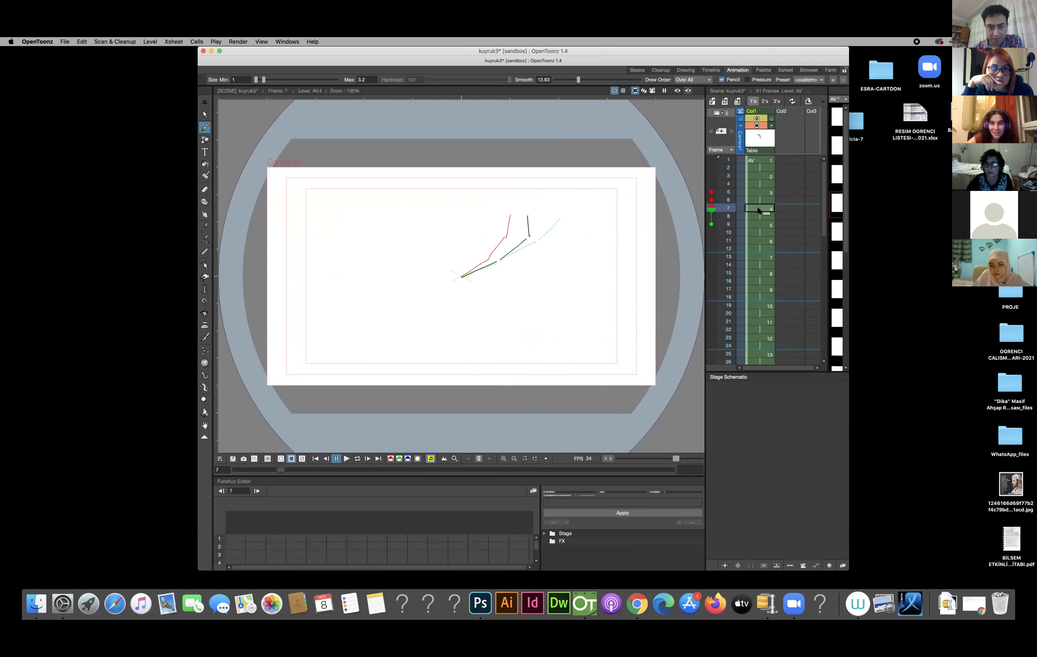
{"action": "key", "text": "Down"}
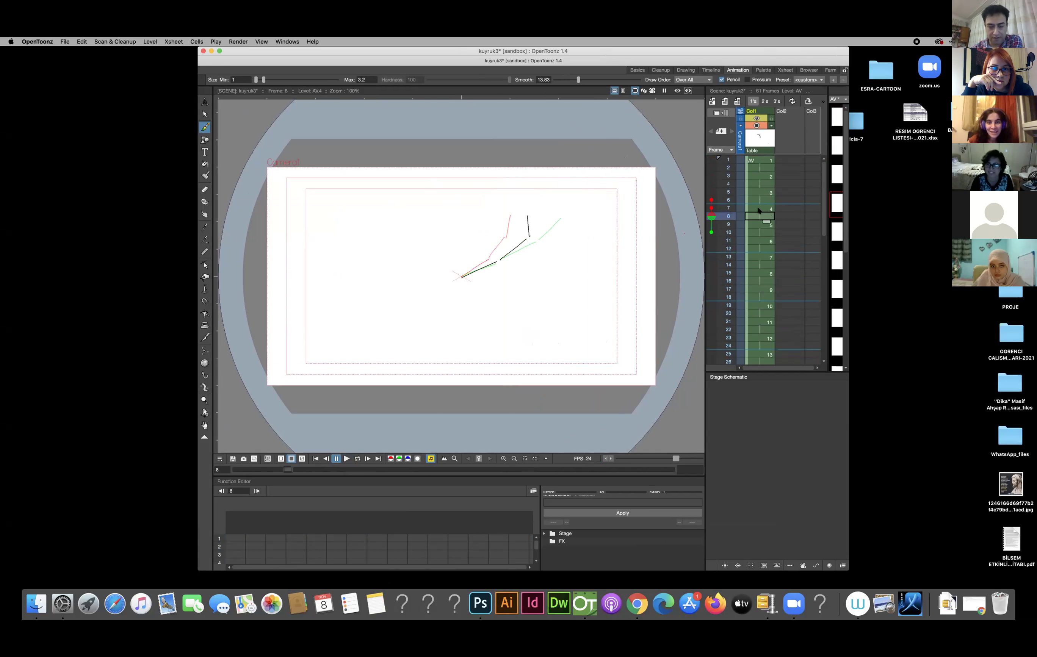
{"action": "key", "text": "Down"}
{"action": "key", "text": "Down"}
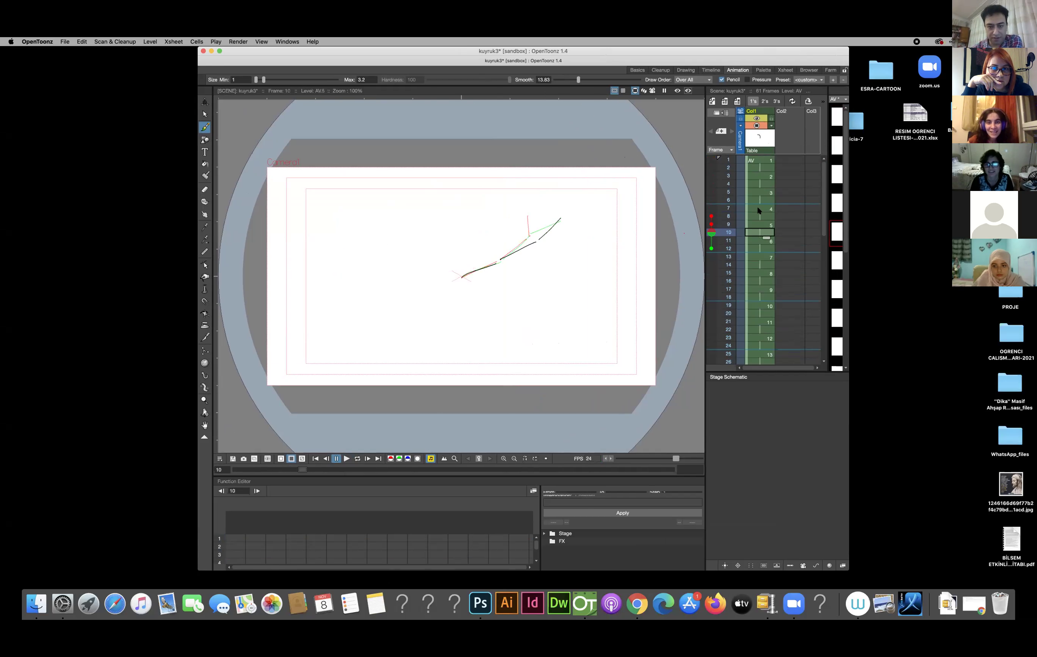
{"action": "key", "text": "Down"}
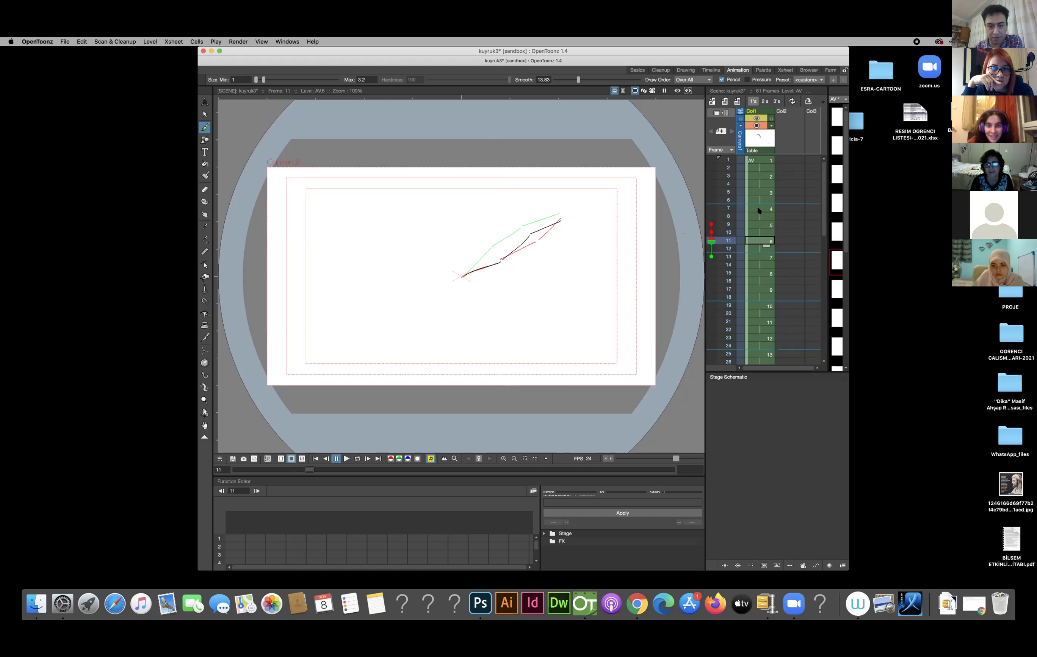
{"action": "key", "text": "Down"}
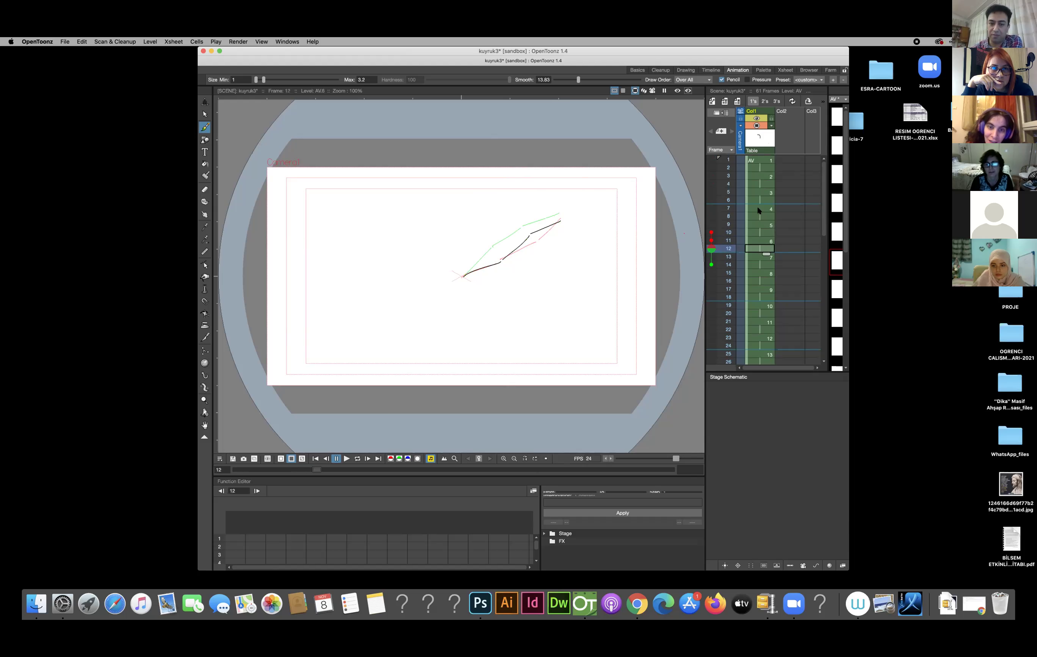
Step: Flip back and forth between frames 10, 11 and 12 to compare the segments' change of direction
{"action": "key", "text": "Up"}
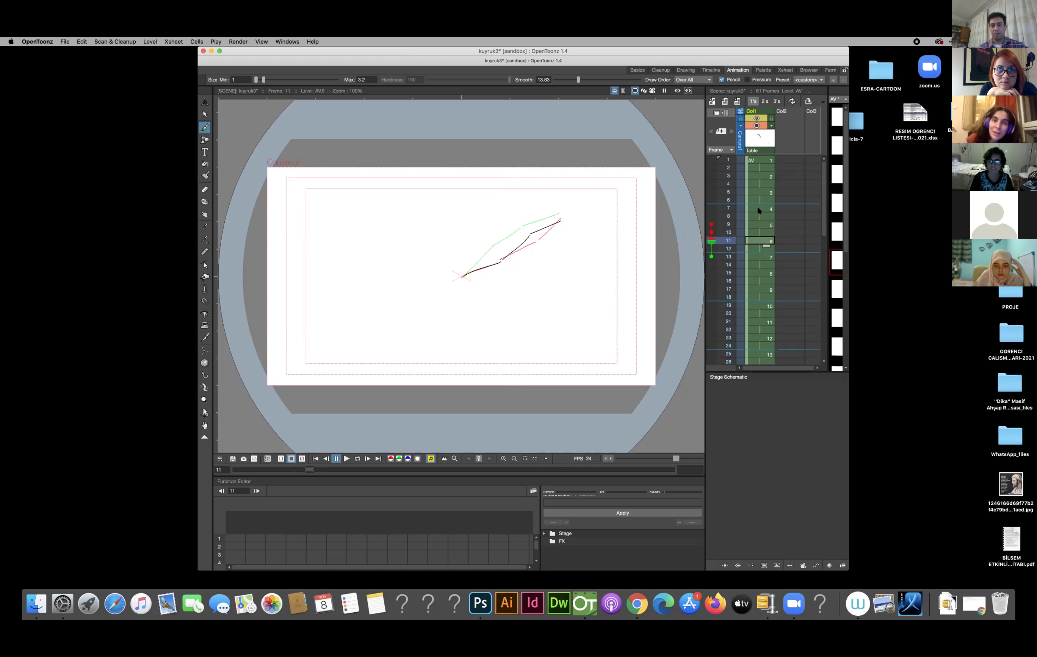
{"action": "key", "text": "Down"}
{"action": "key", "text": "Up"}
{"action": "key", "text": "Up"}
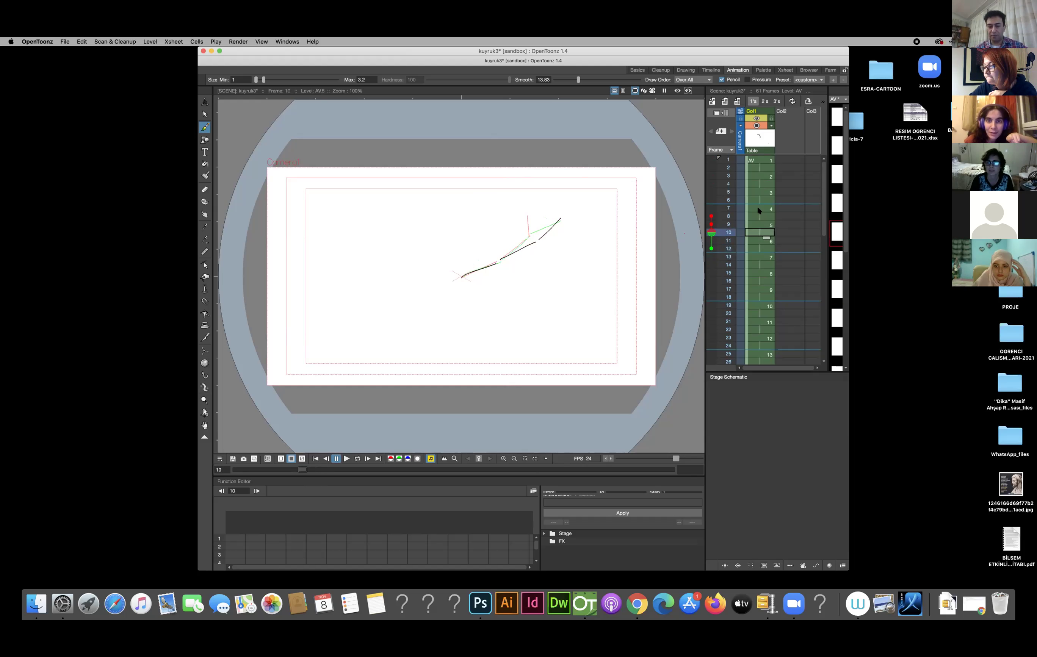
{"action": "key", "text": "Down"}
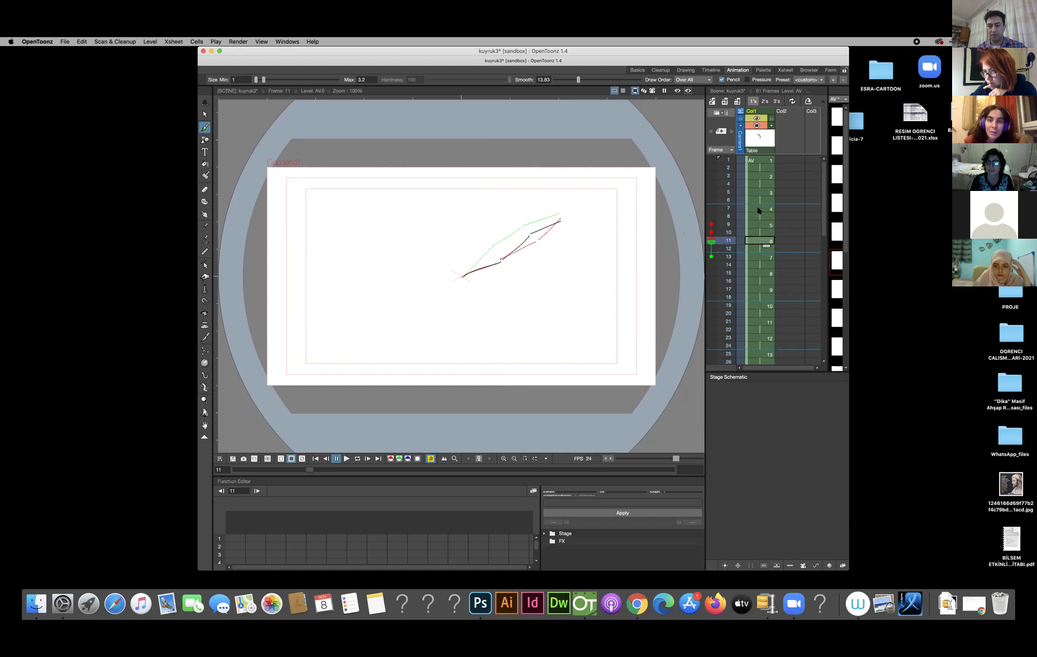
{"action": "key", "text": "Down"}
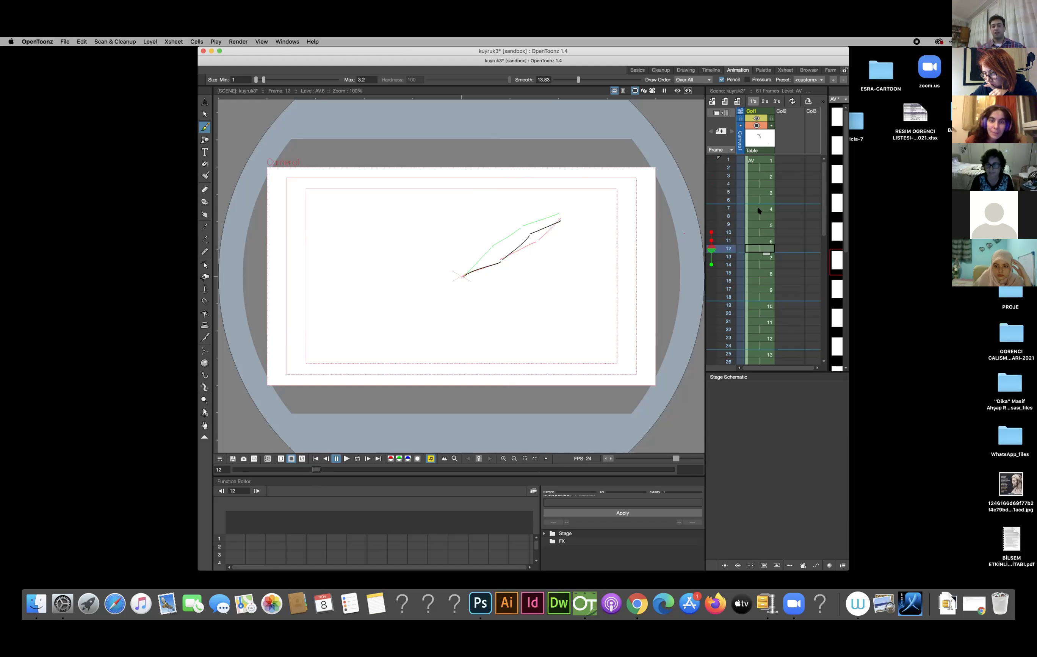
Step: Step back through the kuyruk3 drawings from frame 12 to 8 and forward to 11 to compare the segment bends
{"action": "key", "text": "Up"}
{"action": "key", "text": "Up"}
{"action": "key", "text": "Up"}
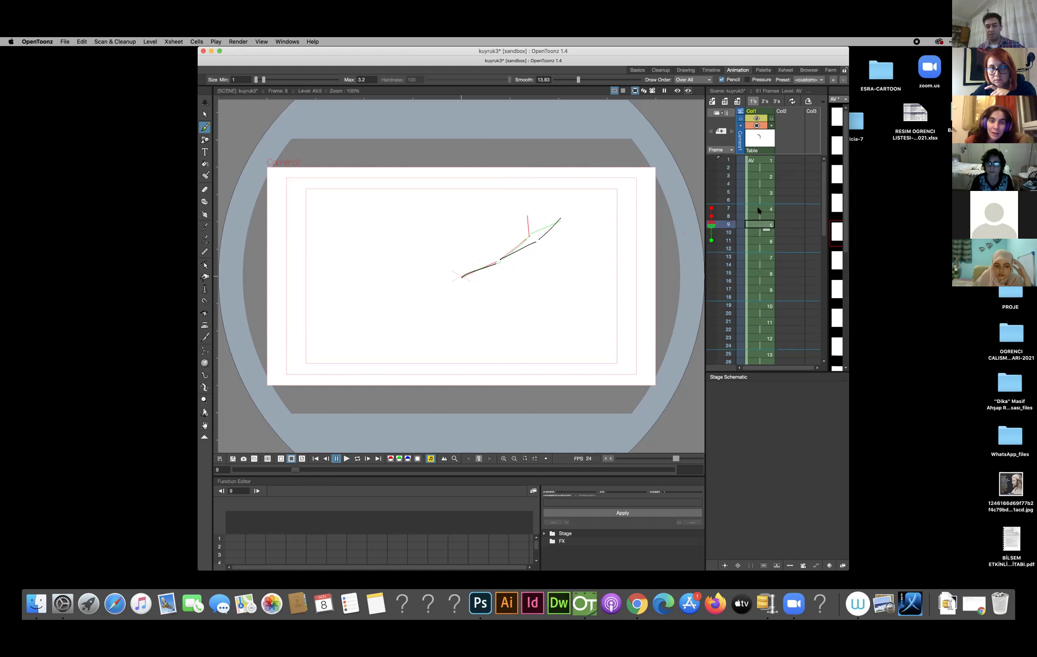
{"action": "key", "text": "Up"}
{"action": "key", "text": "Down"}
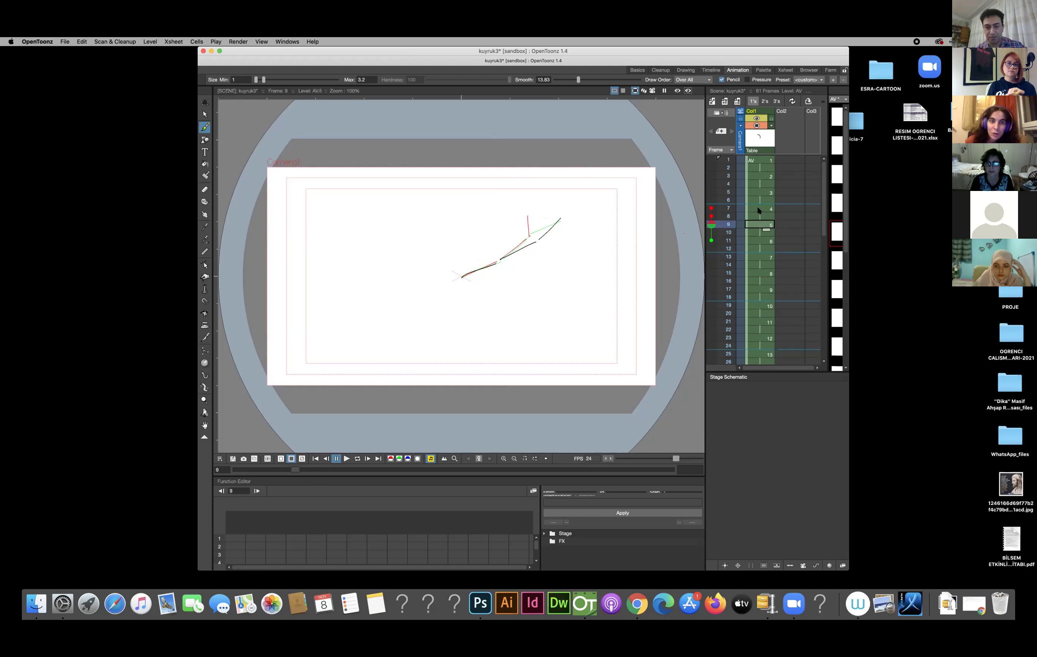
{"action": "key", "text": "Down"}
{"action": "key", "text": "Down"}
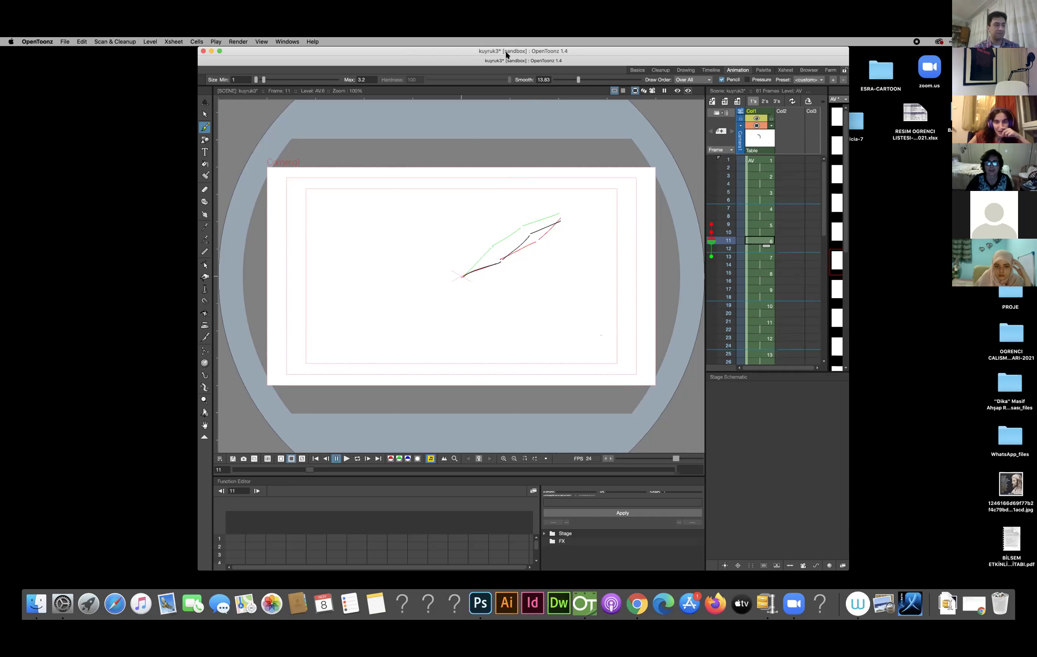
{"action": "left_click", "coordinate": [784, 234]}
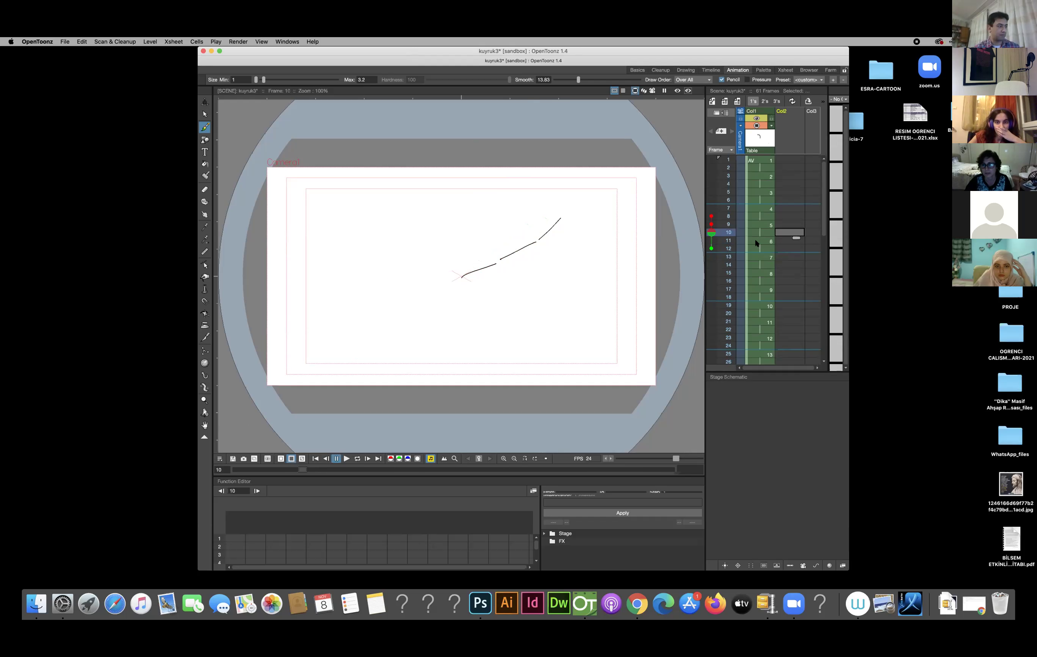
Step: Step through the Col1 drawings from frame 9 to frame 23, examining the tail's swing to the opposite side with onion skin
{"action": "left_click", "coordinate": [760, 225]}
{"action": "key", "text": "Down"}
{"action": "key", "text": "Down"}
{"action": "key", "text": "Down"}
{"action": "key", "text": "Down"}
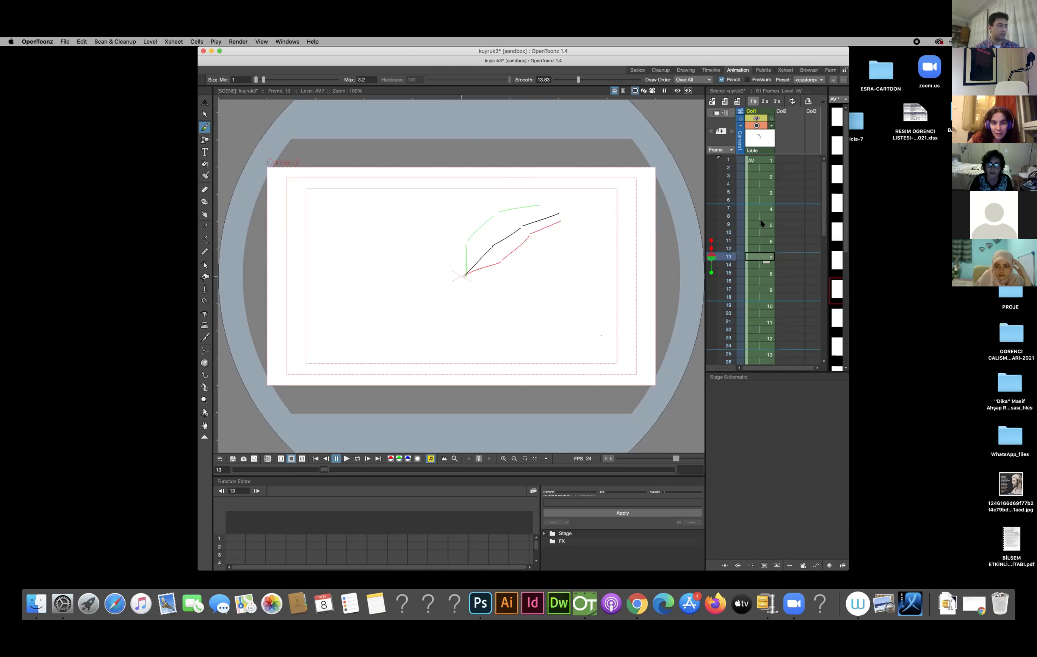
{"action": "key", "text": "Down"}
{"action": "key", "text": "Down"}
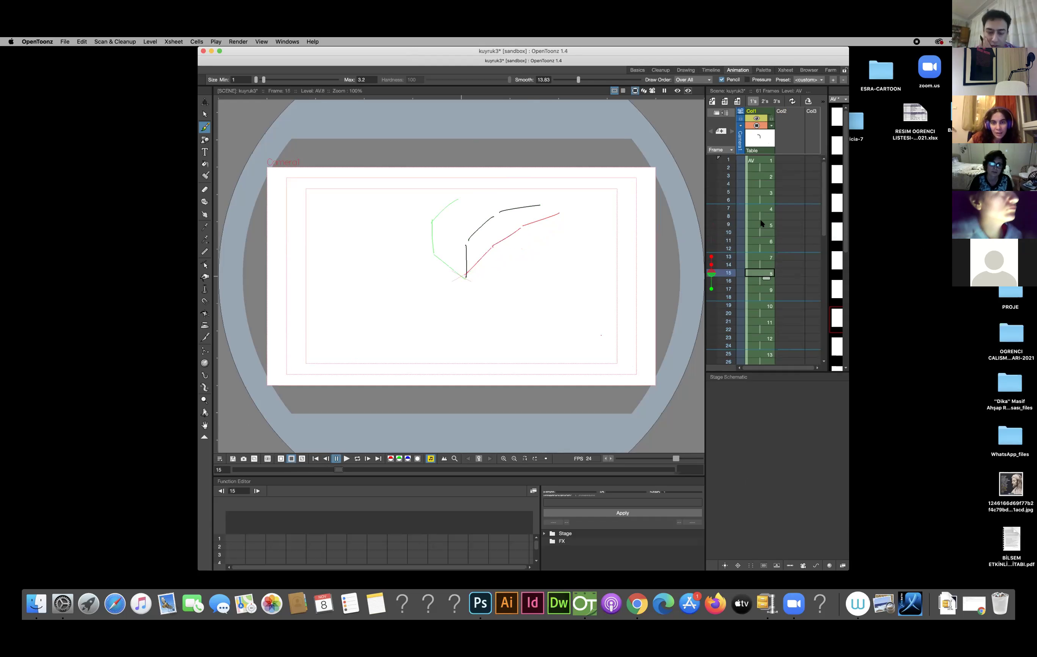
{"action": "key", "text": "Down"}
{"action": "key", "text": "Down"}
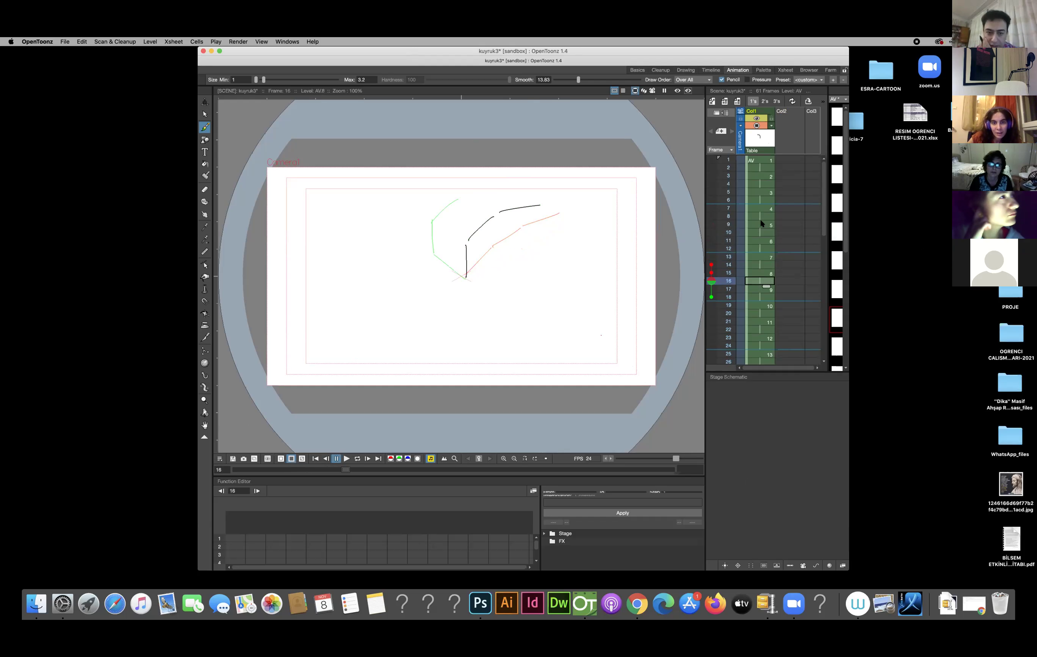
{"action": "key", "text": "Down"}
{"action": "key", "text": "Down"}
{"action": "key", "text": "Down"}
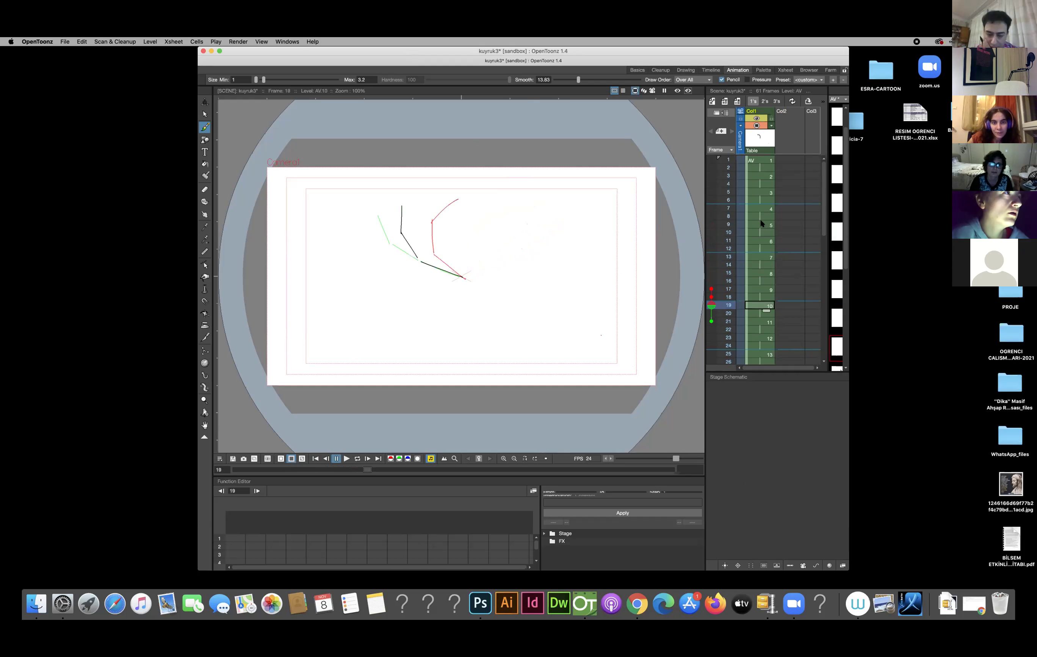
{"action": "key", "text": "Down"}
{"action": "key", "text": "Down"}
{"action": "key", "text": "Down"}
{"action": "key", "text": "Down"}
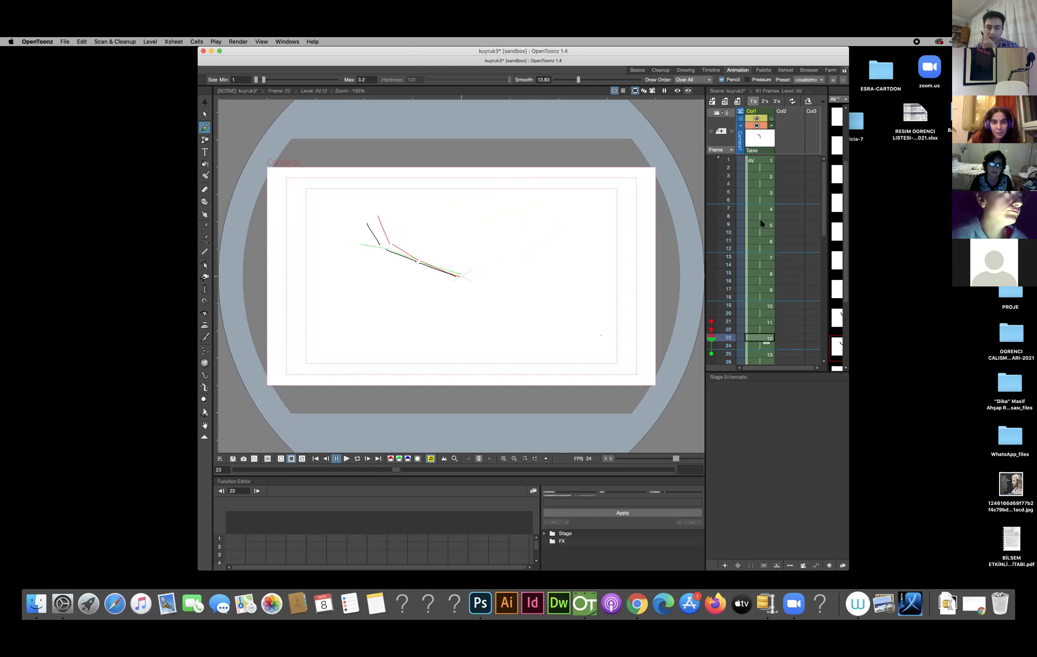
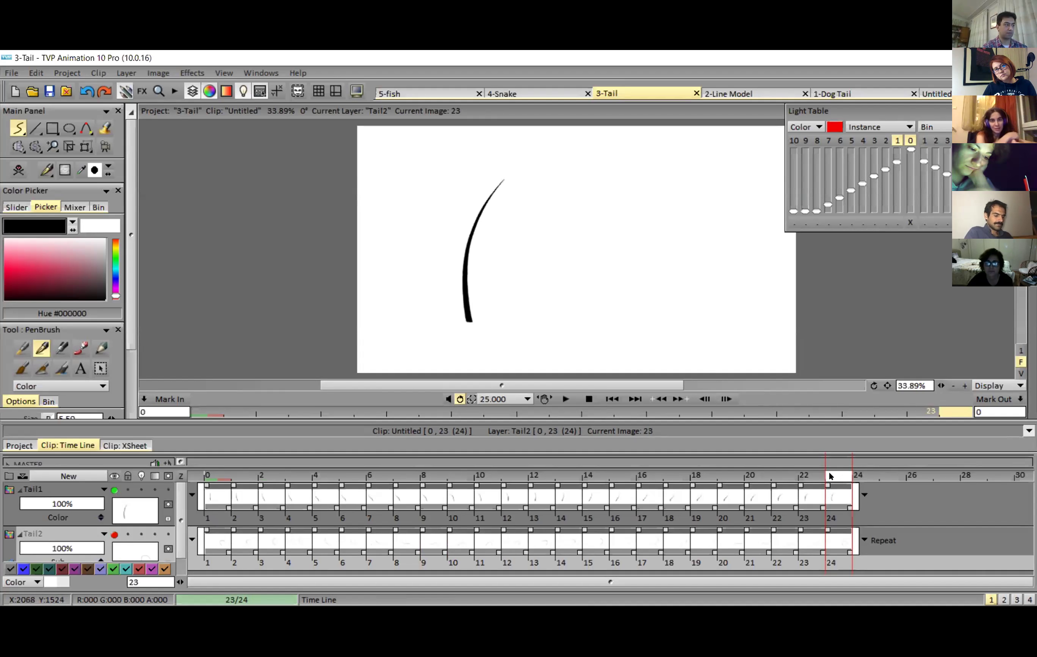
Step: In TVPaint's 3-Tail project, scrub through the tail animation from the first frame to frame 12
{"action": "left_click", "coordinate": [216, 477]}
{"action": "left_click", "coordinate": [285, 474]}
{"action": "mouse_move", "coordinate": [331, 469]}
{"action": "left_mouse_down"}
{"action": "mouse_move", "coordinate": [803, 476]}
{"action": "mouse_move", "coordinate": [851, 497]}
{"action": "mouse_move", "coordinate": [613, 495]}
{"action": "mouse_move", "coordinate": [566, 507]}
{"action": "left_mouse_up"}
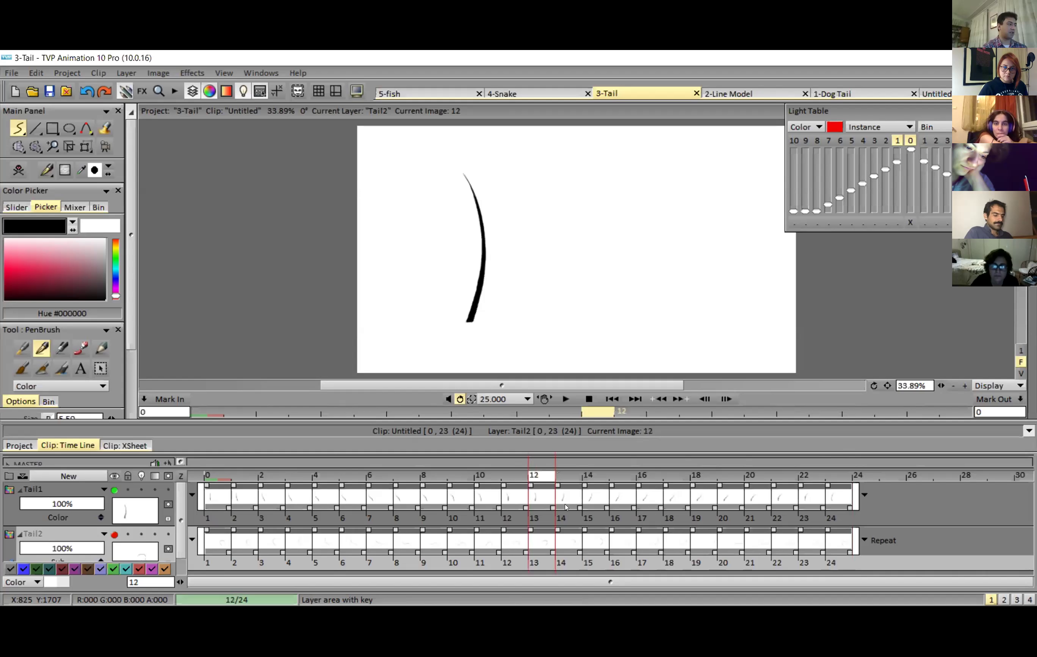
Step: Clear images 13 to 24 of the Tail1 layer and shorten the layer to its first twelve images
{"action": "left_click", "coordinate": [538, 521]}
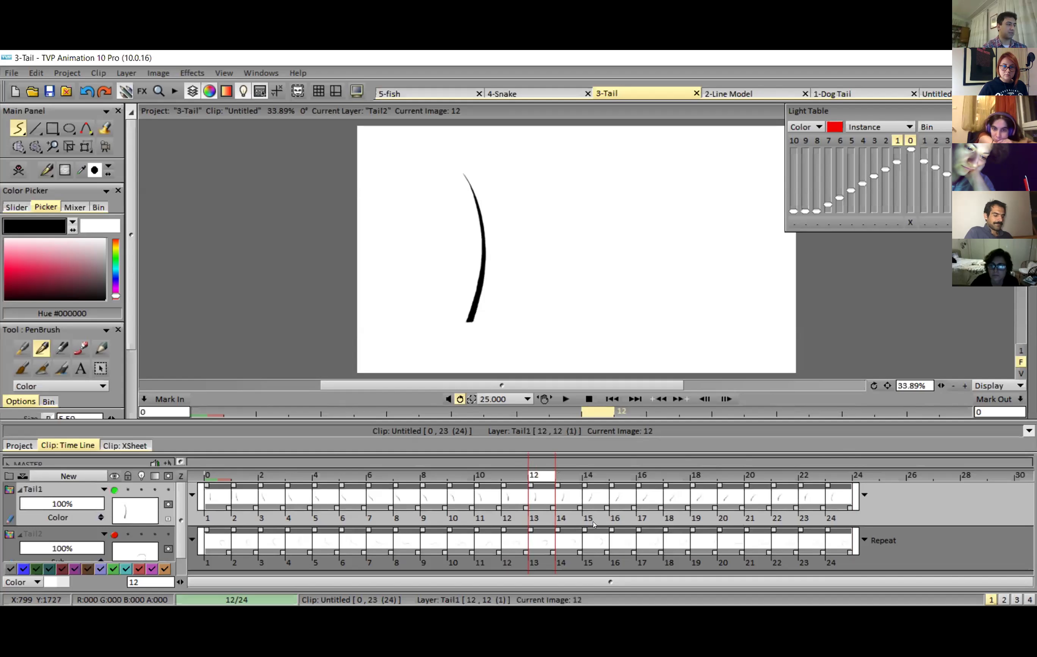
{"action": "left_click_drag", "start_coordinate": [534, 500], "coordinate": [838, 500]}
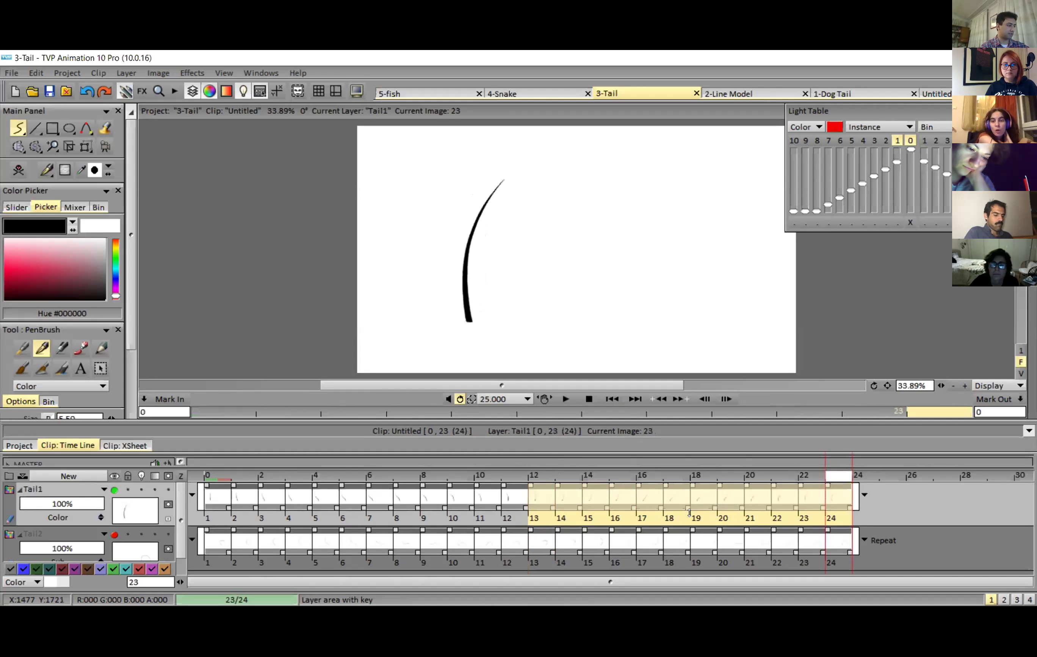
{"action": "key", "text": "Delete"}
{"action": "left_click", "coordinate": [530, 480]}
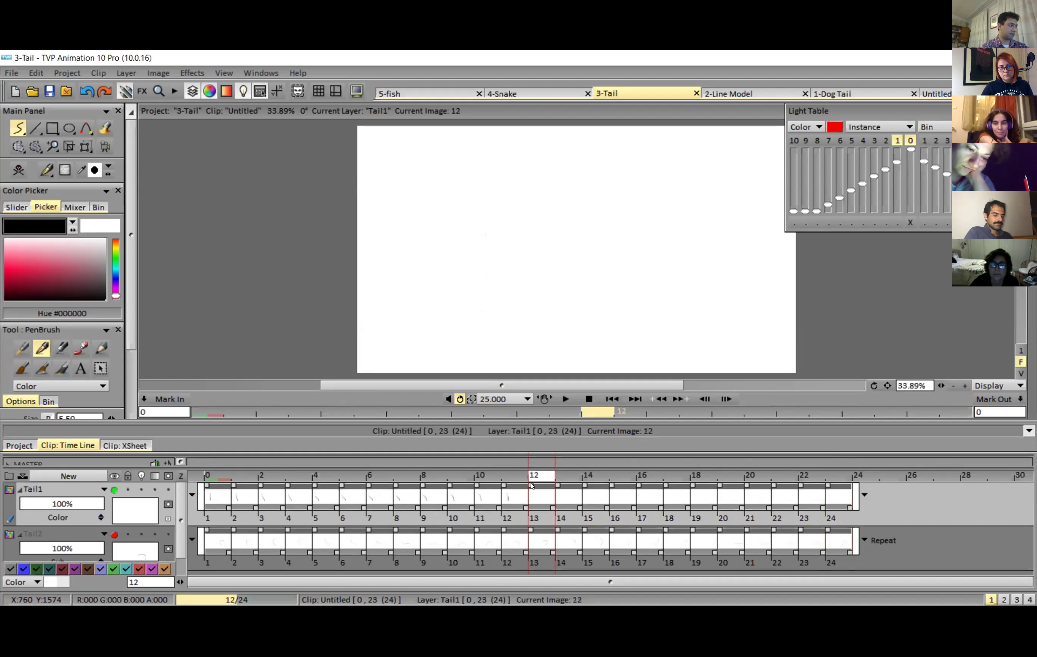
{"action": "left_click_drag", "start_coordinate": [851, 499], "coordinate": [531, 500]}
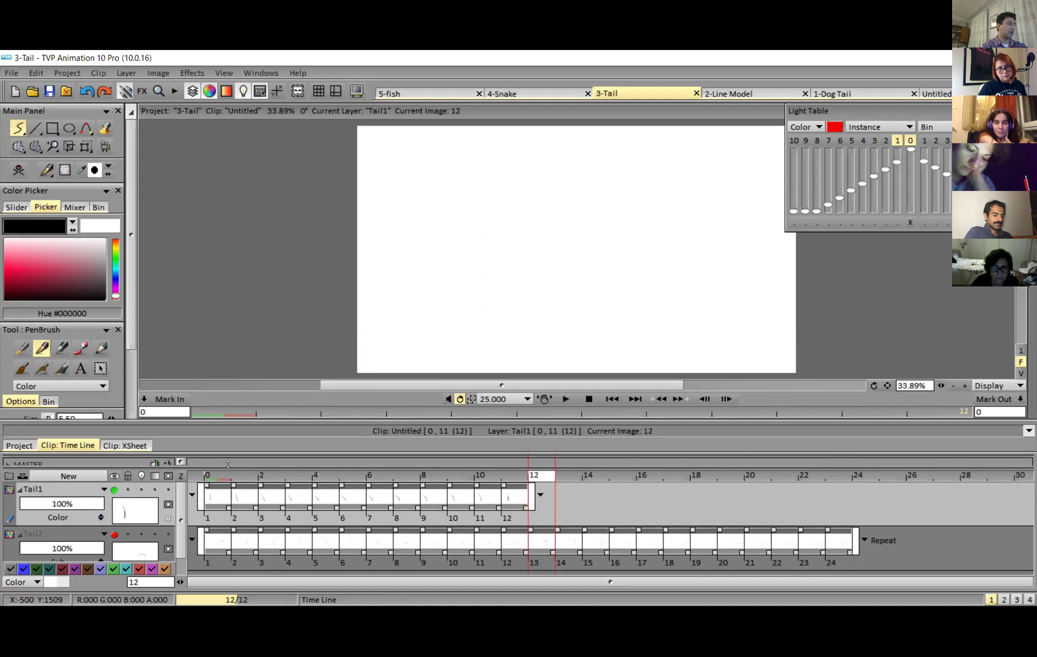
Step: Scrub through Tail1's twelve remaining images, copy them all and paste the copies after image 12
{"action": "left_click", "coordinate": [216, 477]}
{"action": "left_click_drag", "start_coordinate": [216, 477], "coordinate": [516, 465]}
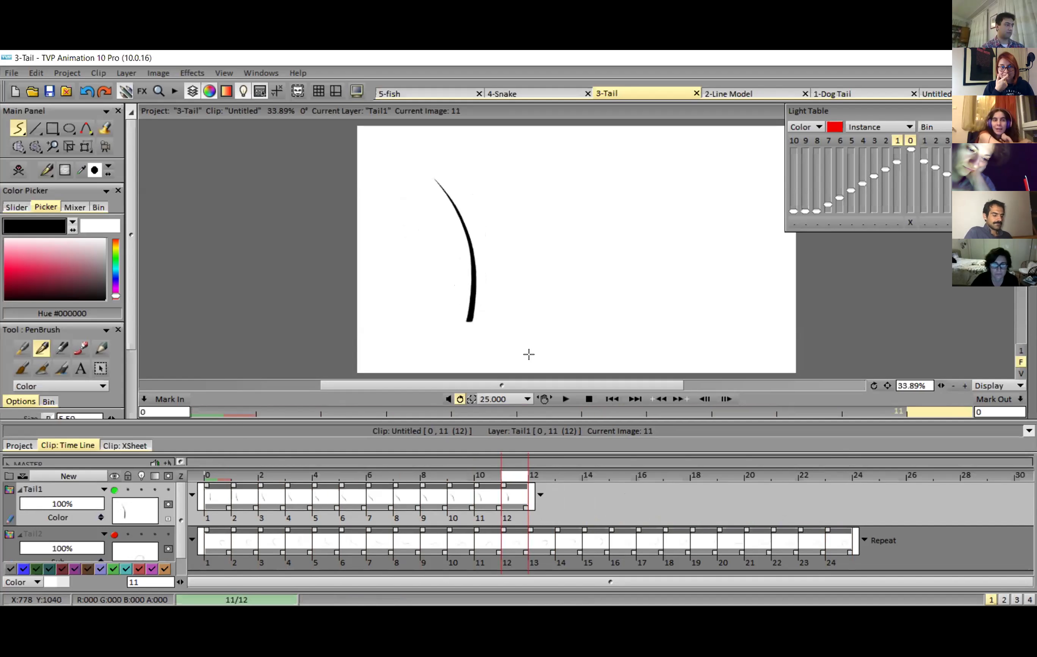
{"action": "left_click_drag", "start_coordinate": [211, 520], "coordinate": [513, 518]}
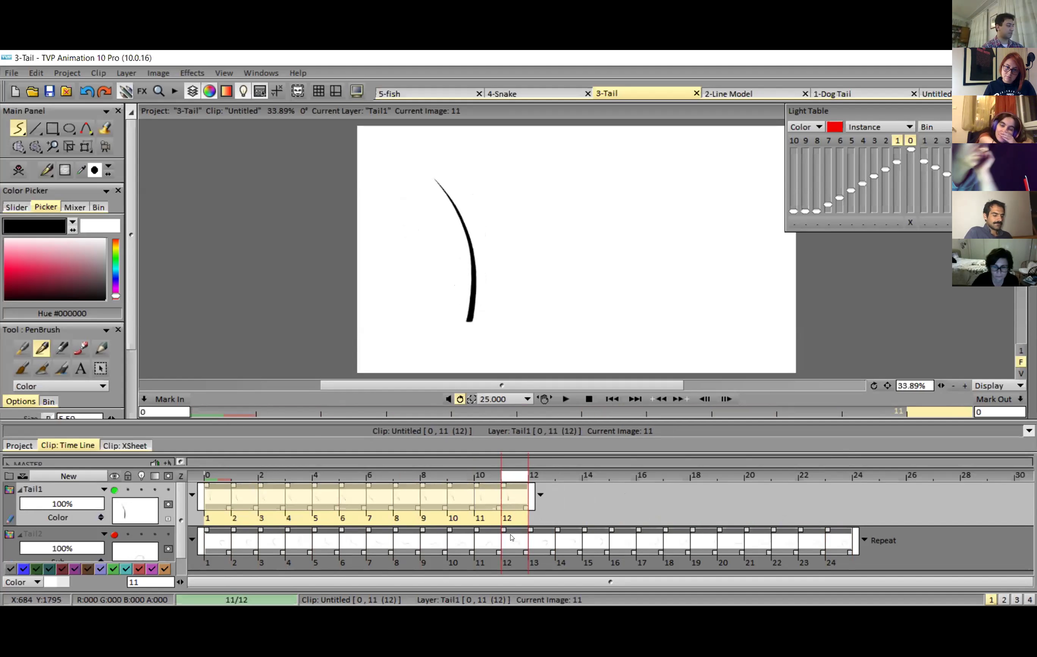
{"action": "left_click", "coordinate": [541, 479]}
{"action": "key", "text": "ctrl+v"}
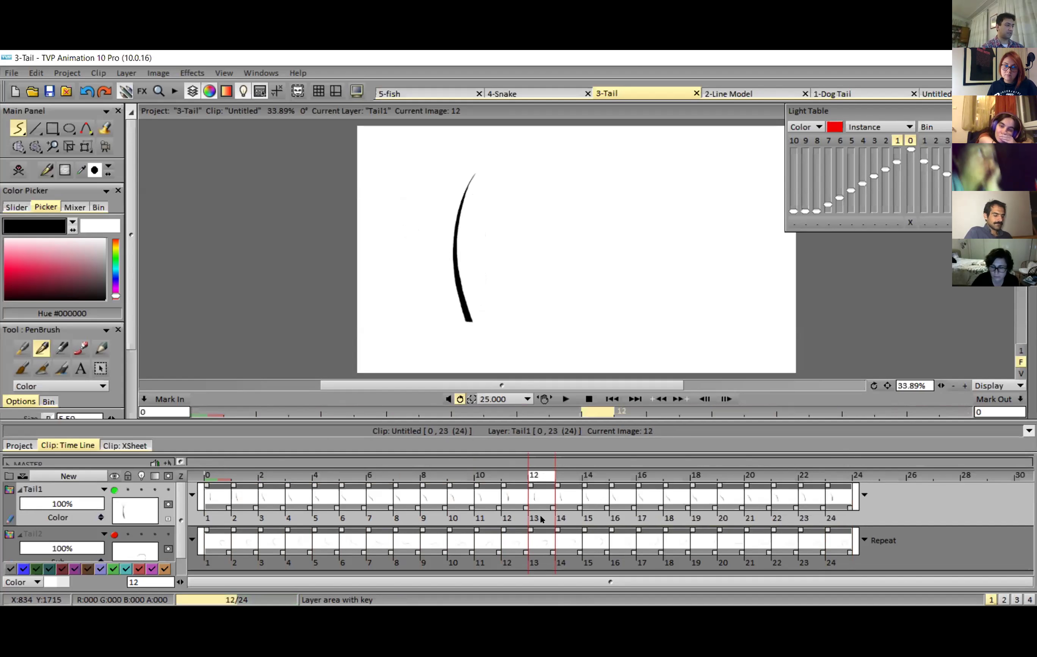
Step: Mirror Tail1's images 13 to 24 with KeyFramer at -100% width, moving them to about X 24.37, Y 536.99 over the tail's base
{"action": "left_click_drag", "start_coordinate": [541, 519], "coordinate": [837, 518]}
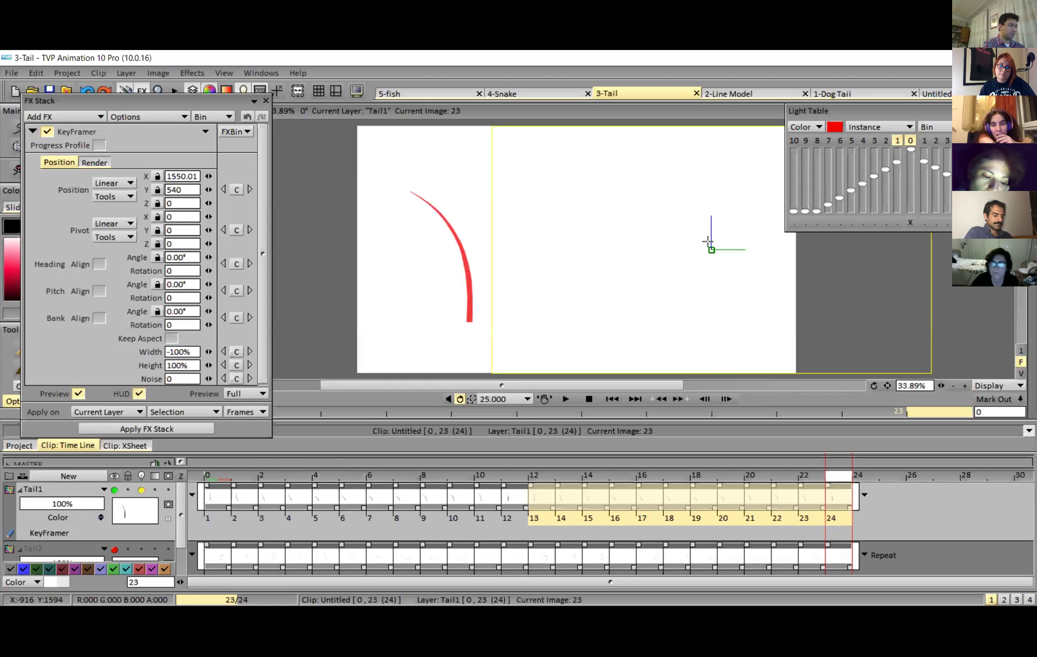
{"action": "left_click", "coordinate": [441, 251]}
{"action": "left_click_drag", "start_coordinate": [439, 250], "coordinate": [362, 247]}
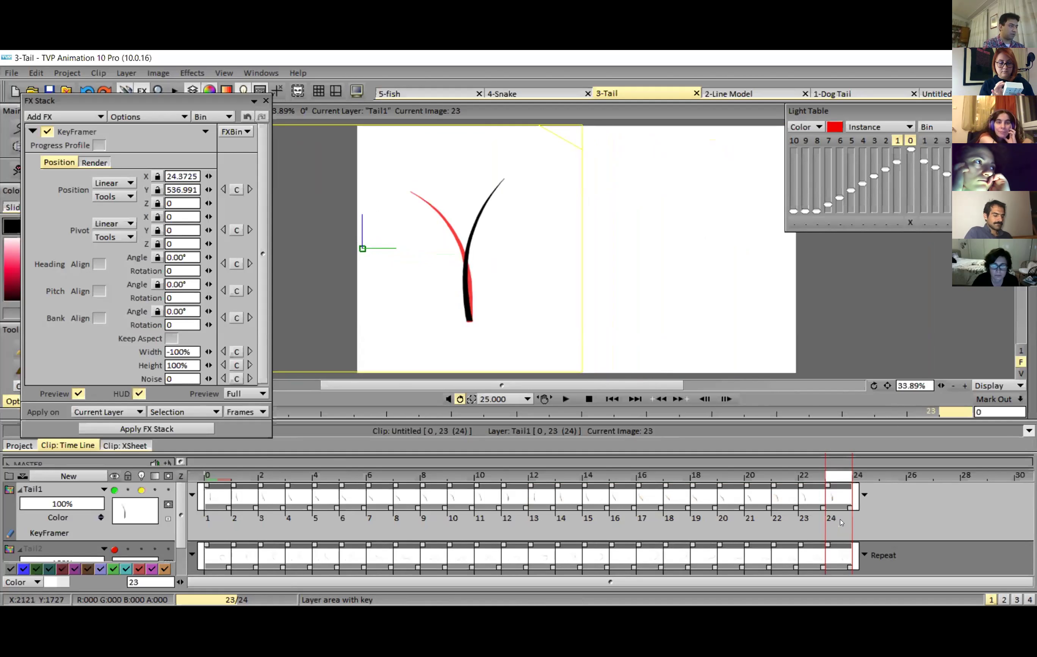
{"action": "left_click", "coordinate": [539, 535], "text": "shift"}
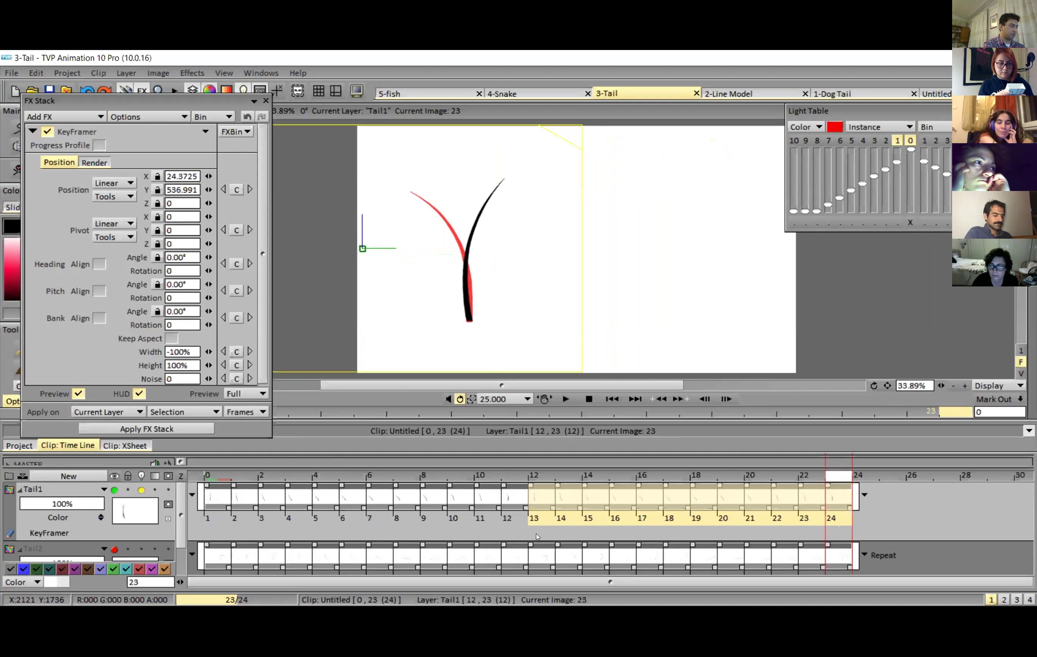
{"action": "left_click", "coordinate": [537, 537]}
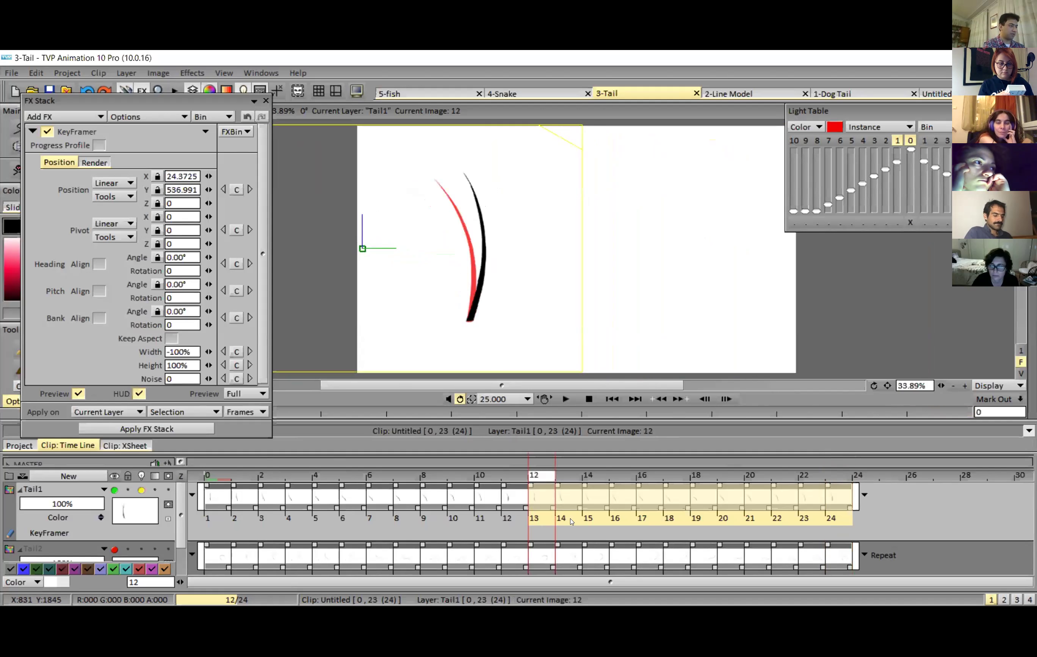
{"action": "left_click", "coordinate": [192, 429]}
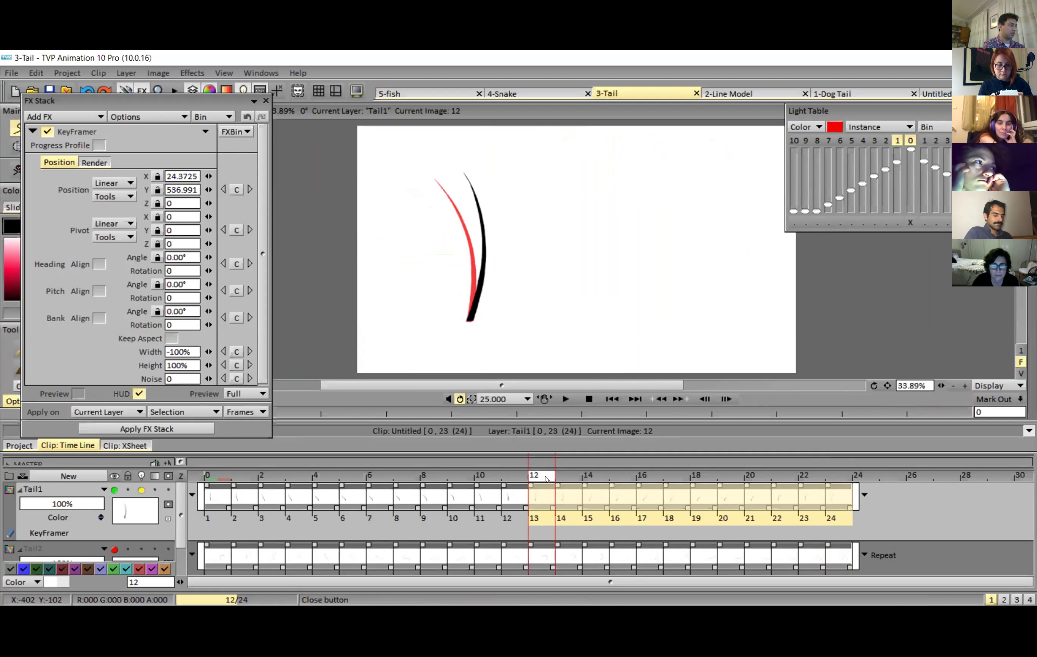
Step: Play back the full 24-frame tail loop and scrub through its second half to review the mirrored swing
{"action": "left_click", "coordinate": [565, 399]}
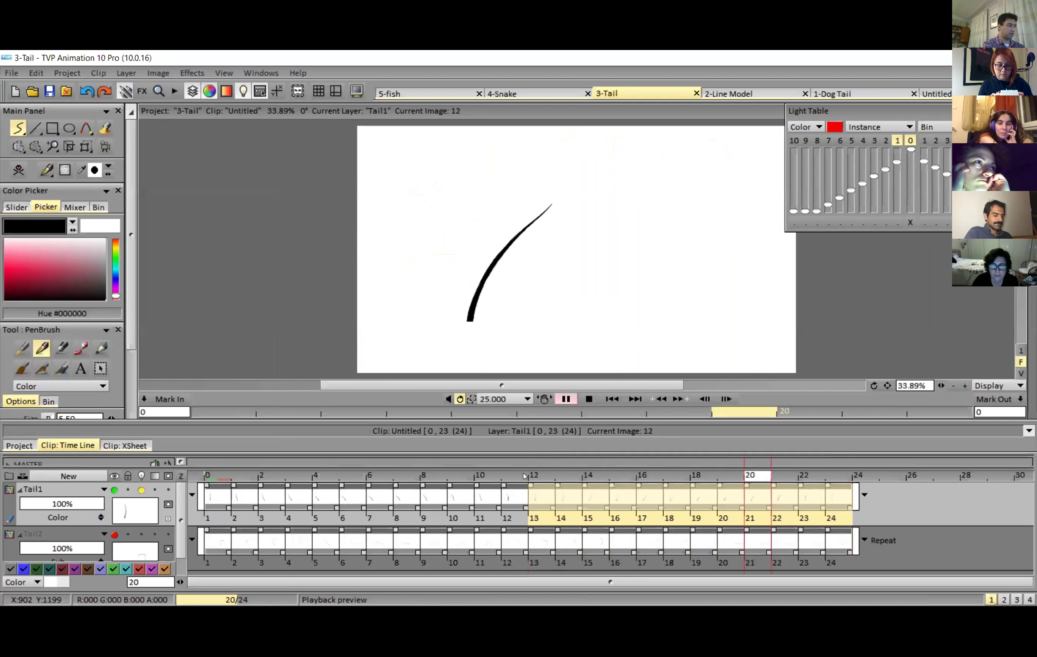
{"action": "left_click", "coordinate": [565, 399]}
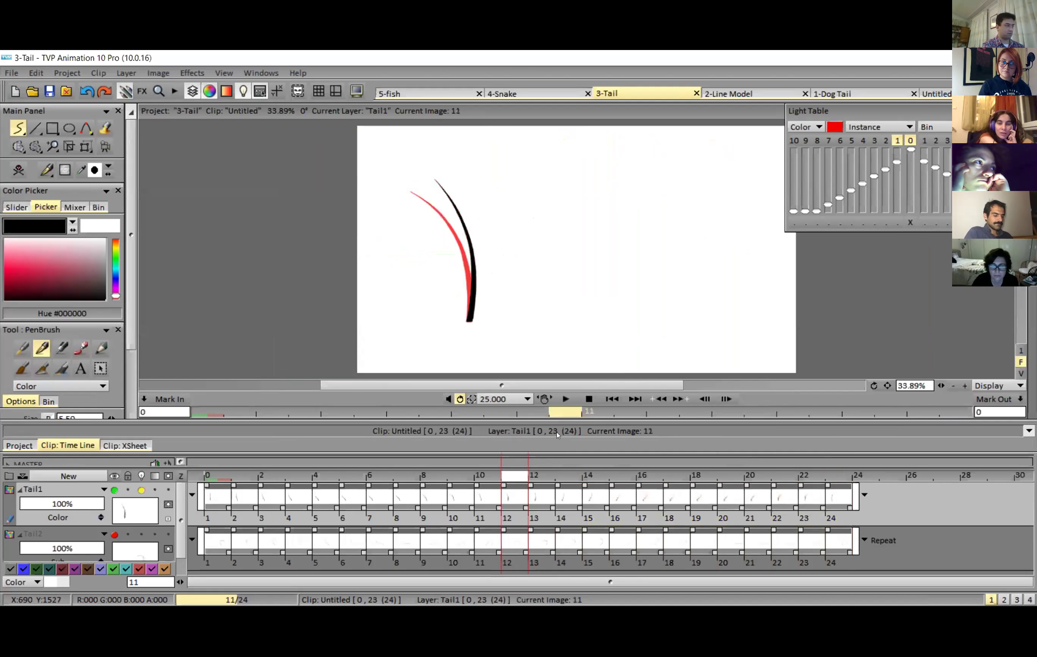
{"action": "left_click", "coordinate": [565, 399]}
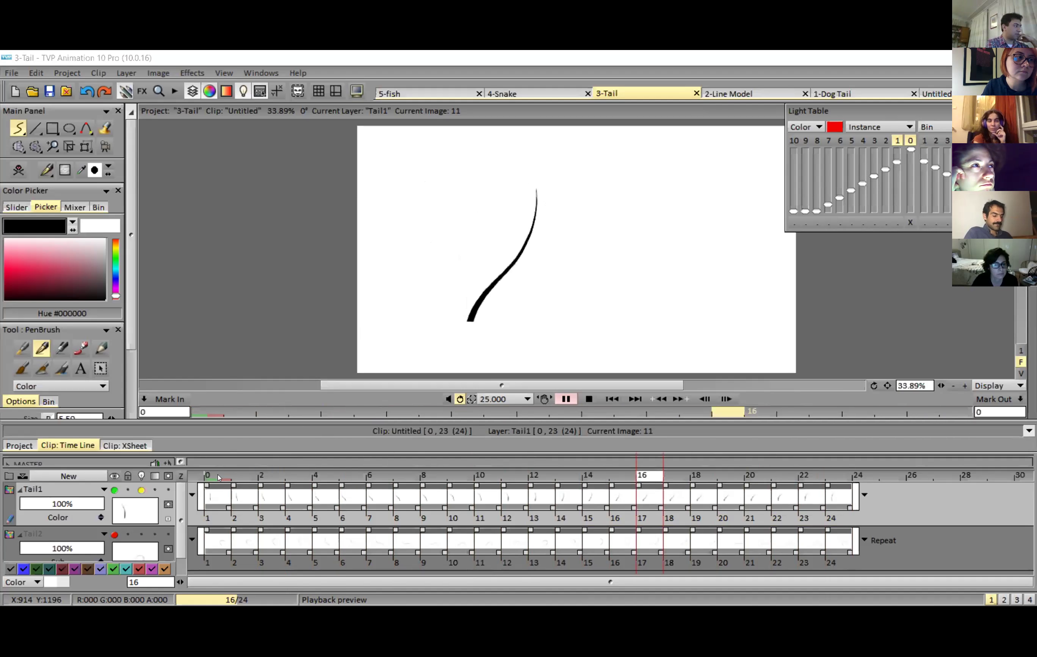
{"action": "mouse_move", "coordinate": [480, 478]}
{"action": "left_mouse_down"}
{"action": "mouse_move", "coordinate": [832, 482]}
{"action": "mouse_move", "coordinate": [748, 480]}
{"action": "mouse_move", "coordinate": [800, 482]}
{"action": "mouse_move", "coordinate": [795, 499]}
{"action": "left_mouse_up"}
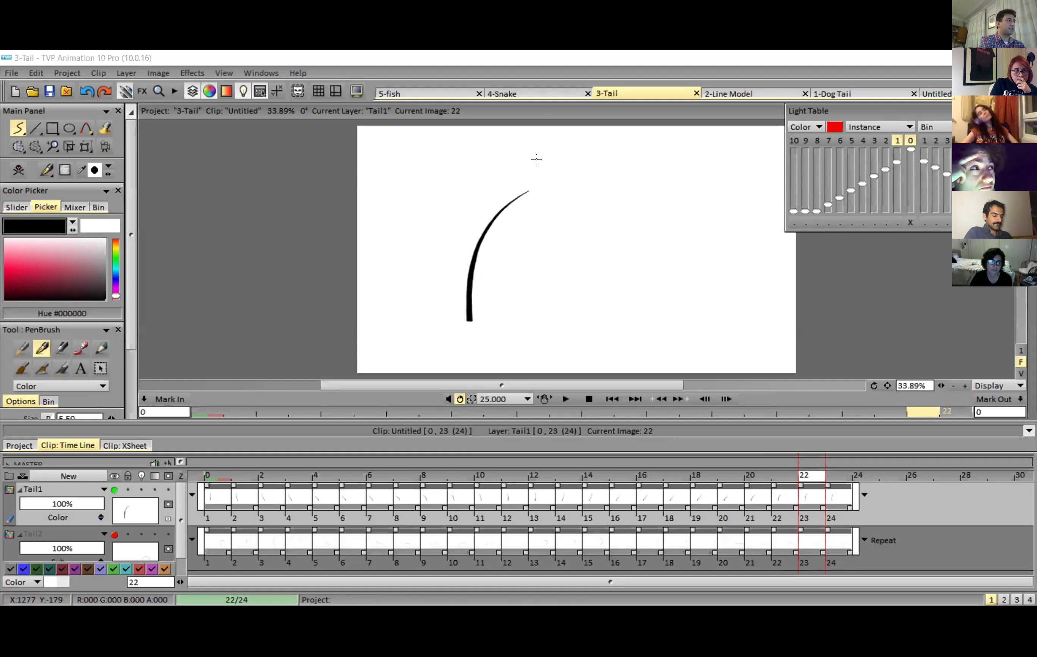
Step: Open the 4-Snake project and trace the snake's hanging body and head with three separate #FF2B5D strokes
{"action": "left_click", "coordinate": [545, 94]}
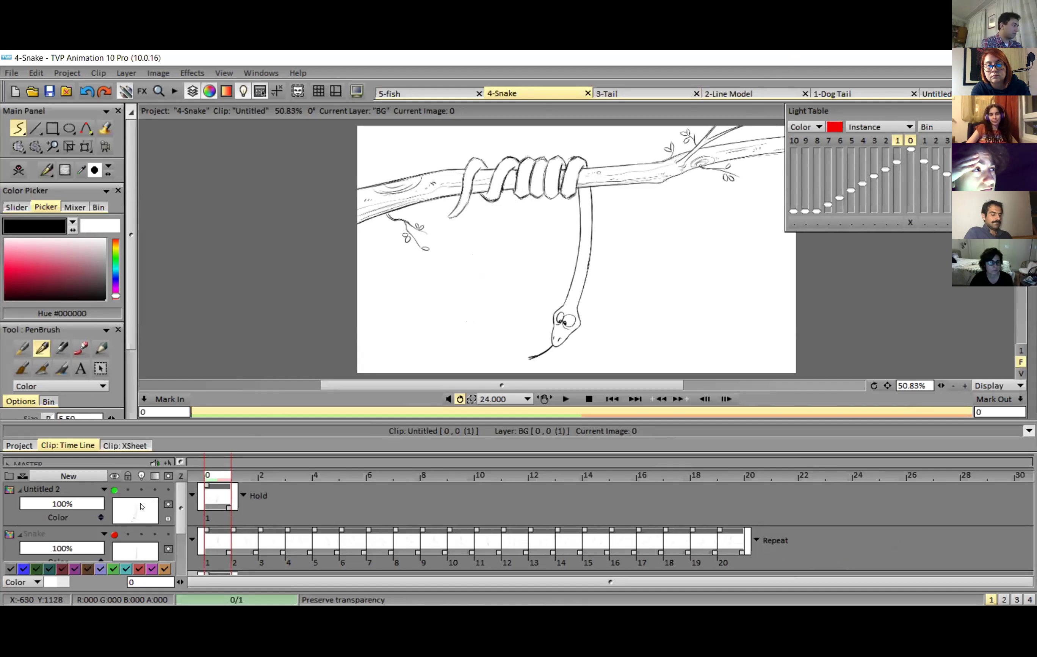
{"action": "left_click", "coordinate": [30, 267]}
{"action": "left_click_drag", "start_coordinate": [0, 263], "coordinate": [4, 262]}
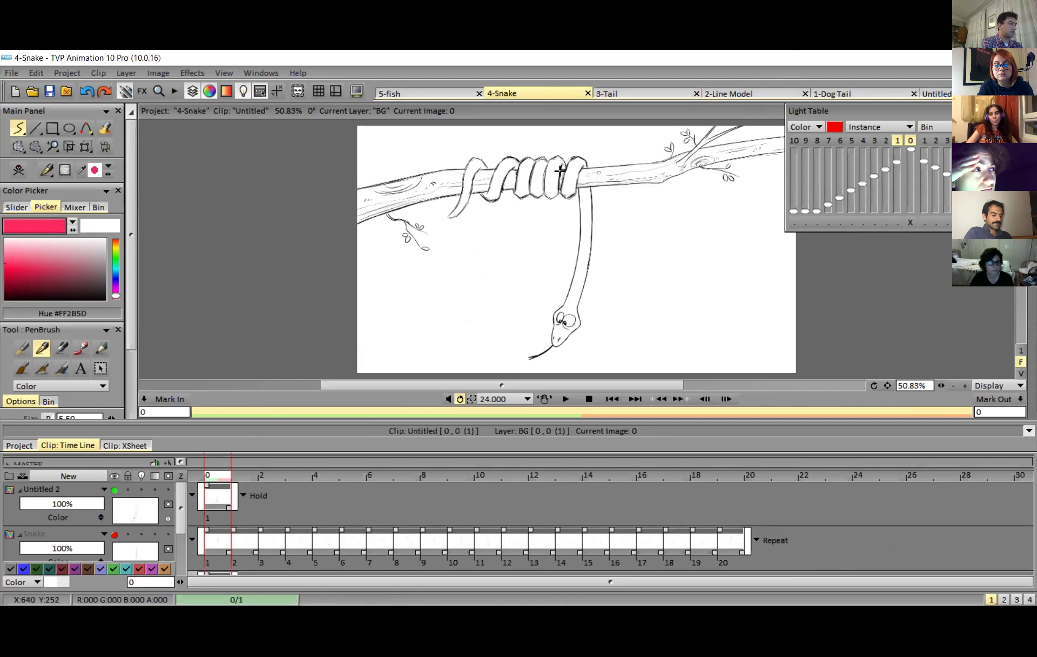
{"action": "mouse_move", "coordinate": [576, 168]}
{"action": "left_mouse_down"}
{"action": "mouse_move", "coordinate": [579, 259]}
{"action": "mouse_move", "coordinate": [585, 223]}
{"action": "mouse_move", "coordinate": [566, 300]}
{"action": "mouse_move", "coordinate": [553, 338]}
{"action": "left_mouse_up"}
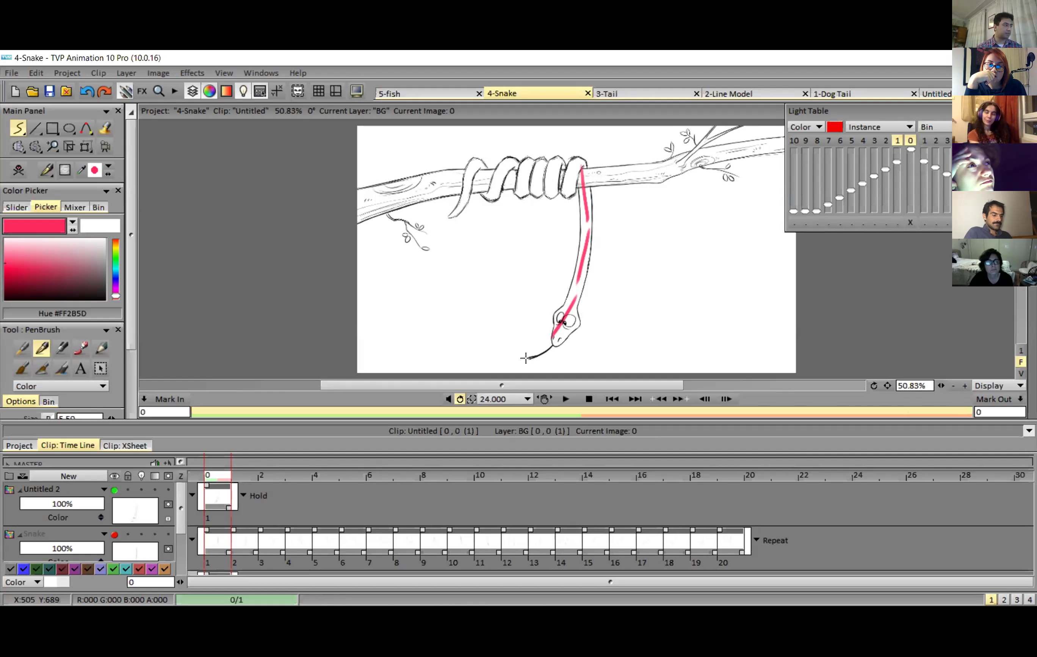
Step: Hide the Untitled 2 layer, show the Snake layer and review its swinging line animation, returning to frame 0
{"action": "left_click", "coordinate": [116, 491]}
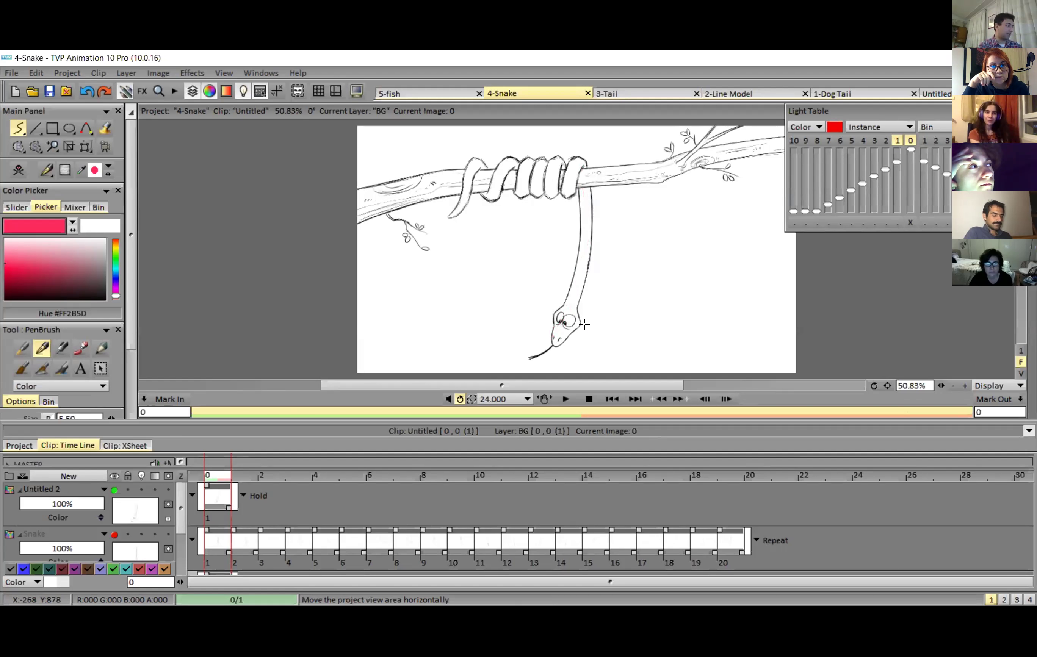
{"action": "left_click", "coordinate": [115, 533]}
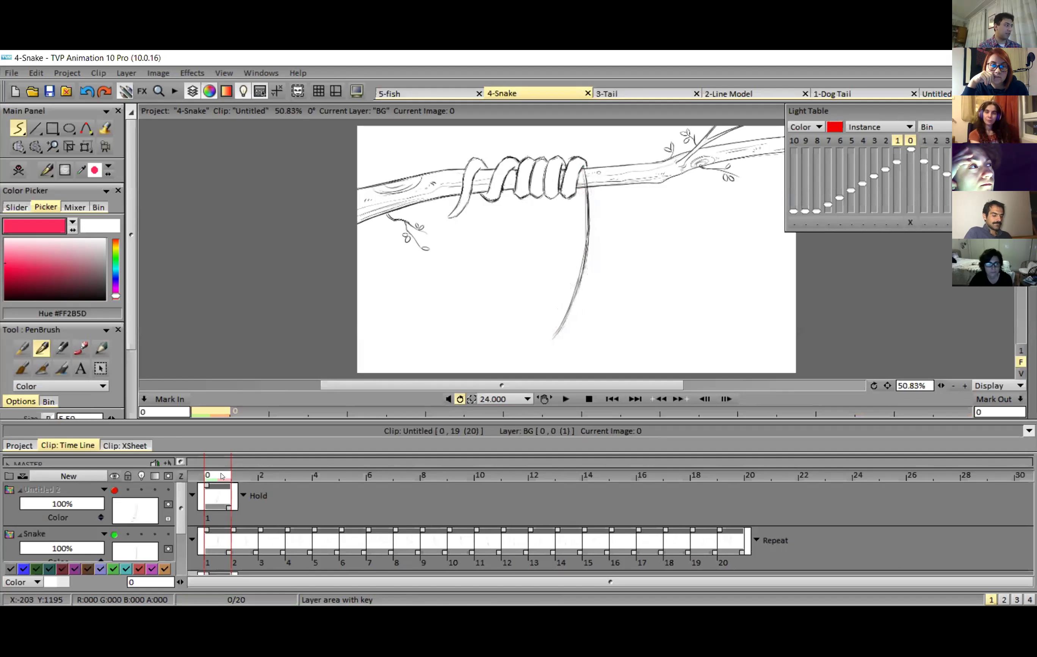
{"action": "scroll", "coordinate": [326, 482], "scroll_direction": "down", "scroll_amount": 1}
{"action": "key", "text": "Right"}
{"action": "left_click_drag", "start_coordinate": [461, 499], "coordinate": [722, 485]}
{"action": "key", "text": "Home"}
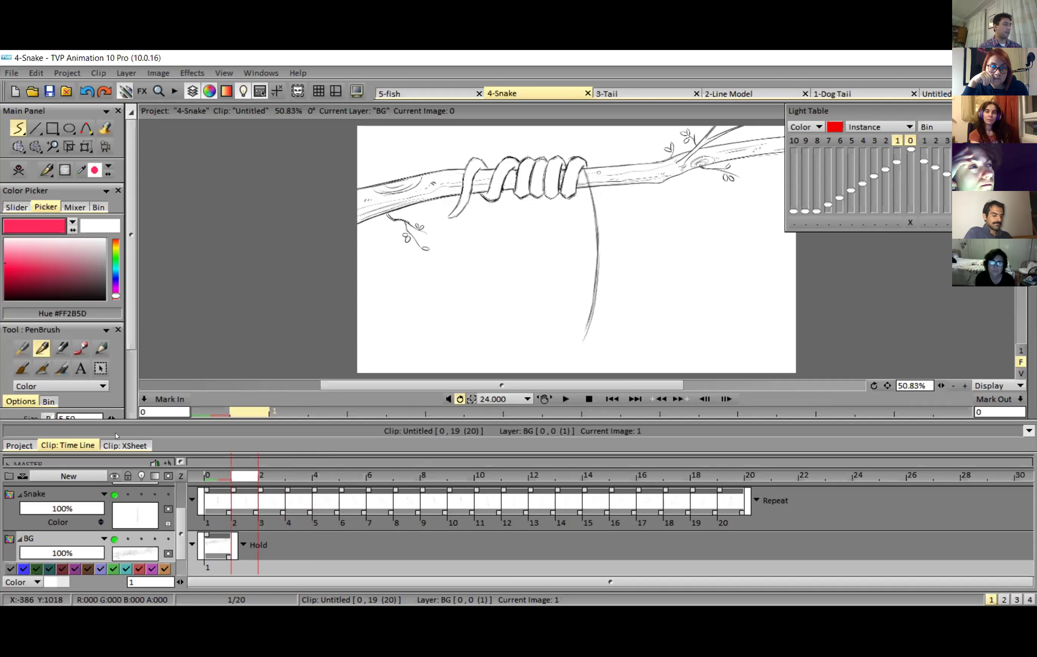
{"action": "key", "text": "Left"}
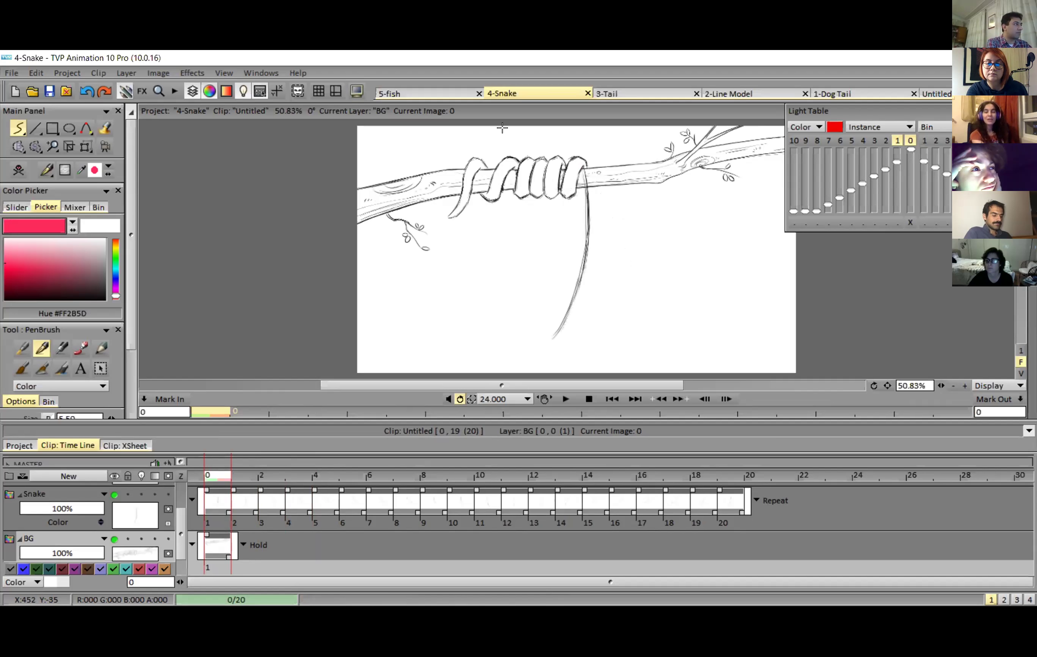
{"action": "mouse_move", "coordinate": [502, 127]}
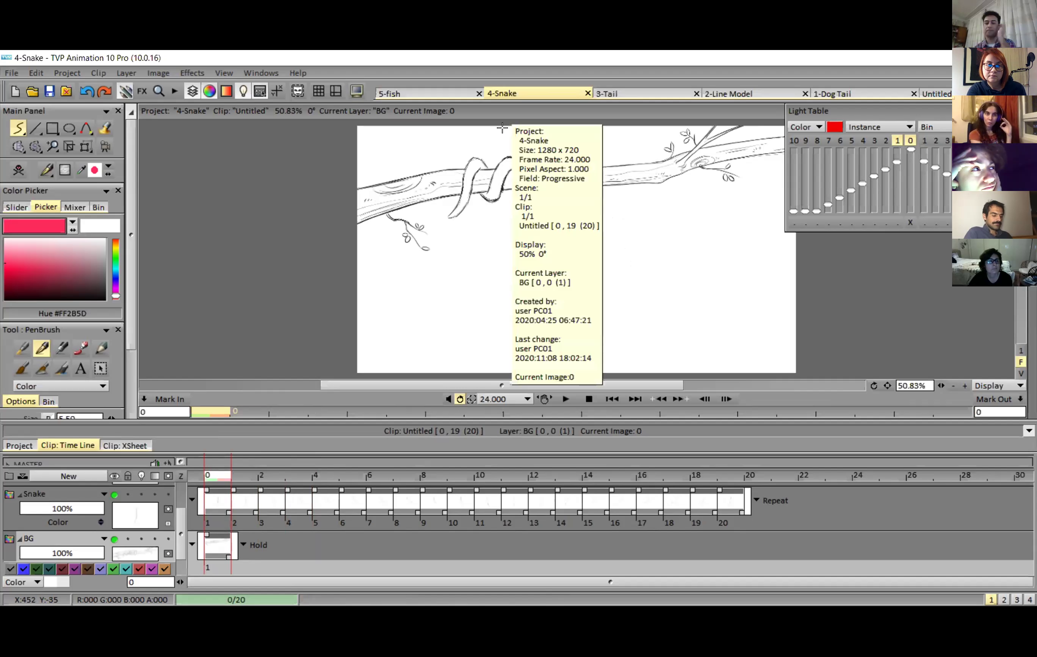
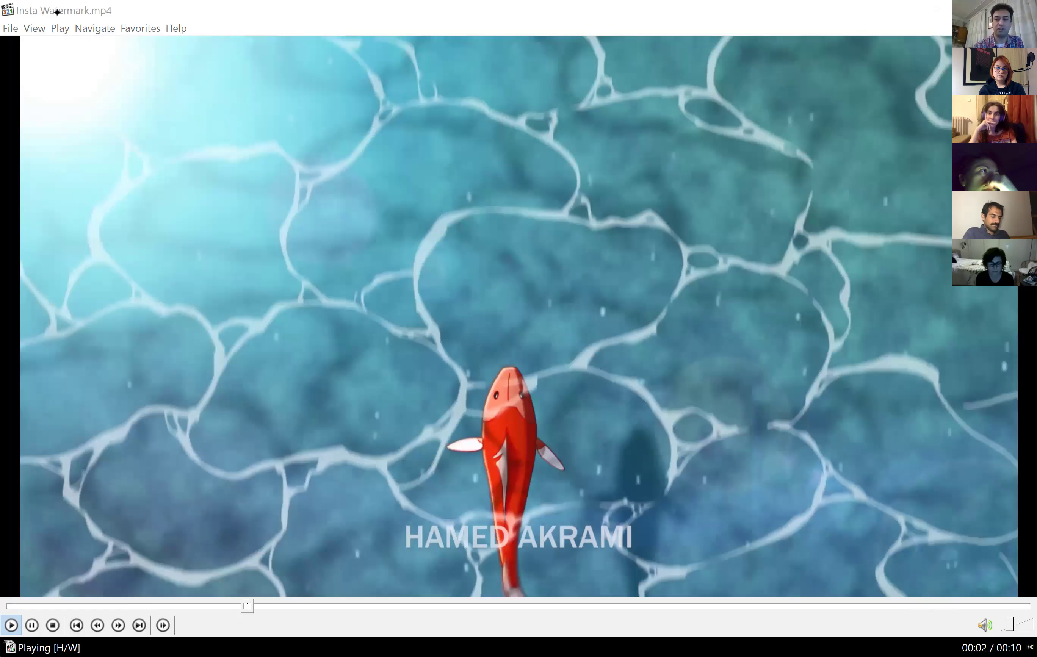
Step: Switch from the koi video to the 5-fish project, then show and select the Untitled 2 layer
{"action": "left_click", "coordinate": [57, 12]}
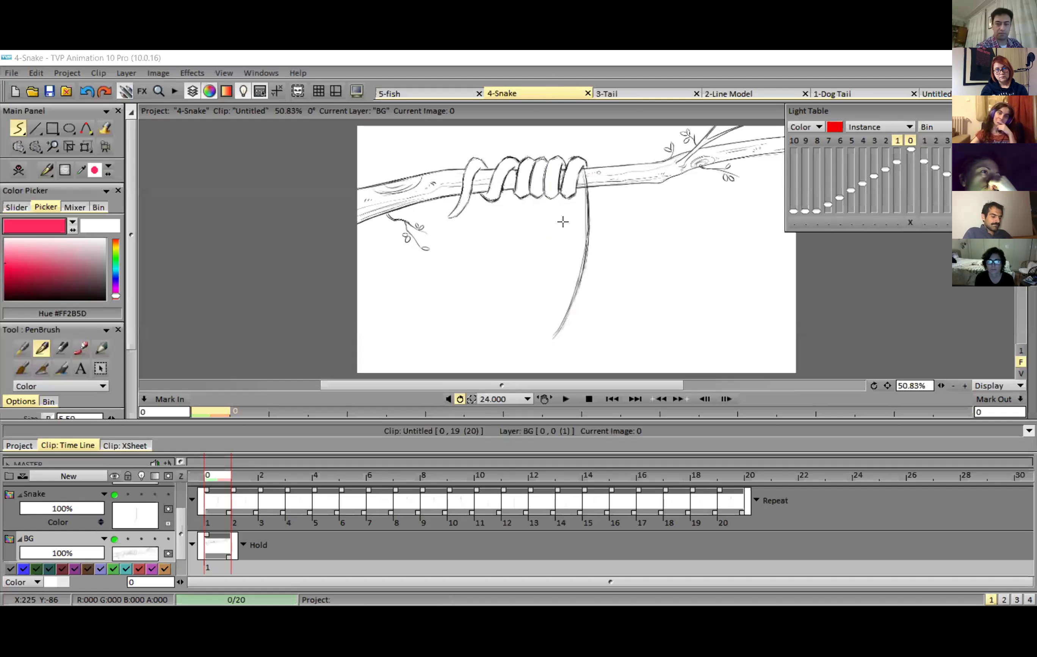
{"action": "key", "text": "ctrl+Tab"}
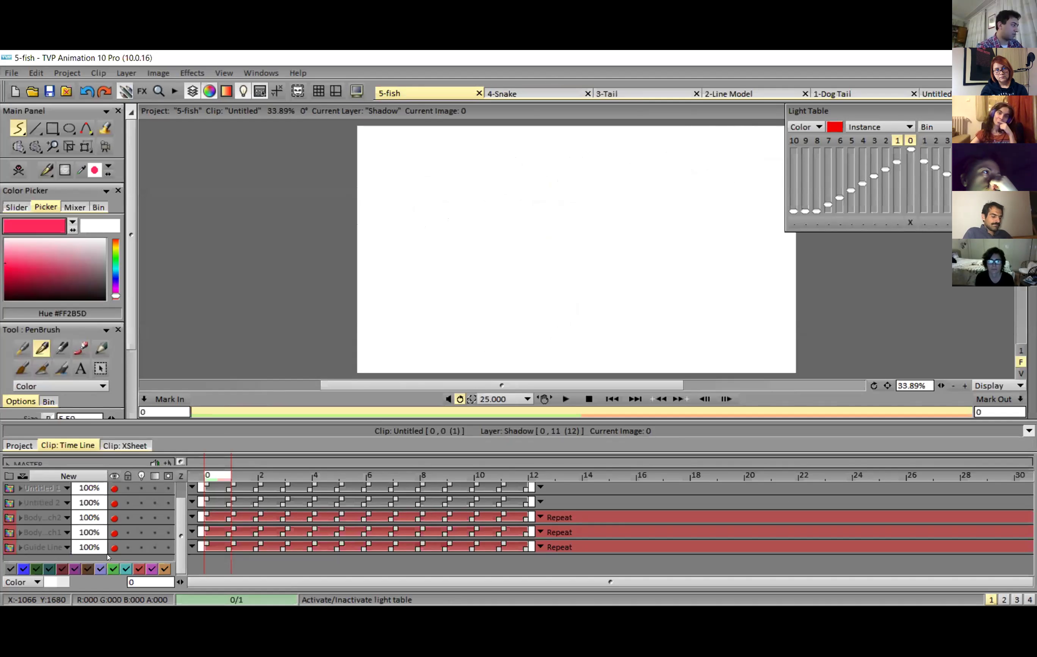
{"action": "left_click", "coordinate": [113, 503]}
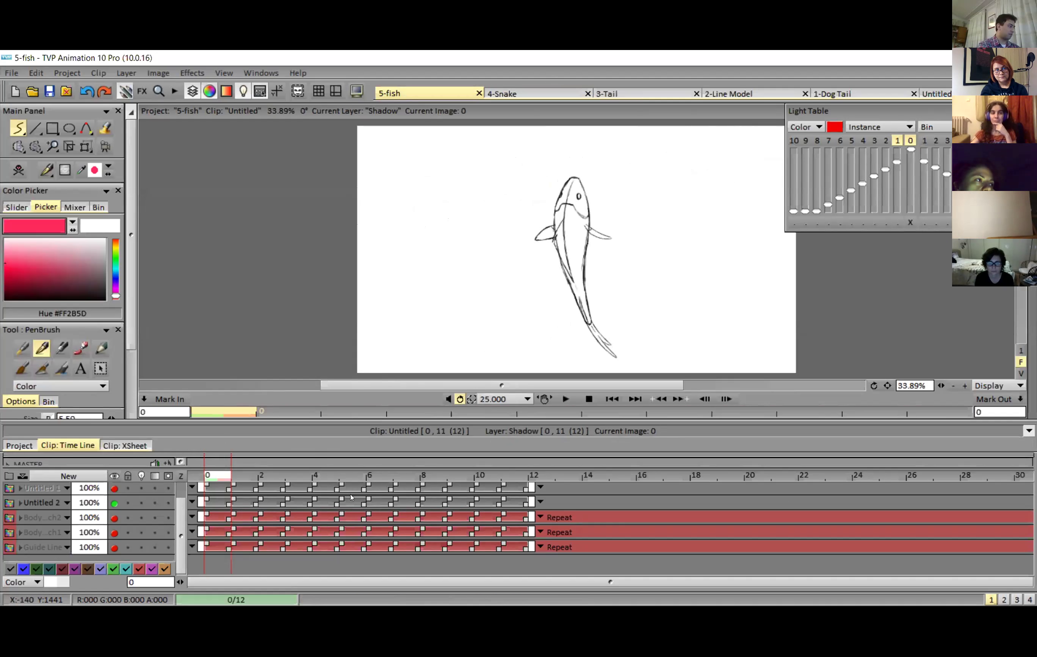
{"action": "left_click", "coordinate": [32, 504]}
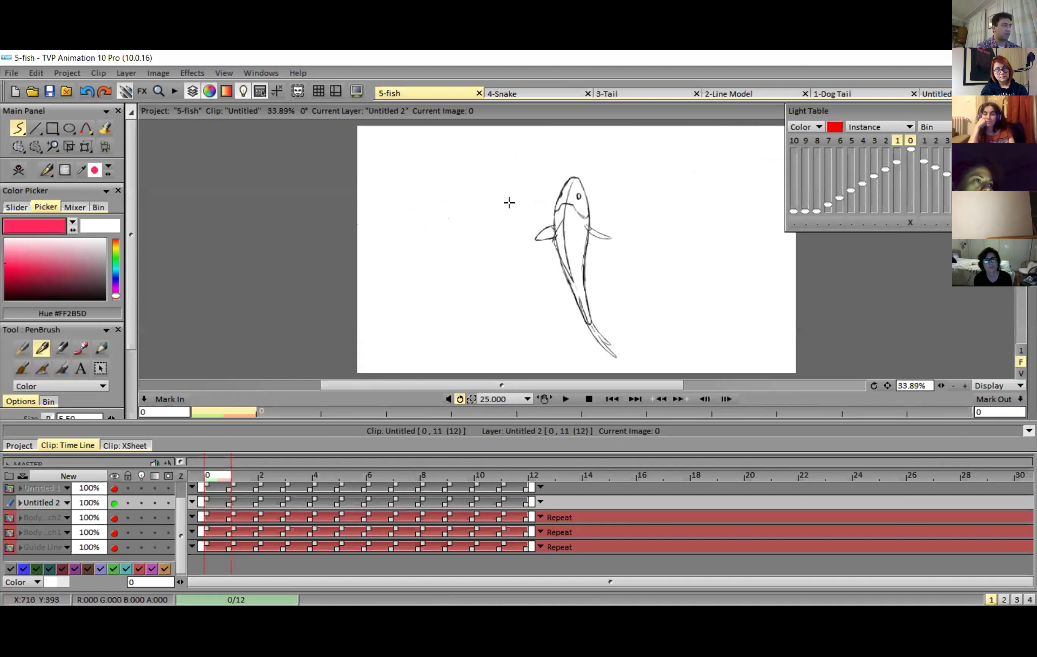
Step: Sketch a three-part #FF2B5D curve beside the fish's body and undo all its strokes
{"action": "mouse_move", "coordinate": [521, 186]}
{"action": "left_mouse_down"}
{"action": "mouse_move", "coordinate": [503, 236]}
{"action": "mouse_move", "coordinate": [509, 297]}
{"action": "mouse_move", "coordinate": [538, 344]}
{"action": "left_mouse_up"}
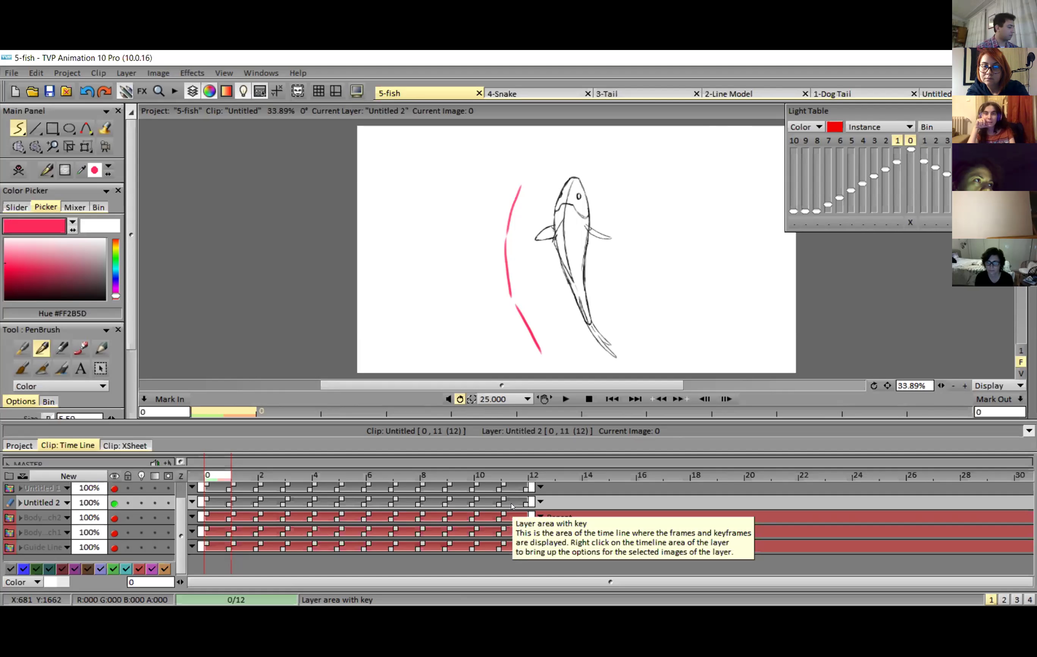
{"action": "key", "text": "ctrl+z"}
{"action": "key", "text": "ctrl+z"}
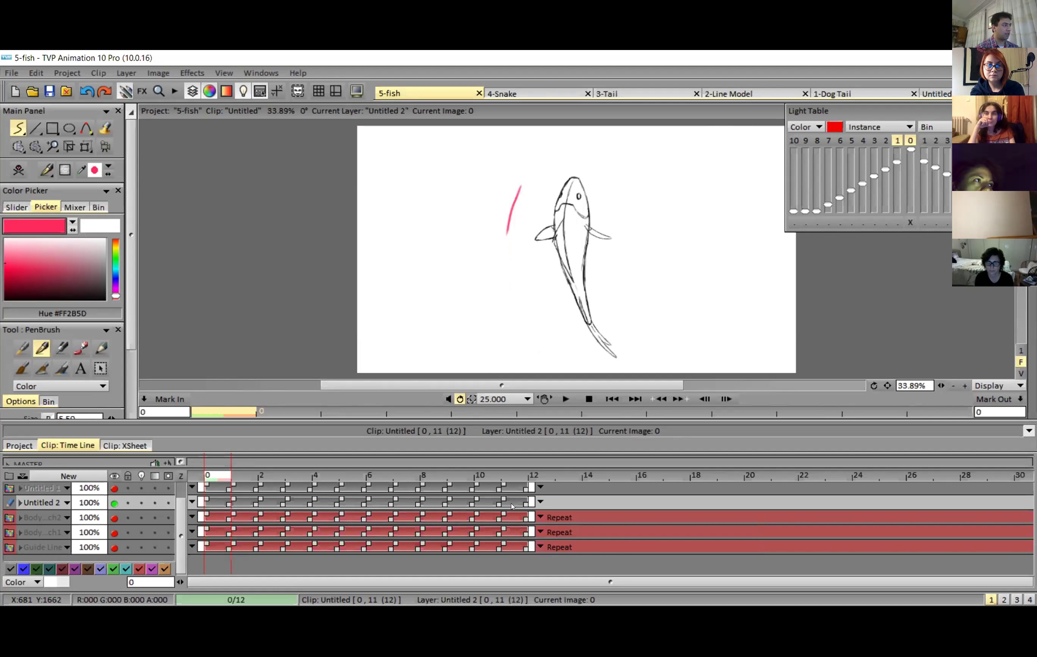
{"action": "key", "text": "ctrl+z"}
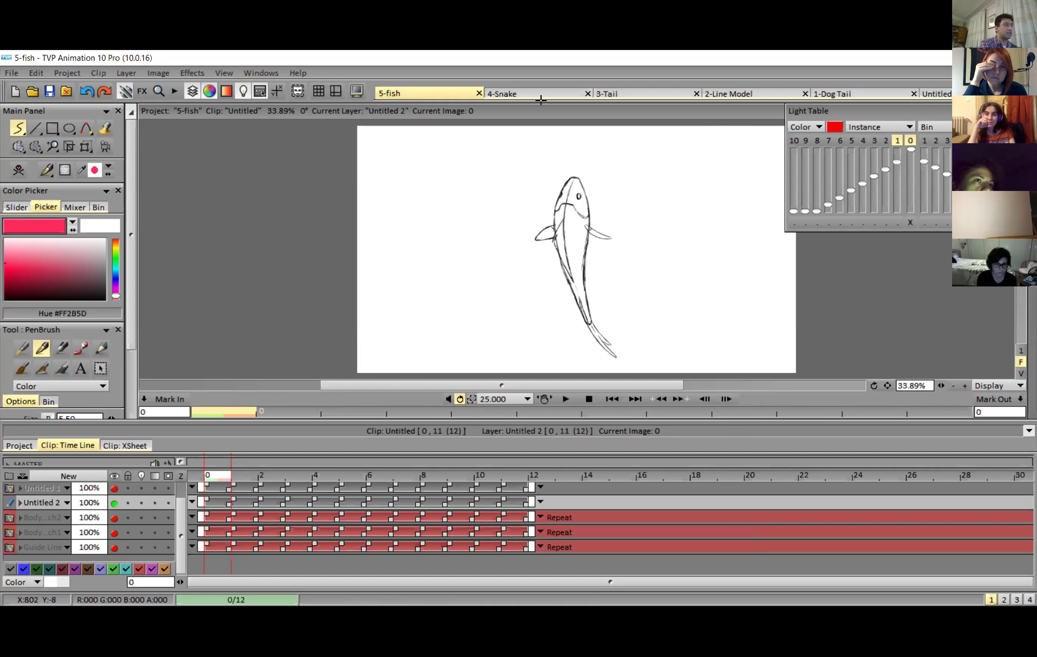
Step: Play the Tail1 loop in the 3-Tail project, compare it with the 4-Snake drawing, and return the tail to frame 0
{"action": "left_click", "coordinate": [659, 97]}
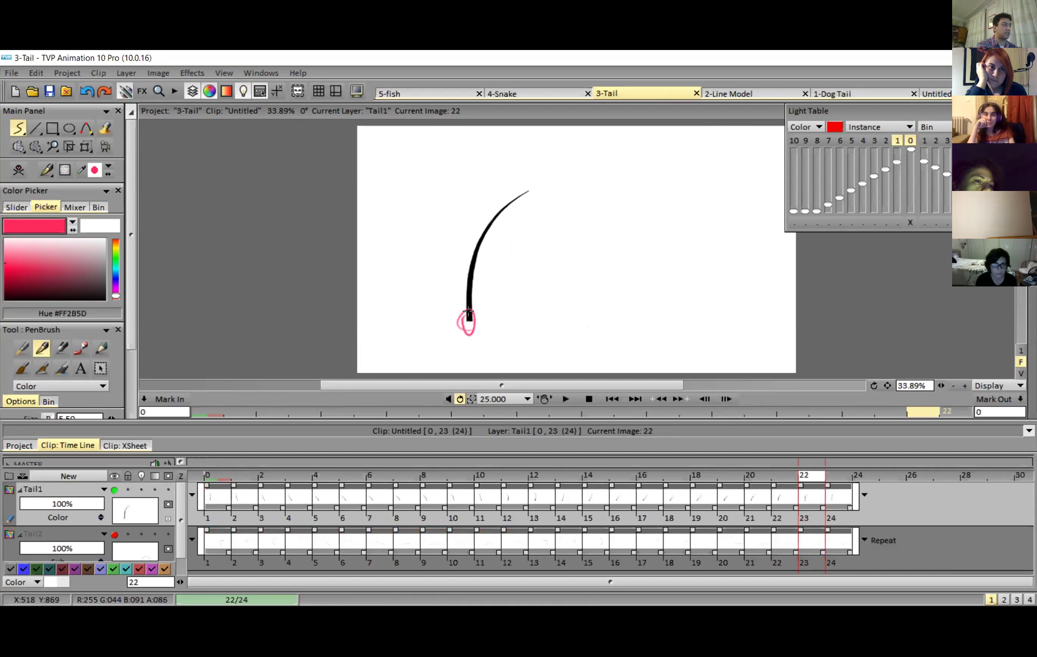
{"action": "left_click", "coordinate": [565, 399]}
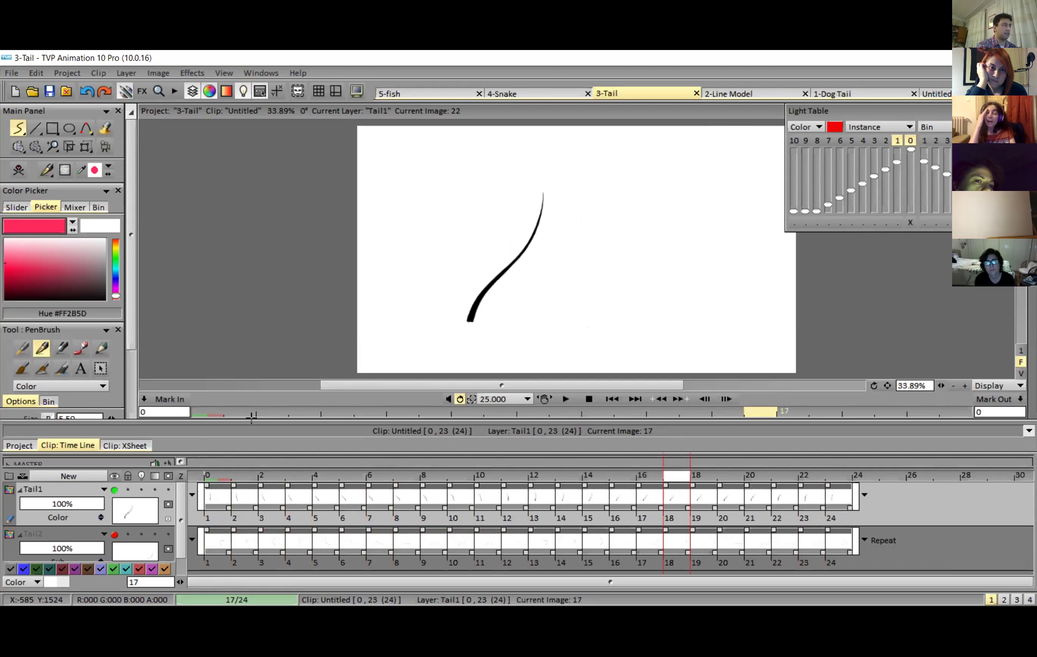
{"action": "key", "text": "ctrl+shift+Tab"}
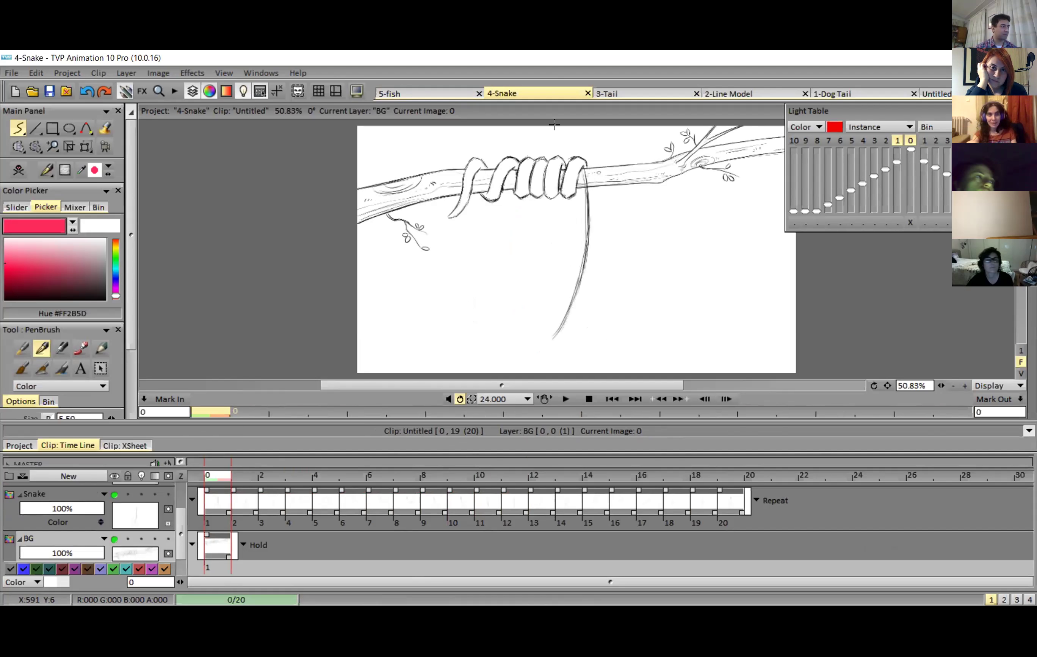
{"action": "key", "text": "ctrl+Tab"}
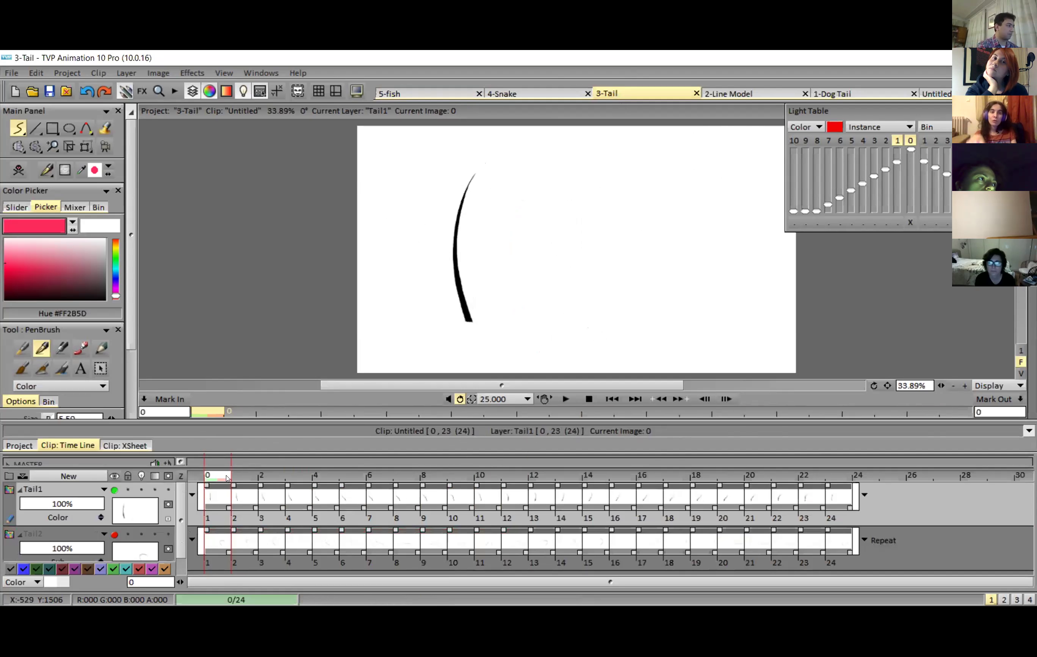
{"action": "left_click", "coordinate": [311, 485]}
{"action": "key", "text": "Home"}
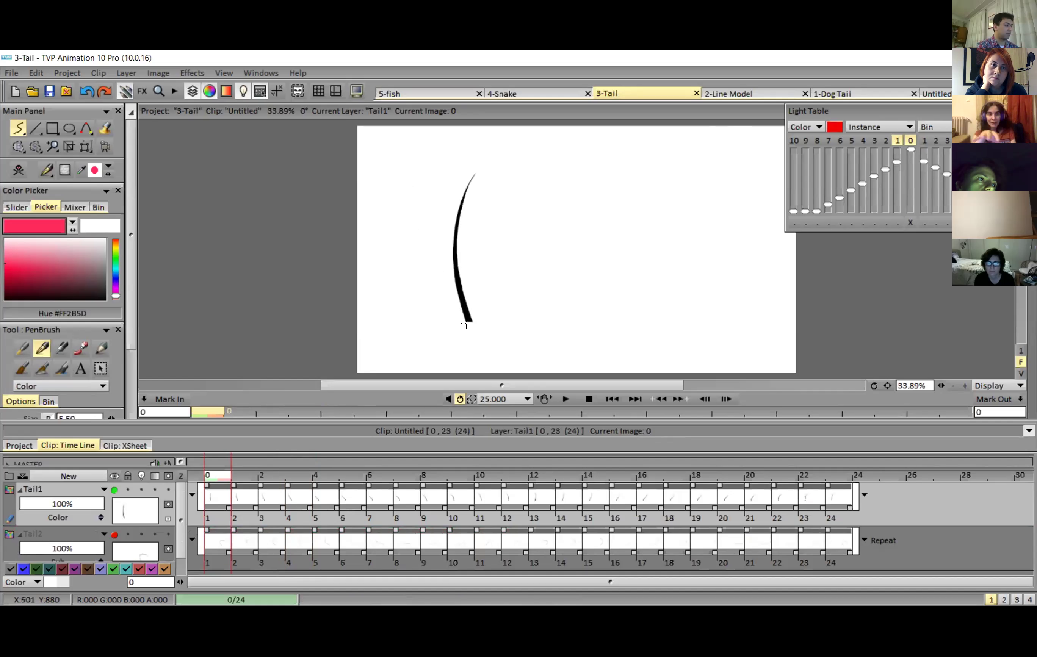
Step: Show the Tail2 layer and circle the base of both tails in #FF2B5D
{"action": "left_click", "coordinate": [115, 535]}
{"action": "left_click_drag", "start_coordinate": [639, 318], "coordinate": [637, 315]}
{"action": "left_click_drag", "start_coordinate": [468, 319], "coordinate": [470, 319]}
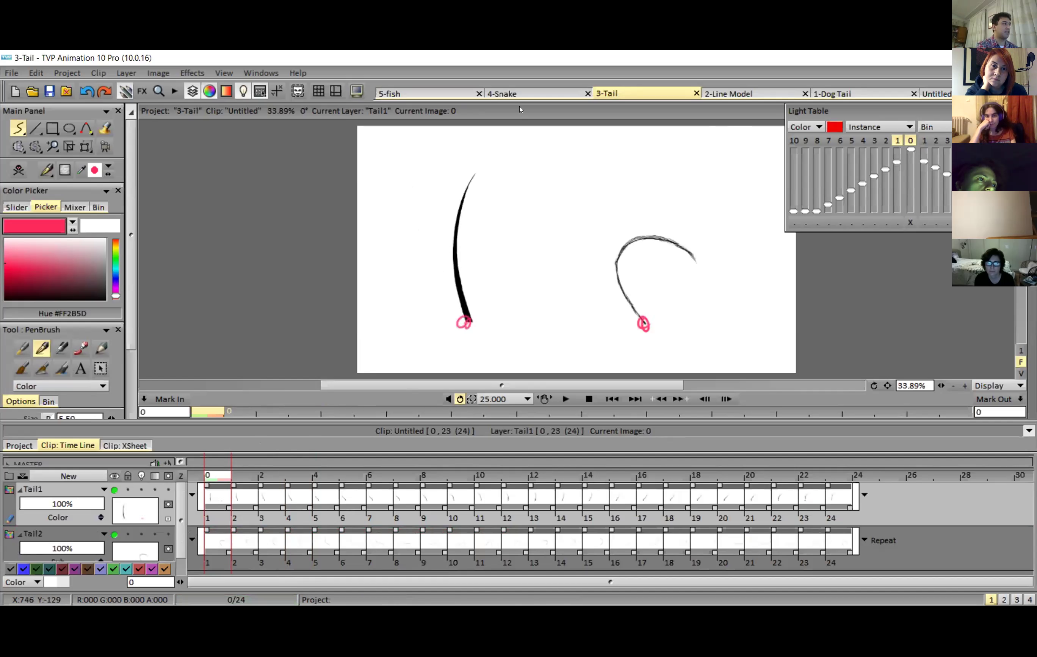
Step: Open the 5-fish project and scrub through the fish's swimming frames up to frame 12
{"action": "key", "text": "ctrl+Tab"}
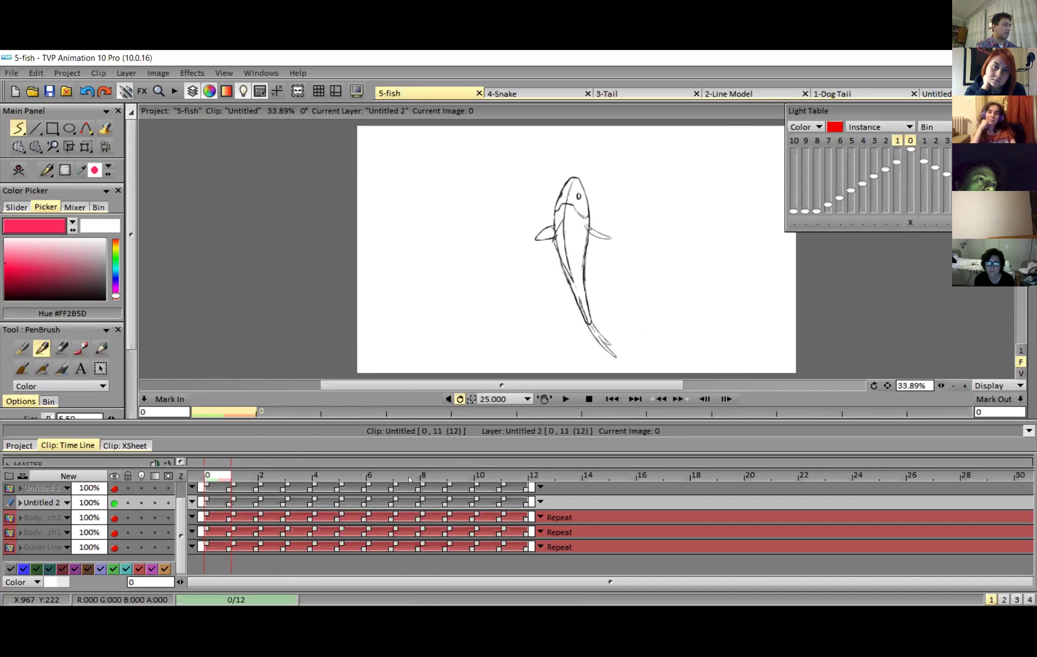
{"action": "left_click", "coordinate": [244, 476]}
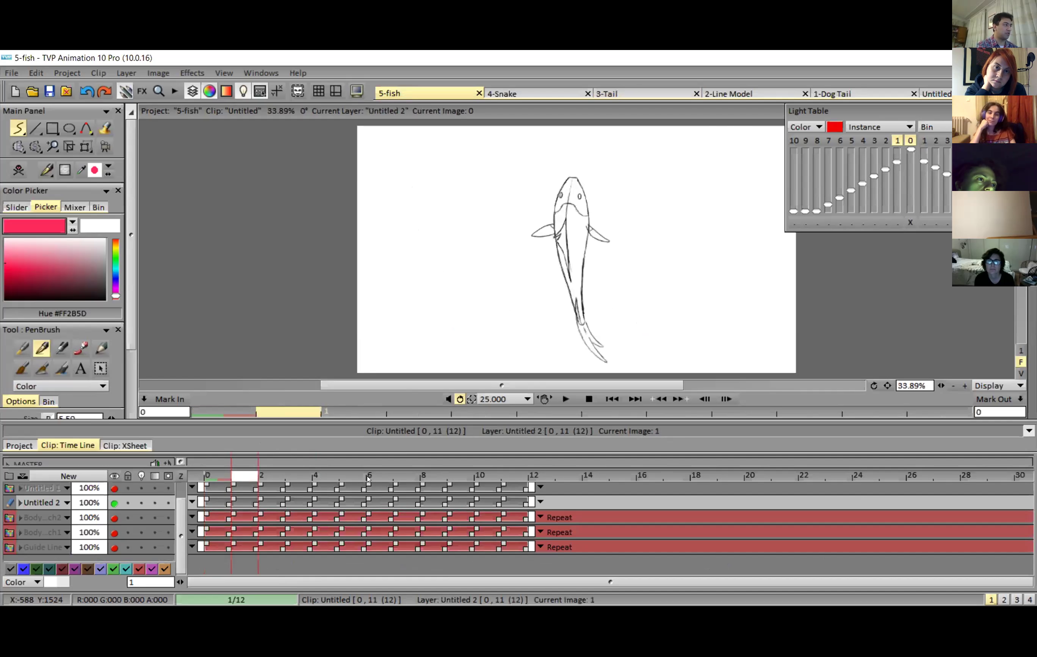
{"action": "mouse_move", "coordinate": [420, 476]}
{"action": "left_mouse_down"}
{"action": "mouse_move", "coordinate": [296, 476]}
{"action": "mouse_move", "coordinate": [620, 476]}
{"action": "mouse_move", "coordinate": [407, 476]}
{"action": "left_mouse_up"}
{"action": "mouse_move", "coordinate": [278, 462]}
{"action": "left_mouse_down"}
{"action": "mouse_move", "coordinate": [235, 469]}
{"action": "mouse_move", "coordinate": [535, 462]}
{"action": "mouse_move", "coordinate": [515, 476]}
{"action": "mouse_move", "coordinate": [246, 476]}
{"action": "mouse_move", "coordinate": [515, 480]}
{"action": "mouse_move", "coordinate": [243, 480]}
{"action": "mouse_move", "coordinate": [542, 480]}
{"action": "left_mouse_up"}
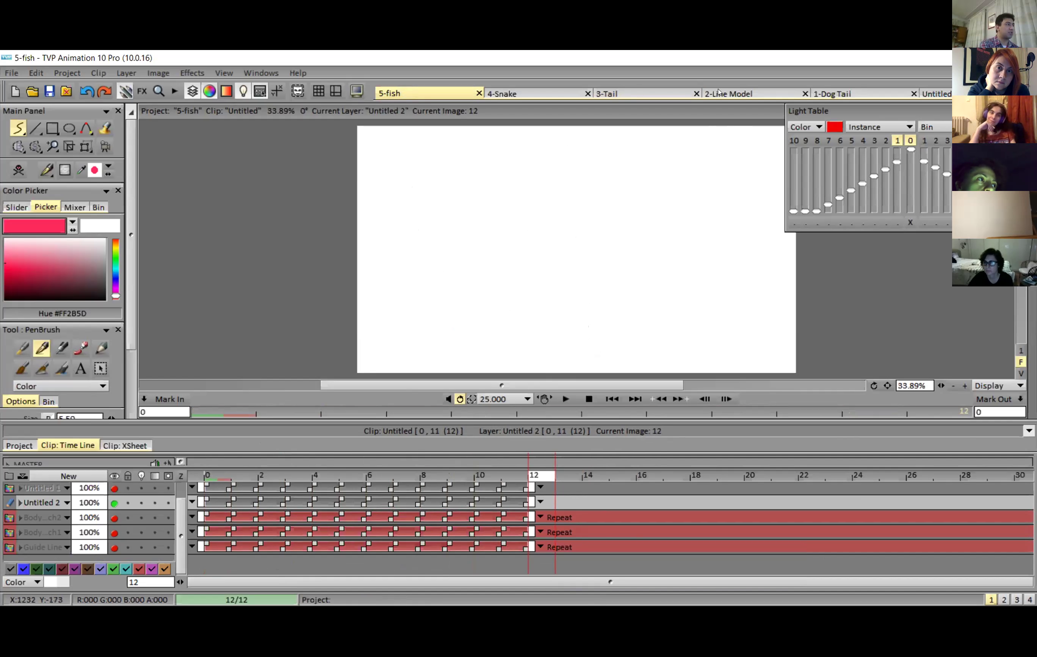
Step: Scrub the swinging line in the 4-Snake project, then hide the Snake layer and show Untitled 2
{"action": "left_click", "coordinate": [504, 93]}
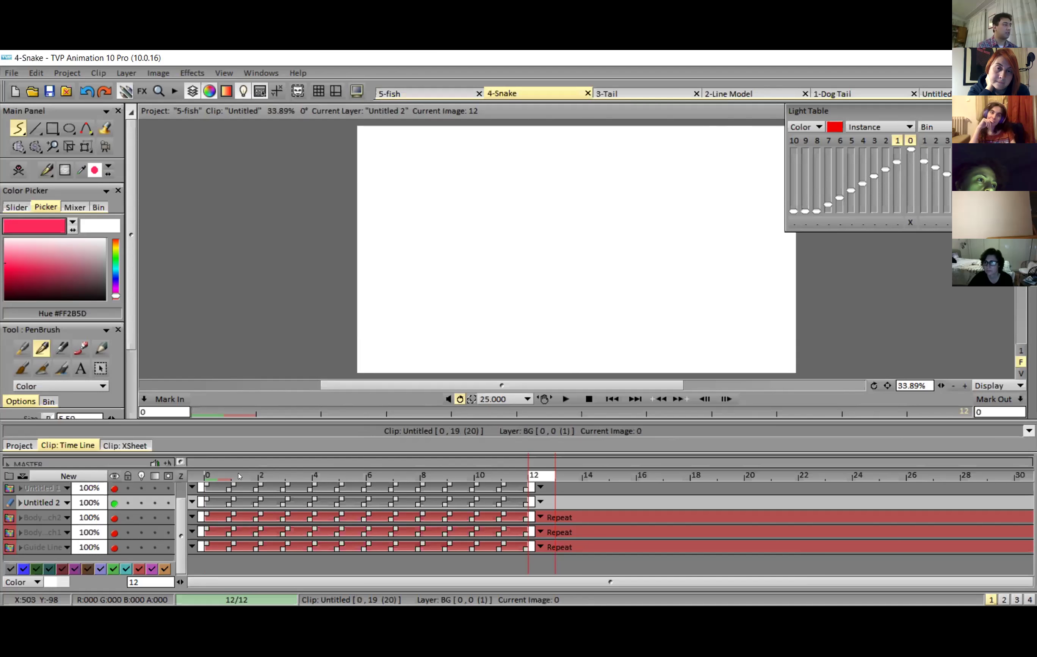
{"action": "mouse_move", "coordinate": [487, 475]}
{"action": "left_mouse_down"}
{"action": "mouse_move", "coordinate": [756, 475]}
{"action": "mouse_move", "coordinate": [704, 474]}
{"action": "left_mouse_up"}
{"action": "left_click", "coordinate": [229, 475]}
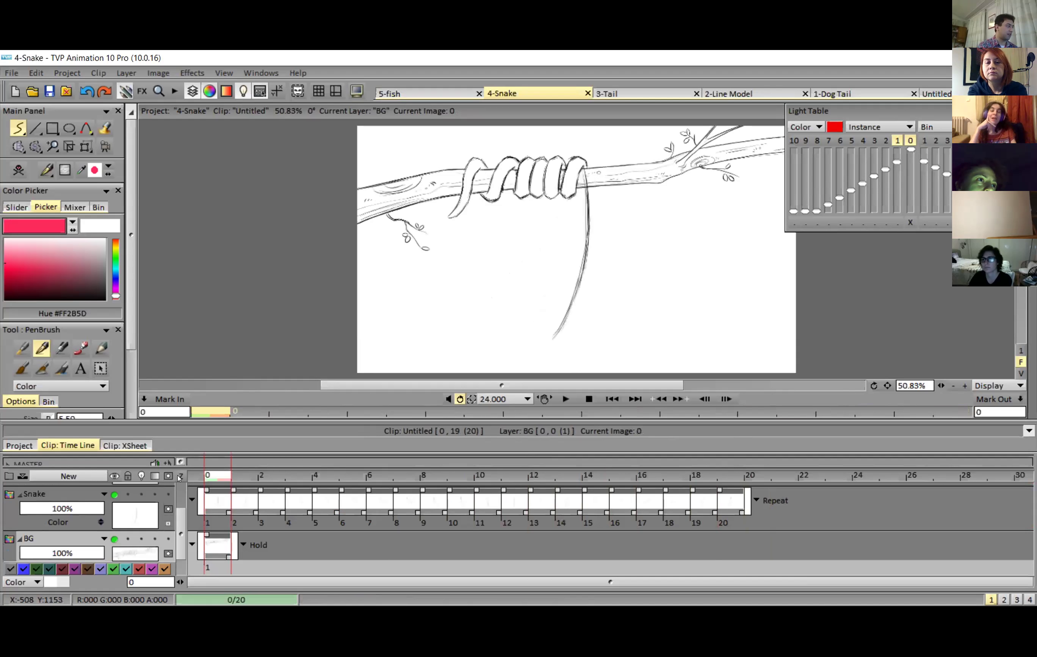
{"action": "left_click", "coordinate": [68, 476]}
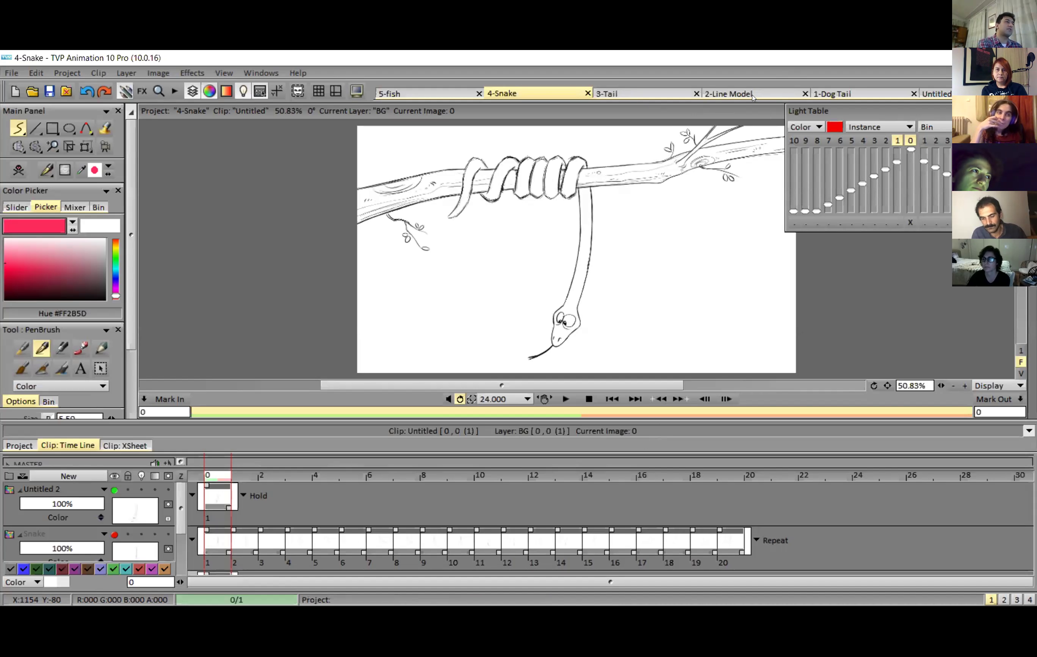
Step: Return to the 3-Tail project, undo the red circles at the tail bases, and hide the Tail2 layer
{"action": "left_click", "coordinate": [653, 96]}
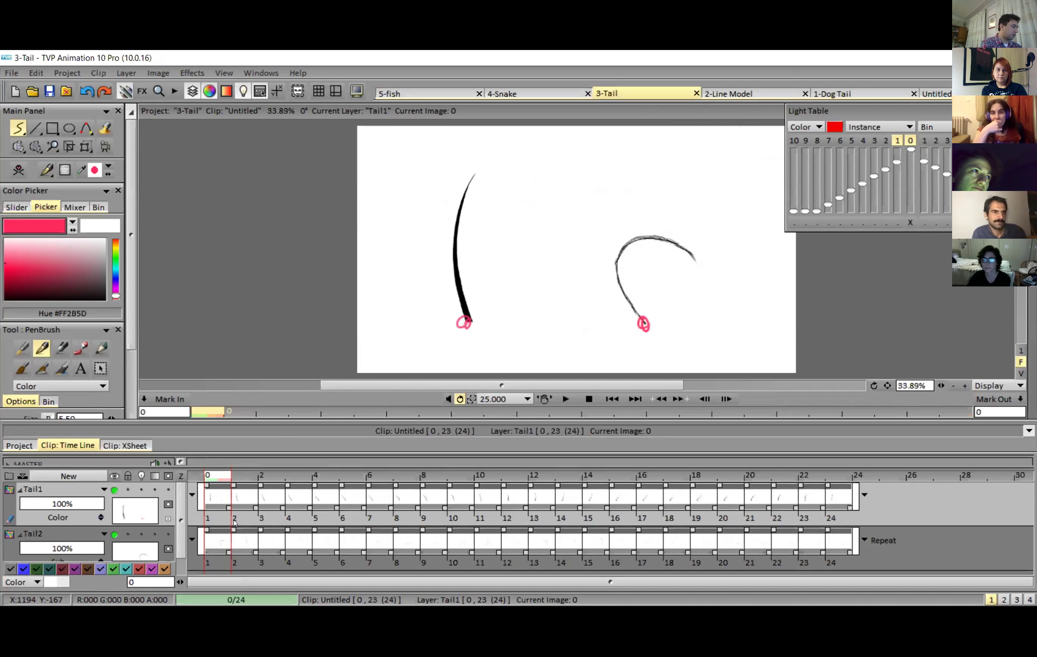
{"action": "left_click", "coordinate": [140, 536]}
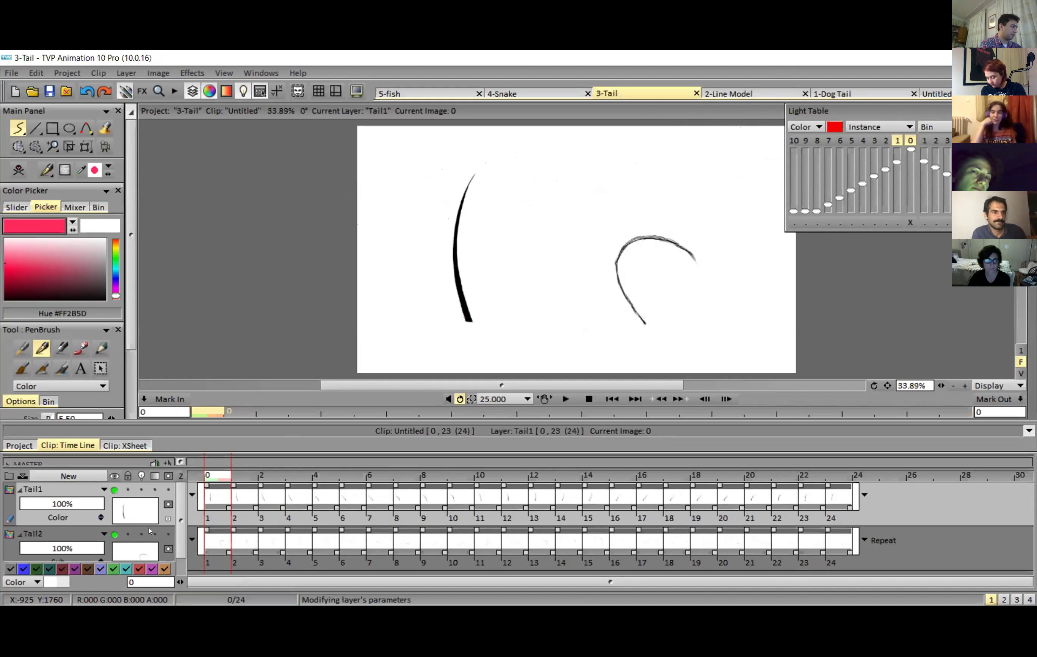
{"action": "left_click", "coordinate": [114, 535]}
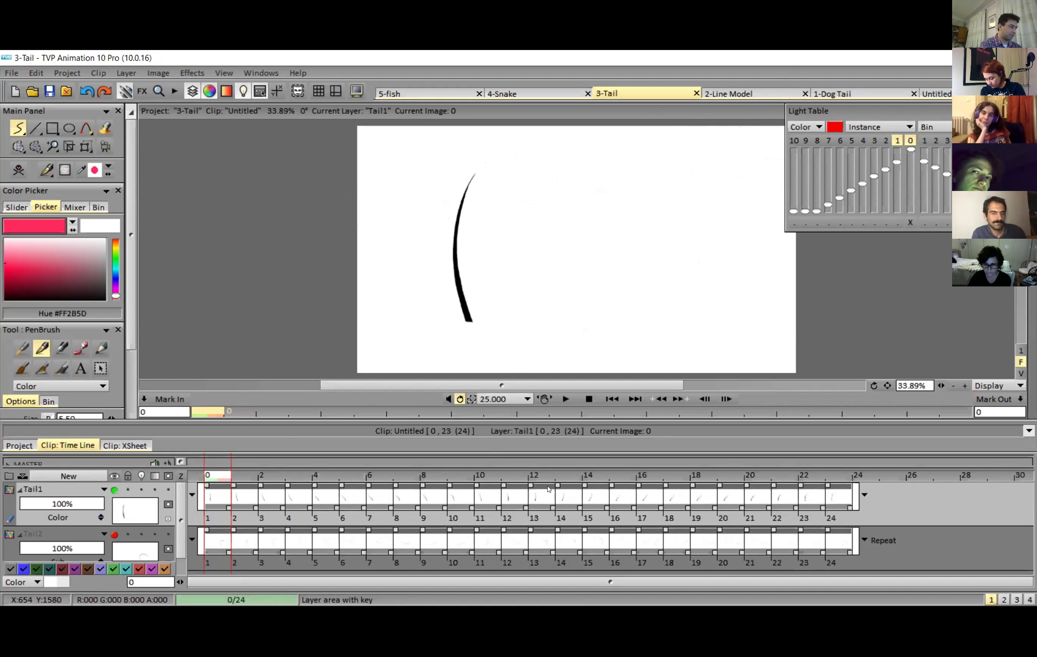
Step: Delete Tail1's images 13 to 24 and go to frame 11, the last remaining tail pose
{"action": "mouse_move", "coordinate": [531, 489]}
{"action": "left_mouse_down"}
{"action": "mouse_move", "coordinate": [844, 507]}
{"action": "mouse_move", "coordinate": [535, 506]}
{"action": "left_mouse_up"}
{"action": "key", "text": "Return"}
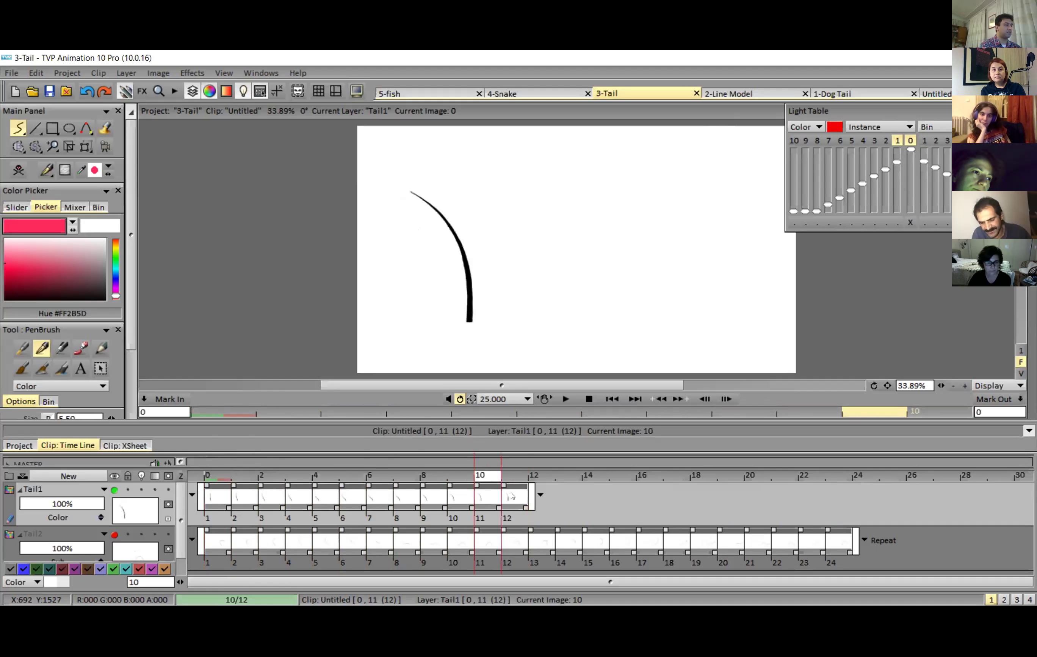
{"action": "key", "text": "Right"}
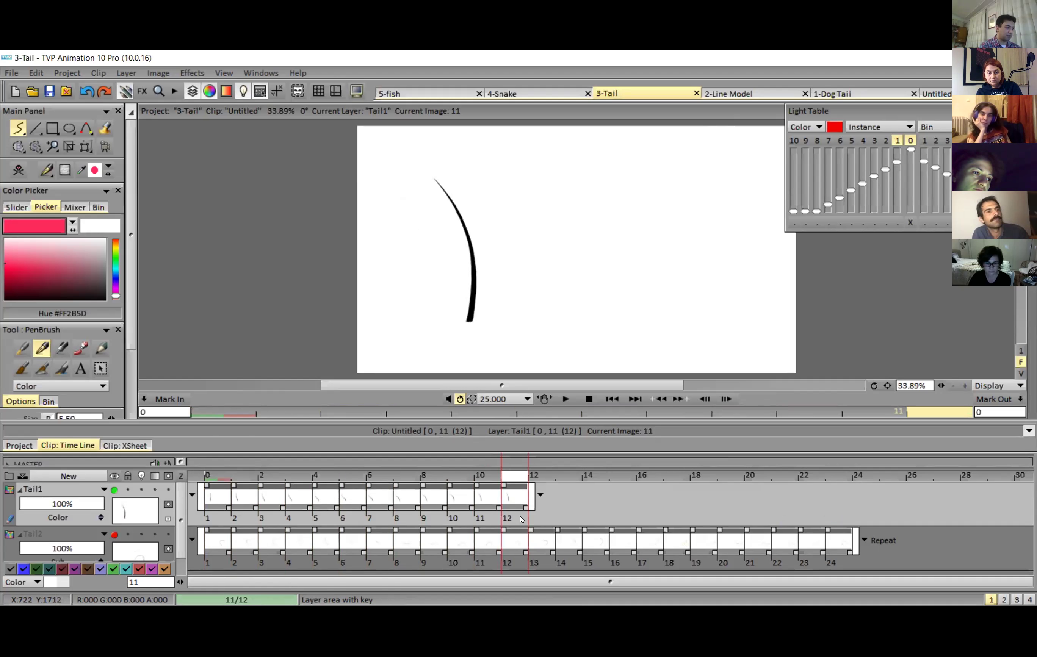
Step: Copy Tail1's images 1 to 12 and paste them at frame 12 to extend the layer to 24 images
{"action": "left_click_drag", "start_coordinate": [521, 518], "coordinate": [210, 531]}
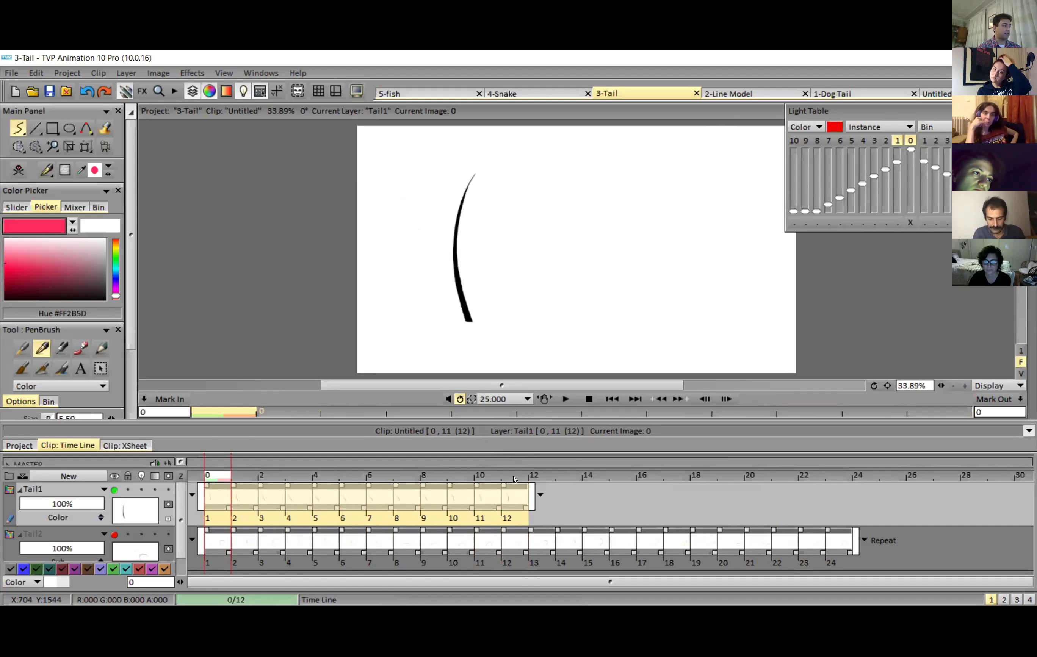
{"action": "left_click", "coordinate": [539, 477]}
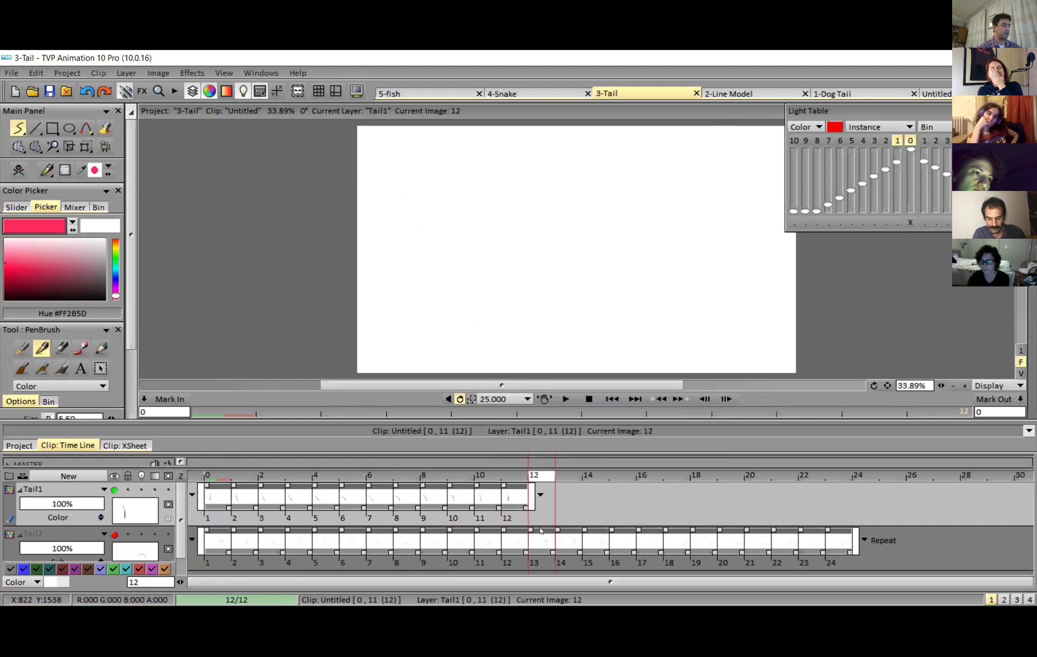
{"action": "key", "text": "ctrl+v"}
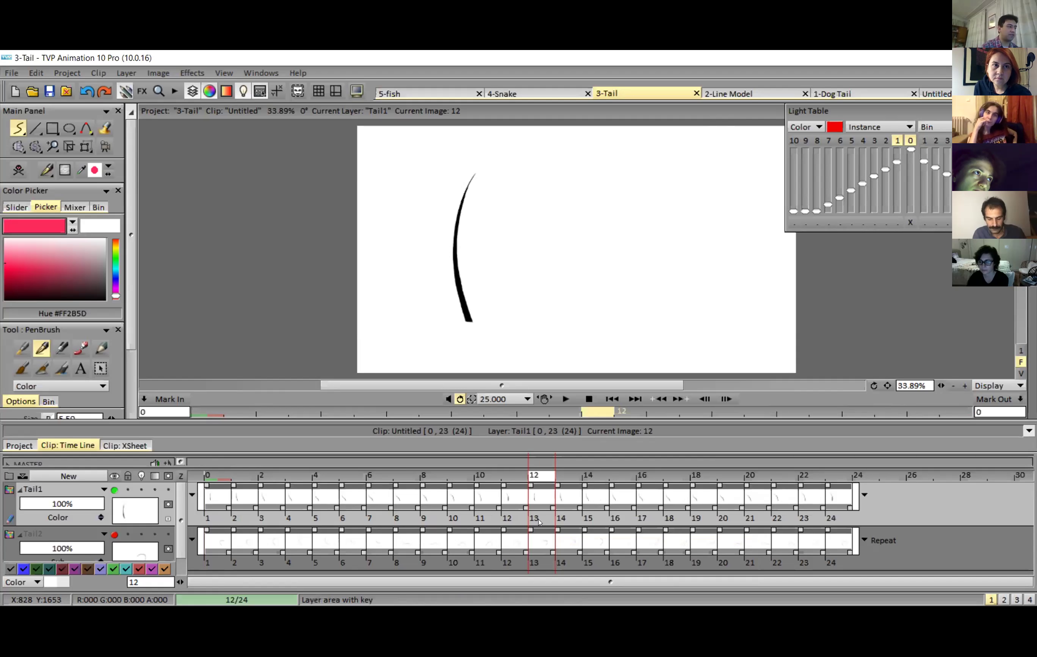
Step: Select Tail1's images 13 to 24 and delete the existing KeyFramer effect from the FX Stack
{"action": "left_click_drag", "start_coordinate": [540, 516], "coordinate": [853, 530]}
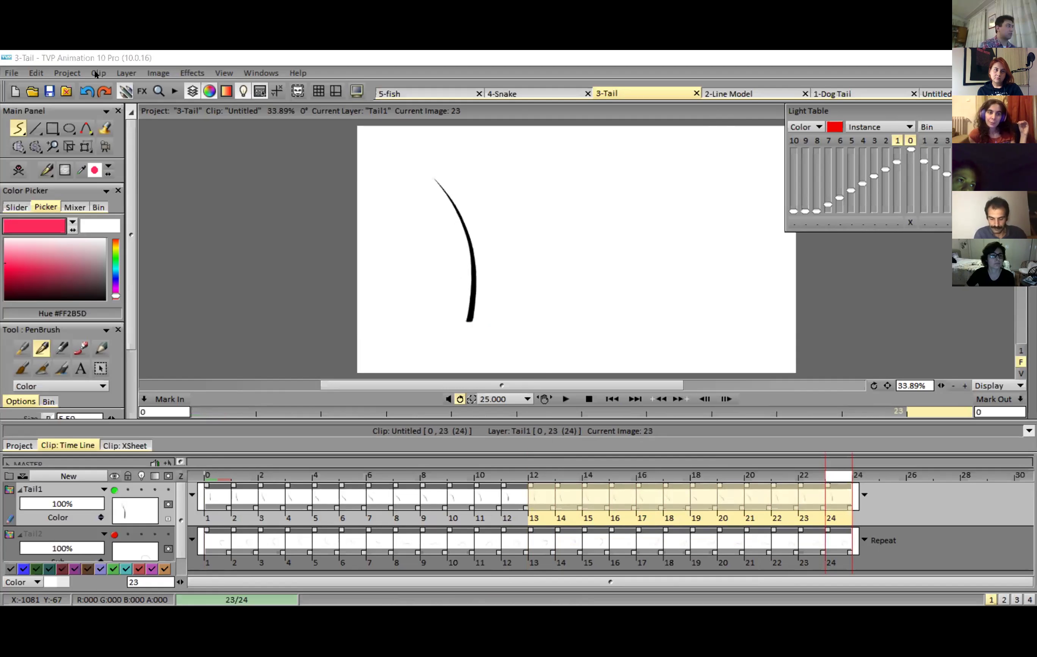
{"action": "left_click", "coordinate": [204, 131]}
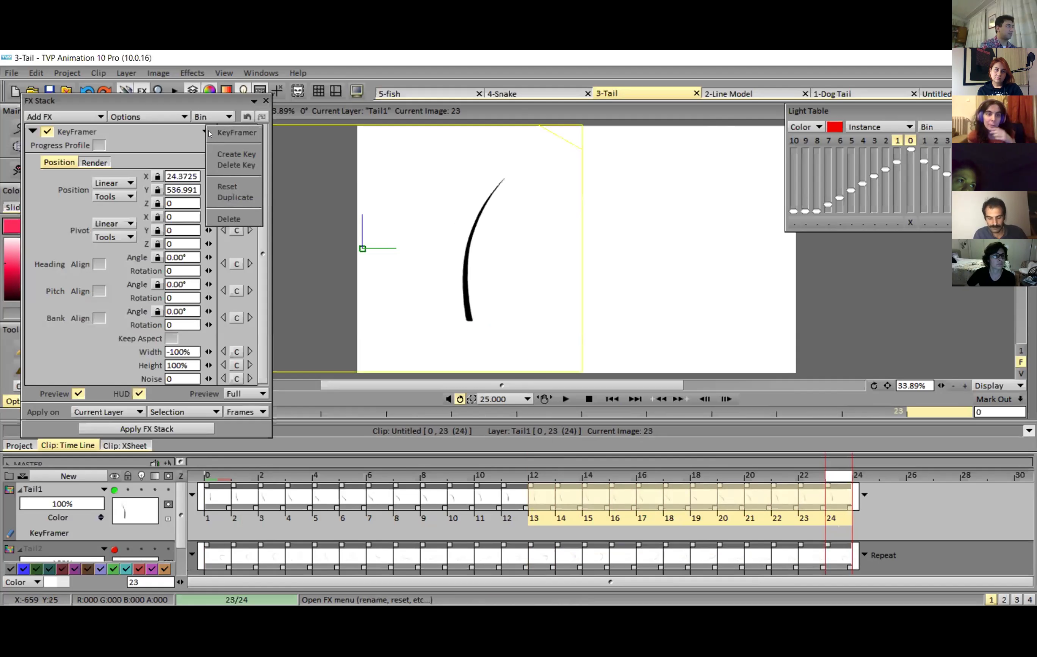
{"action": "left_click", "coordinate": [213, 219]}
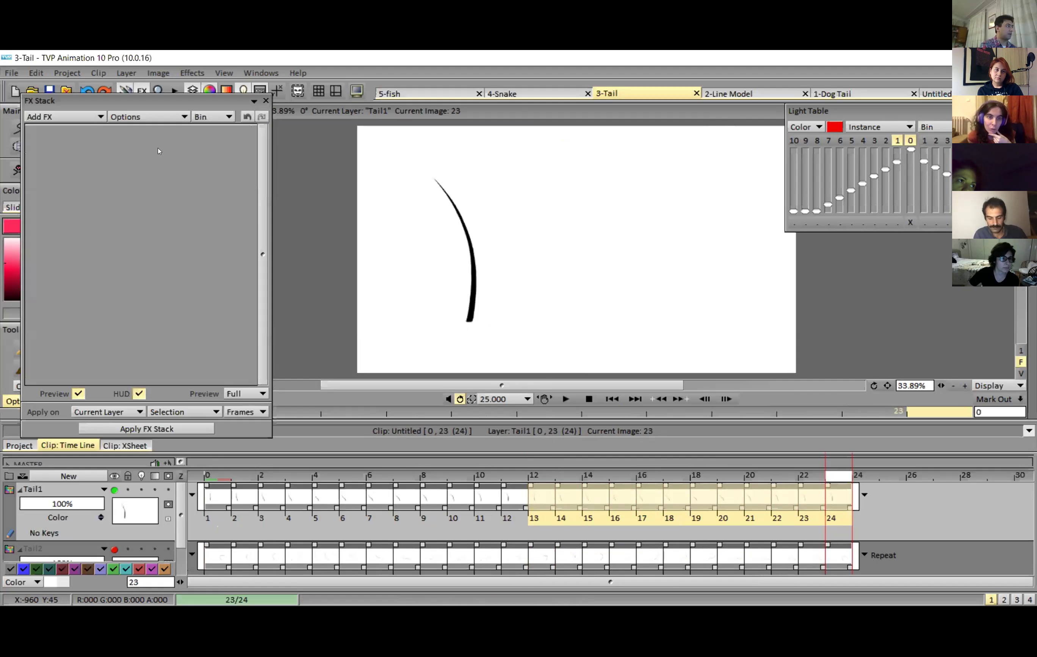
Step: Add a KeyFramer motion effect to Tail1's selected images and set its width to -100% to mirror the tail
{"action": "left_click", "coordinate": [91, 116]}
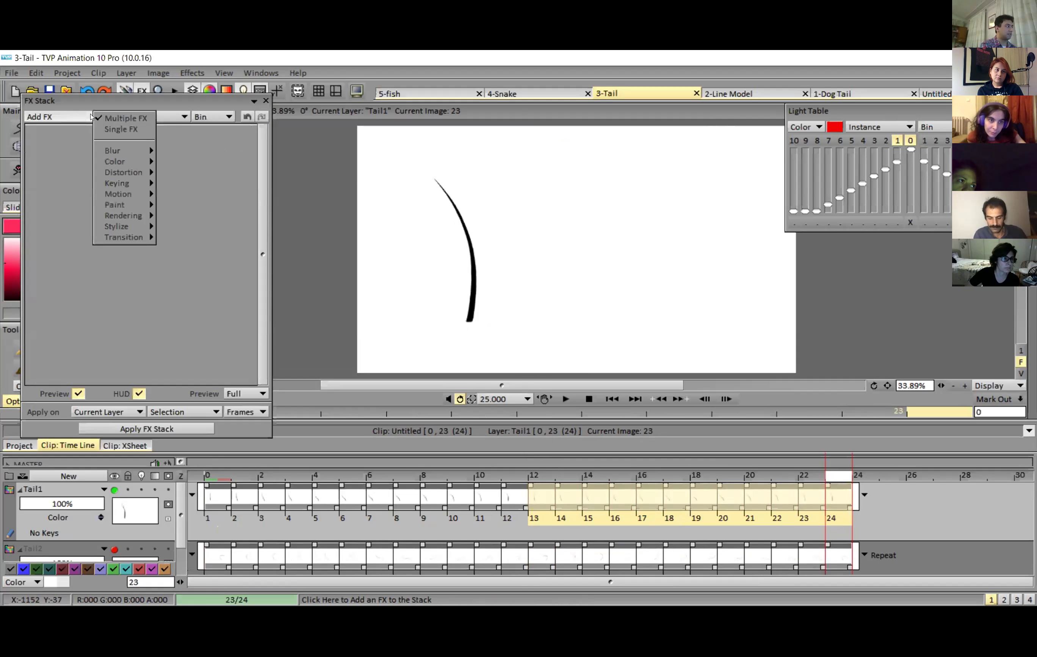
{"action": "mouse_move", "coordinate": [114, 185]}
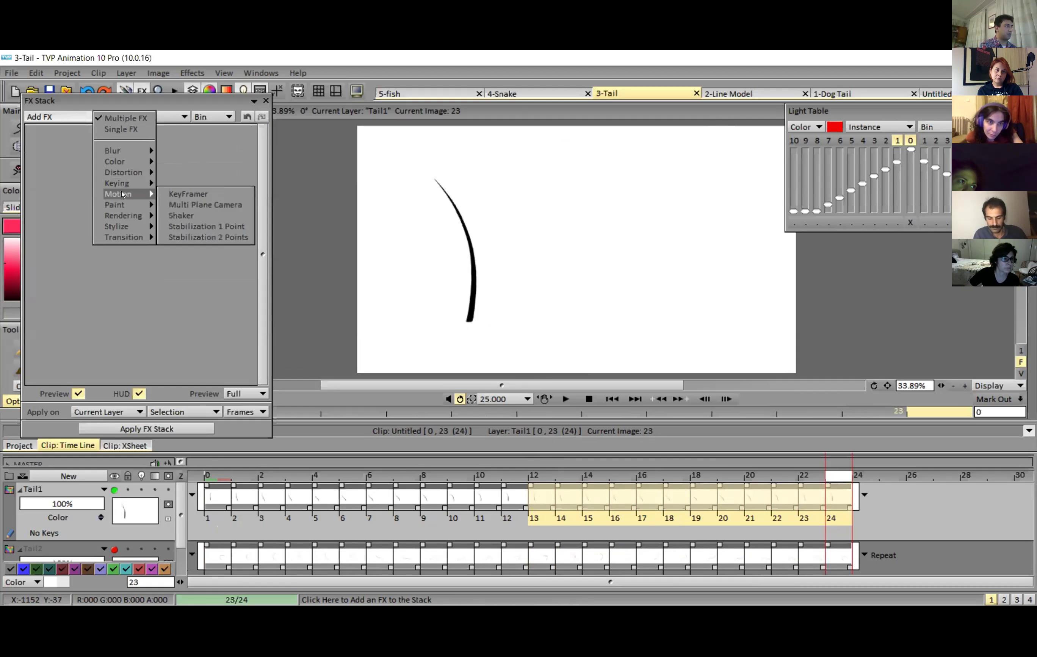
{"action": "left_click", "coordinate": [210, 193]}
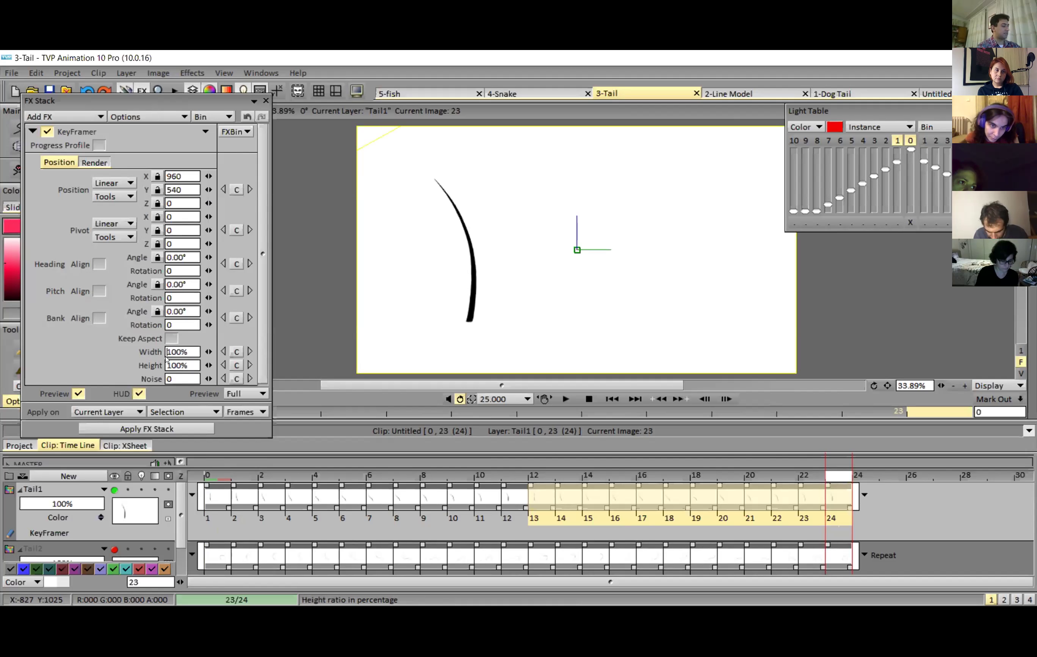
{"action": "left_click", "coordinate": [191, 356]}
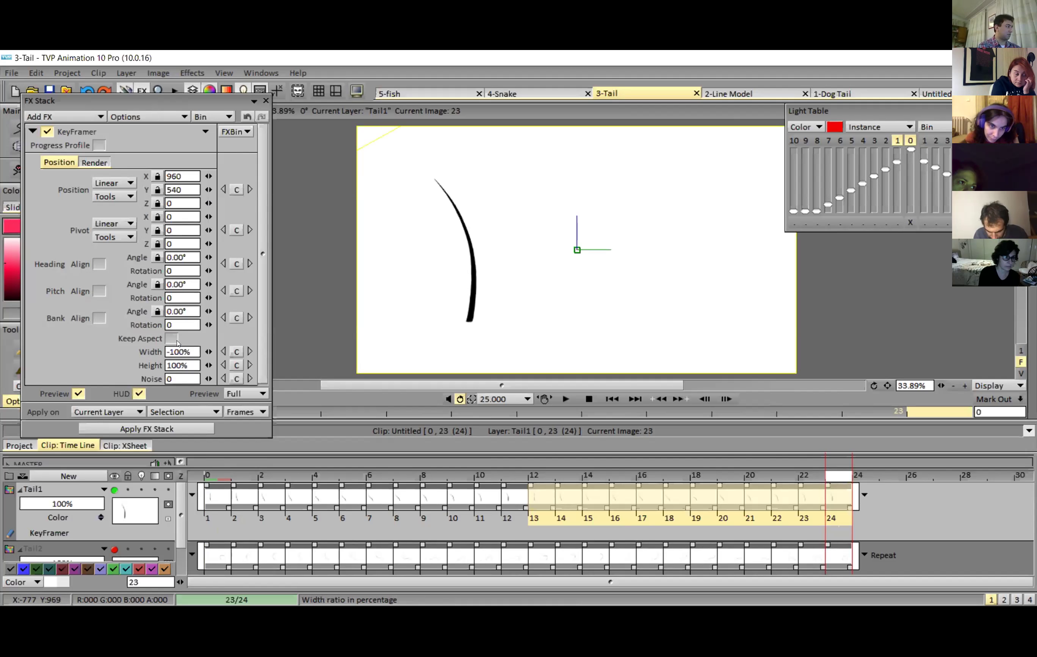
{"action": "type", "text": "-"}
{"action": "key", "text": "Tab"}
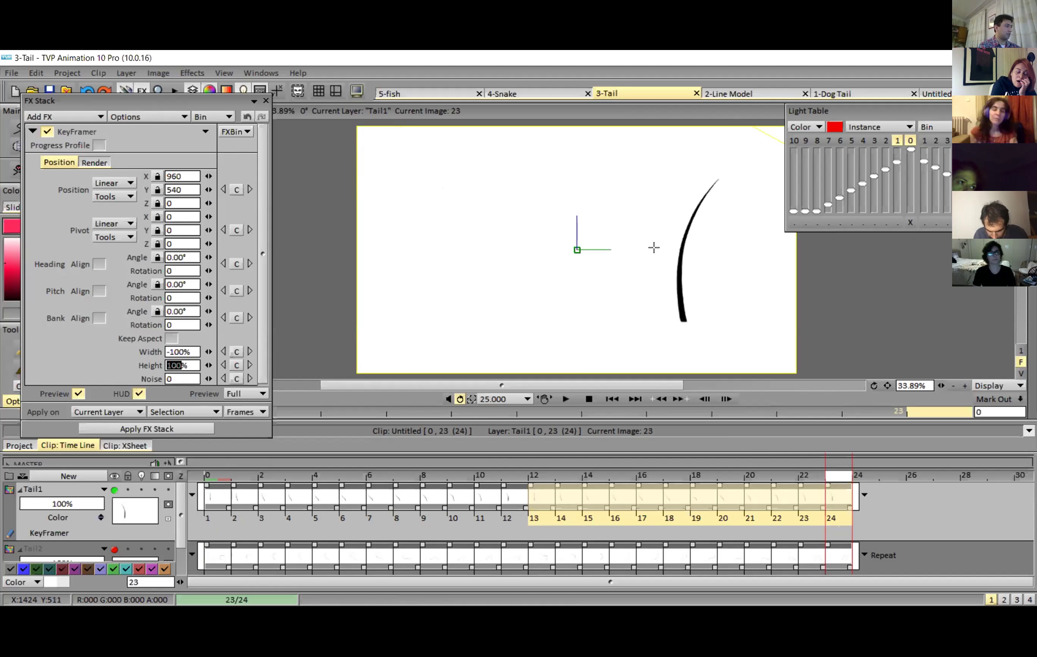
Step: Using Tail1's light table, align the mirrored tail's base at about X 25, Y 546 and apply KeyFramer to images 13 to 24
{"action": "left_click", "coordinate": [141, 490]}
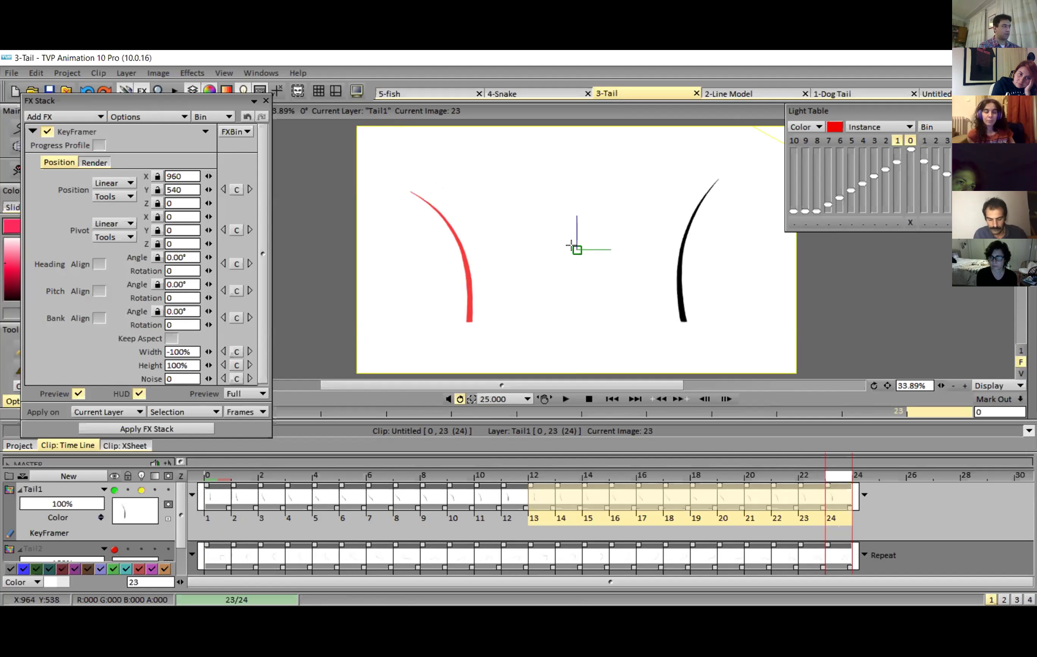
{"action": "left_click_drag", "start_coordinate": [577, 246], "coordinate": [364, 251]}
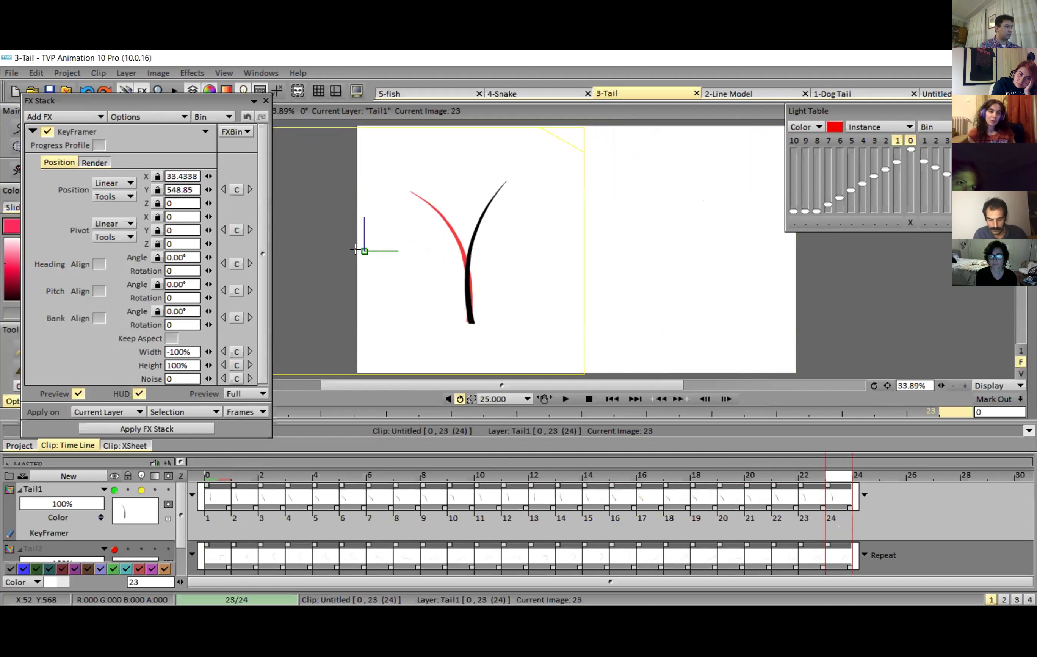
{"action": "left_click_drag", "start_coordinate": [832, 519], "coordinate": [547, 530]}
{"action": "left_click", "coordinate": [543, 500]}
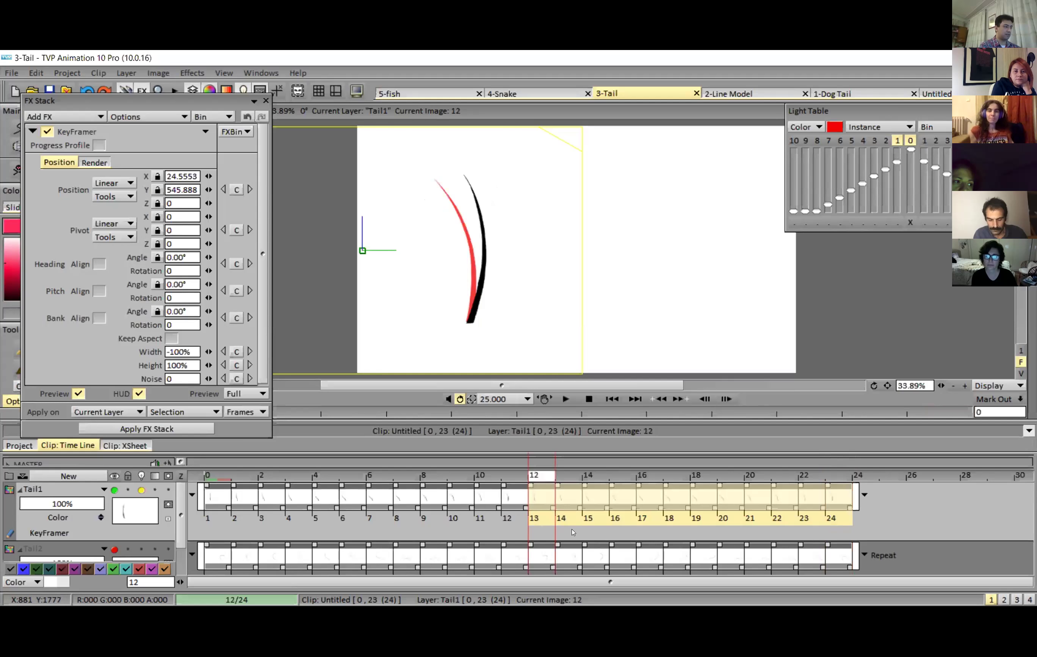
{"action": "left_click", "coordinate": [183, 430]}
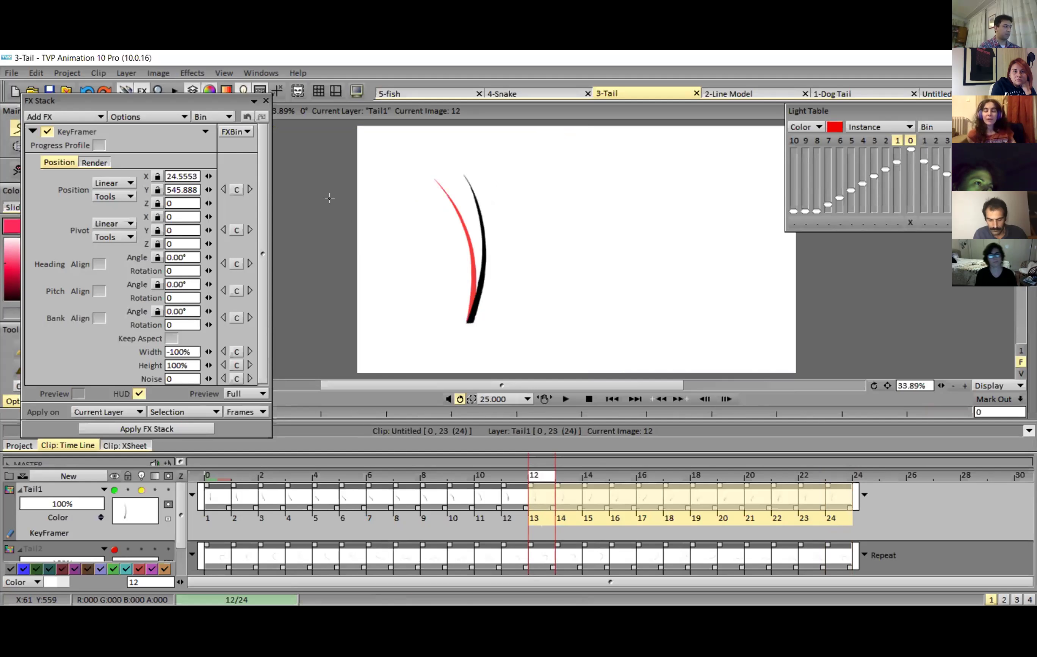
Step: Close the FX Stack, go to frame 11, and play back the complete tail cycle
{"action": "left_click", "coordinate": [267, 101]}
{"action": "left_click", "coordinate": [504, 477]}
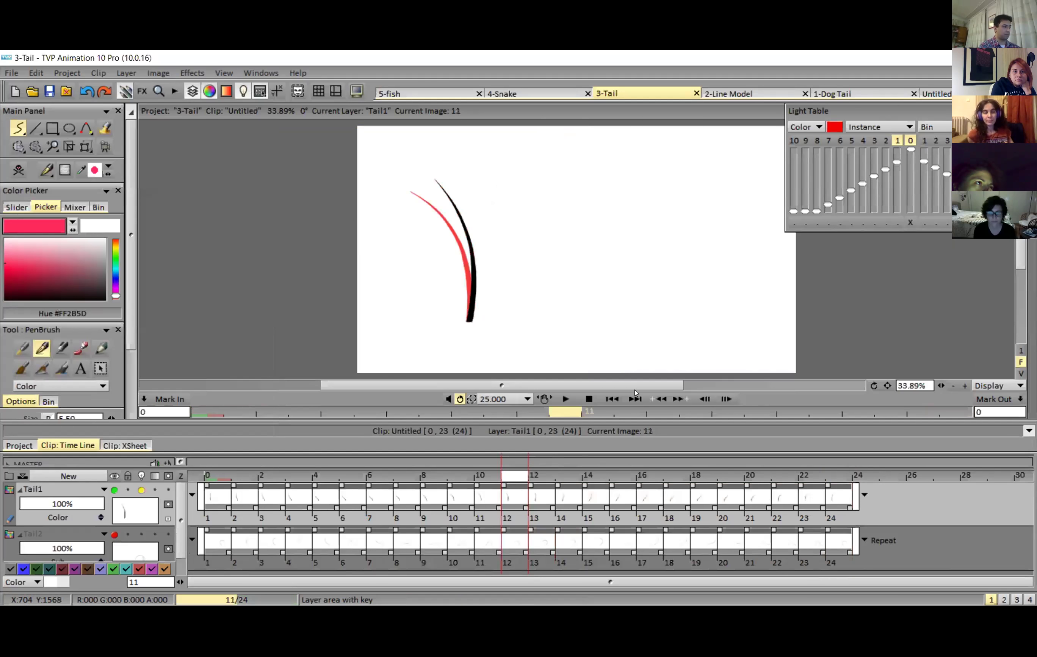
{"action": "left_click", "coordinate": [566, 399]}
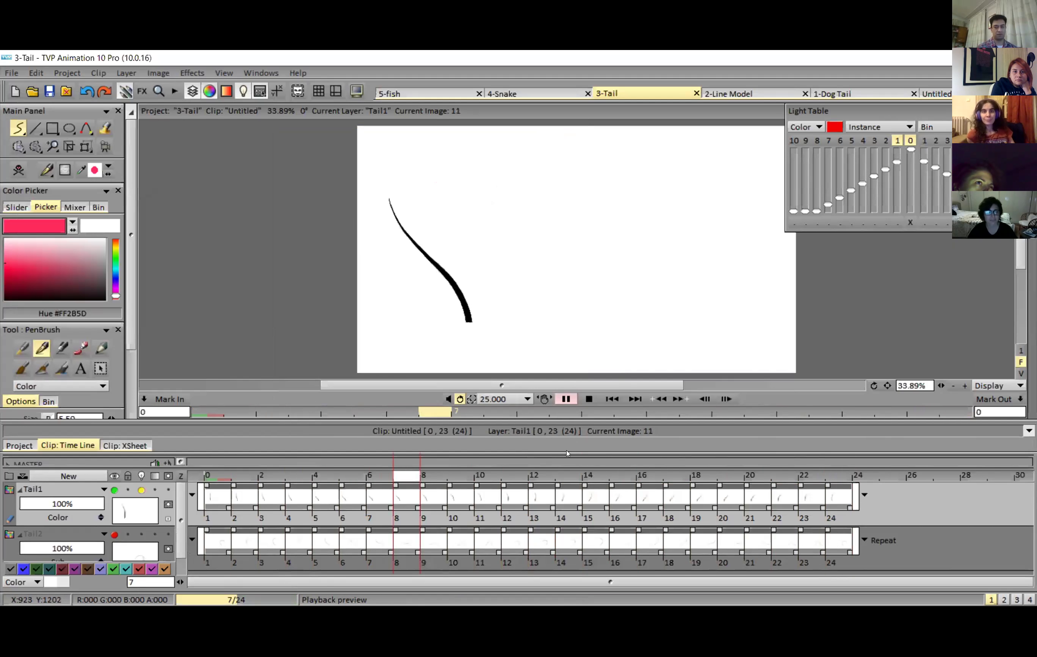